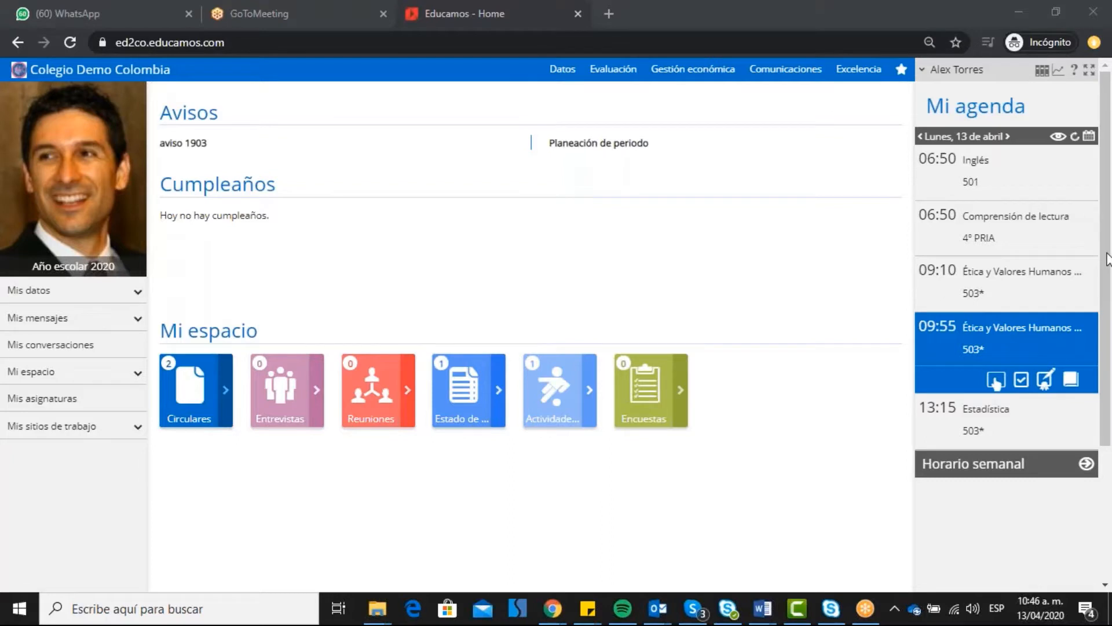
# - Go to Mis asignaturas, access the EVA Educamos learning environment and open the etic-5º PRI-D course
pyautogui.click(92, 401)
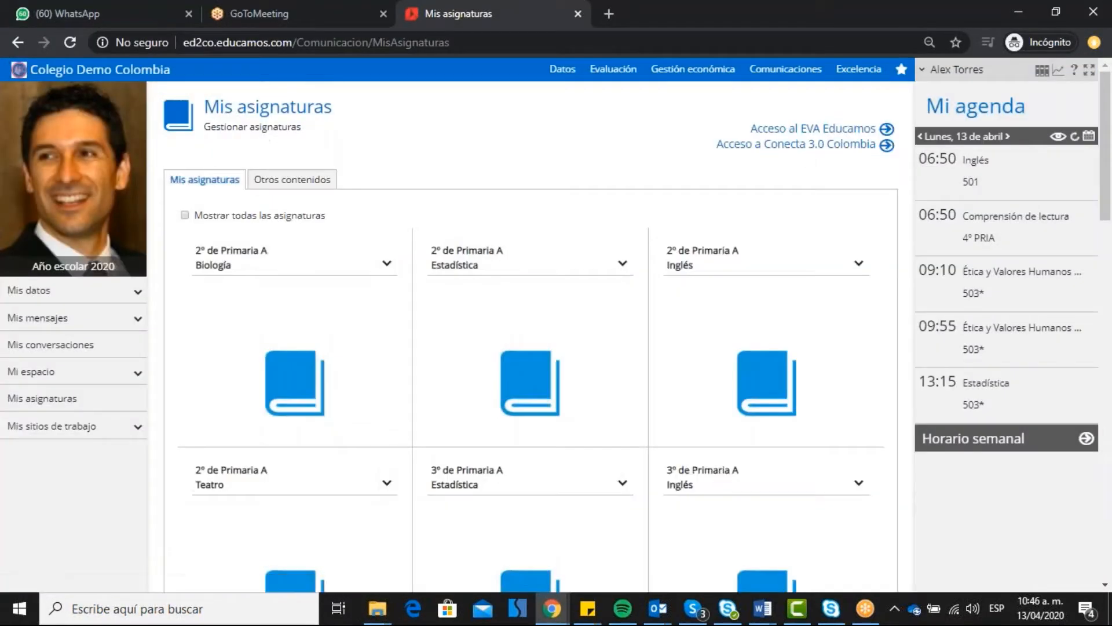
pyautogui.click(853, 129)
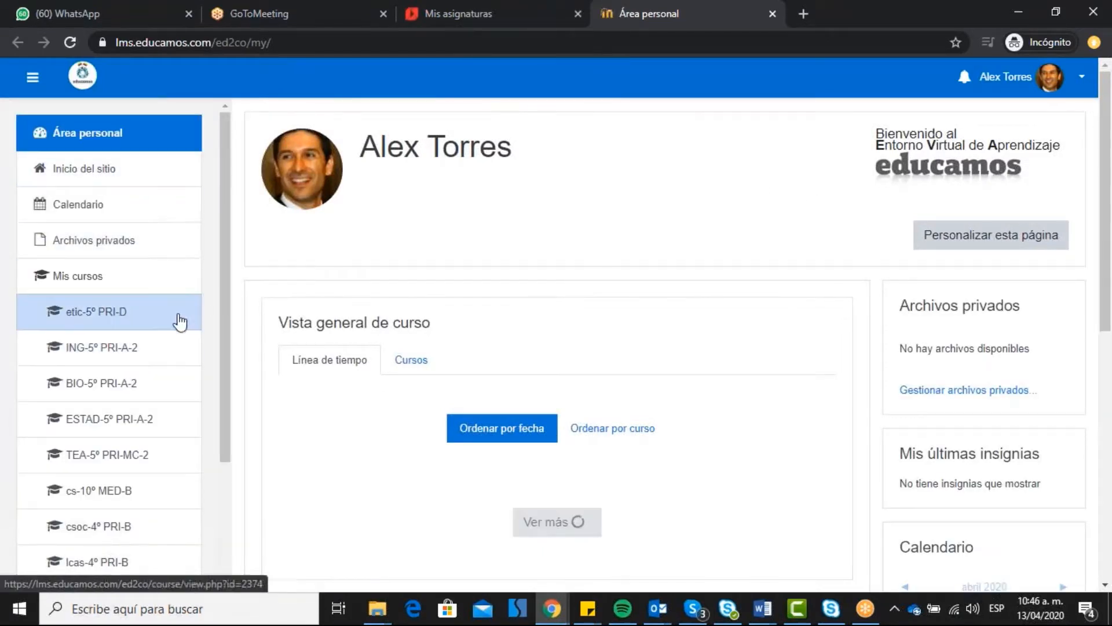
pyautogui.click(114, 319)
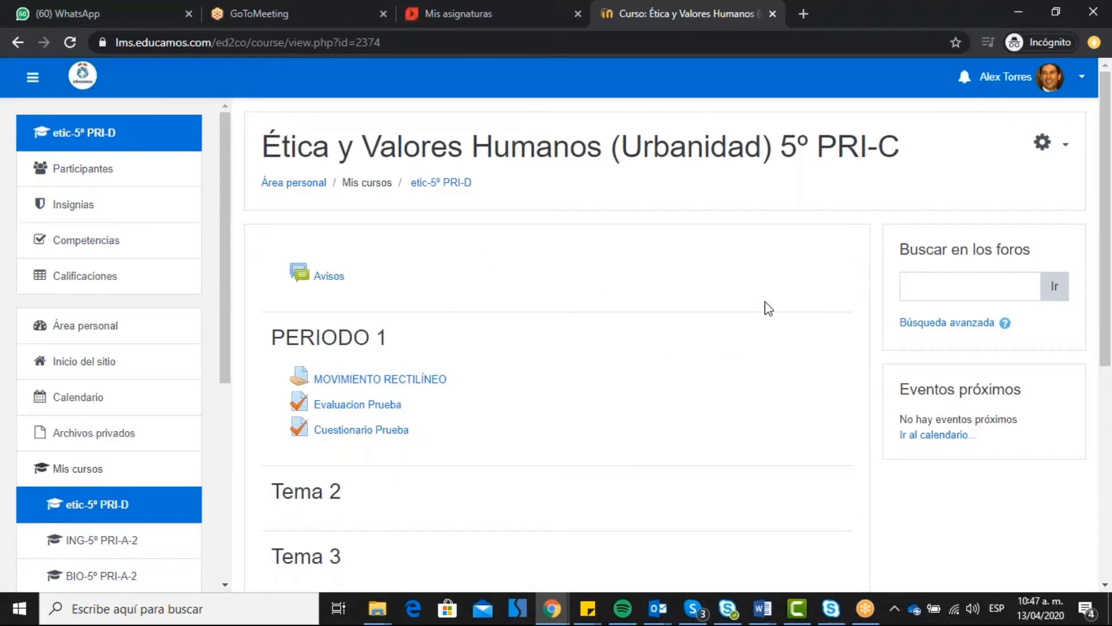
# - Activate editing for the course and add a Cuestionario activity to the general section above PERIODO 1
pyautogui.click(1061, 152)
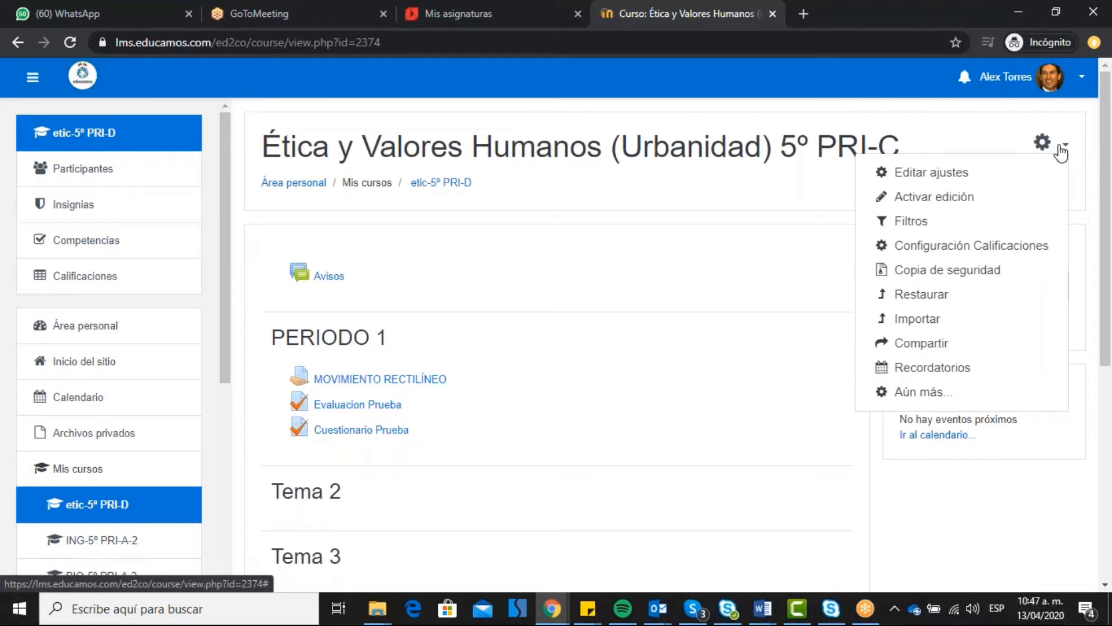
pyautogui.click(929, 199)
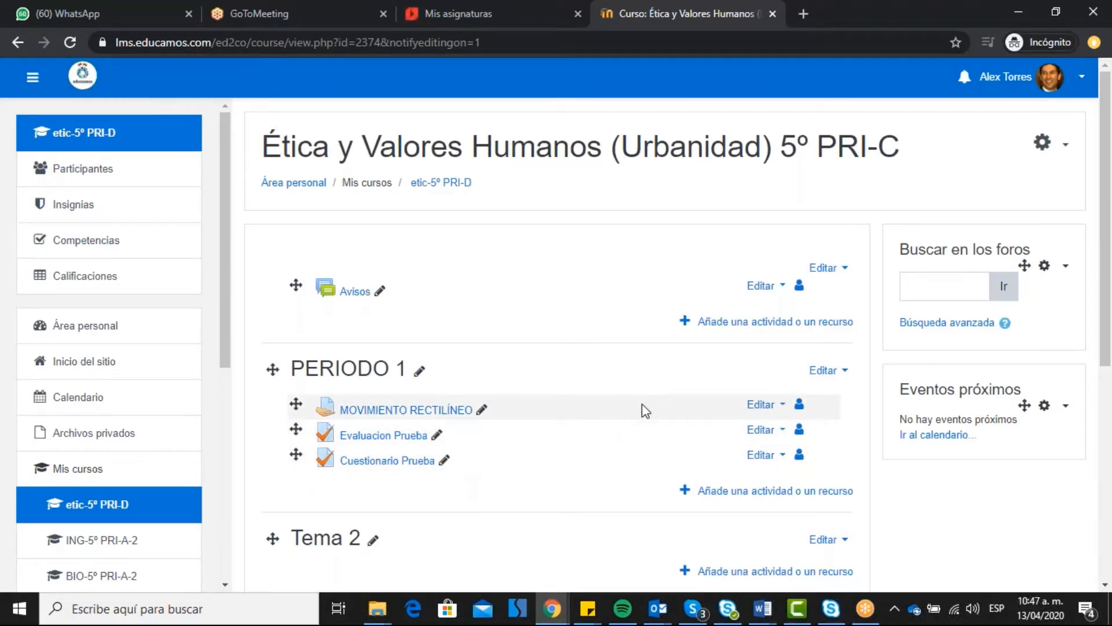
pyautogui.scroll(-1, 706, 339)
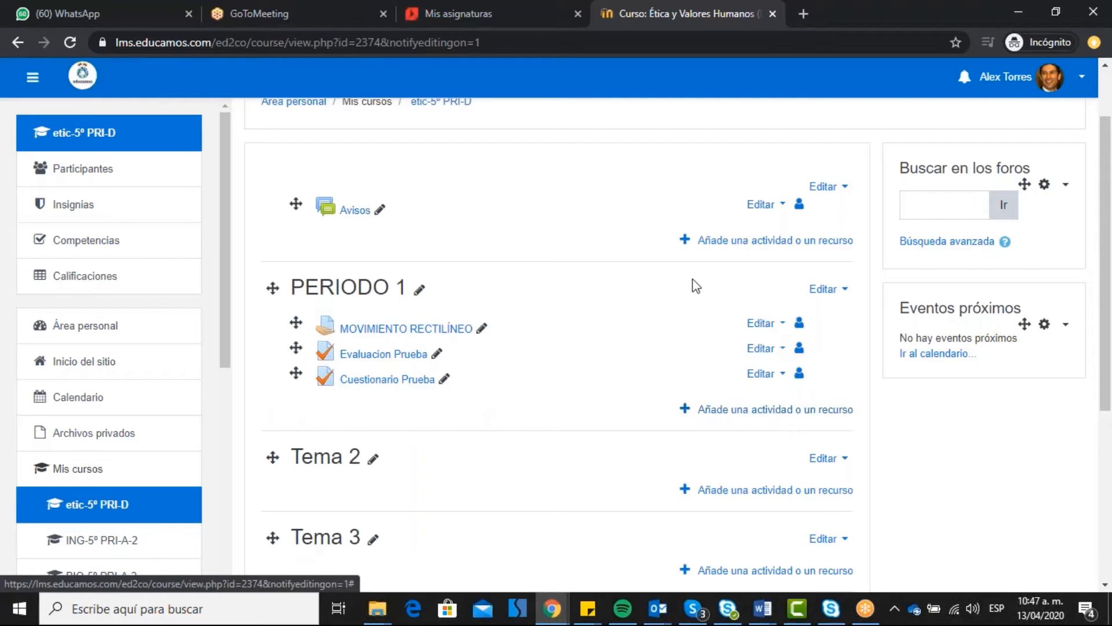
pyautogui.click(733, 243)
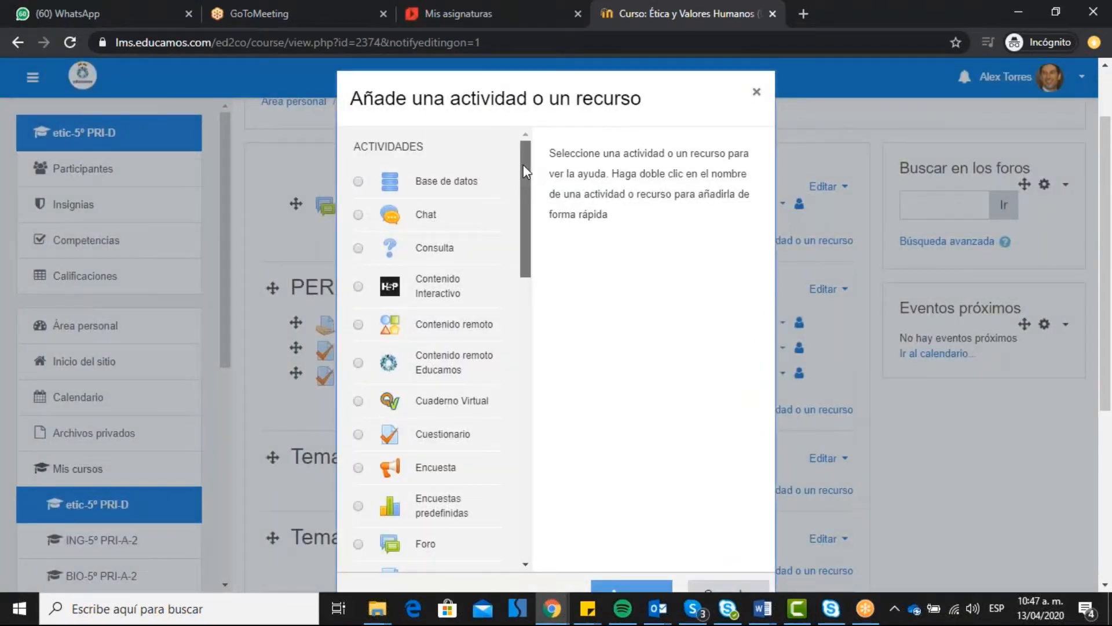
pyautogui.moveTo(523, 165); pyautogui.dragTo(533, 210)
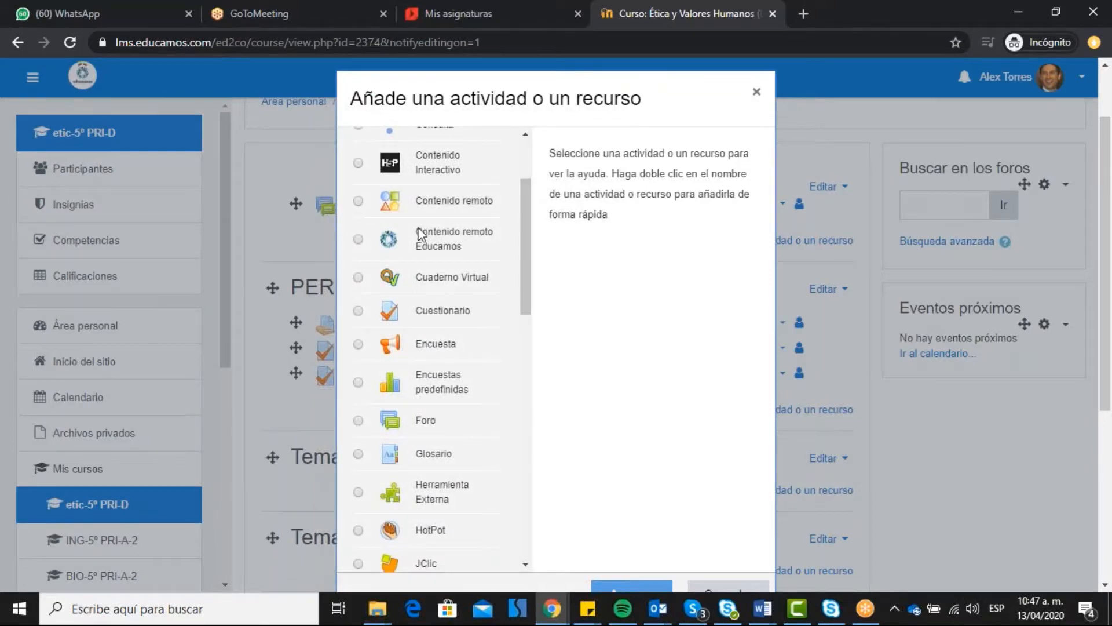
pyautogui.click(358, 313)
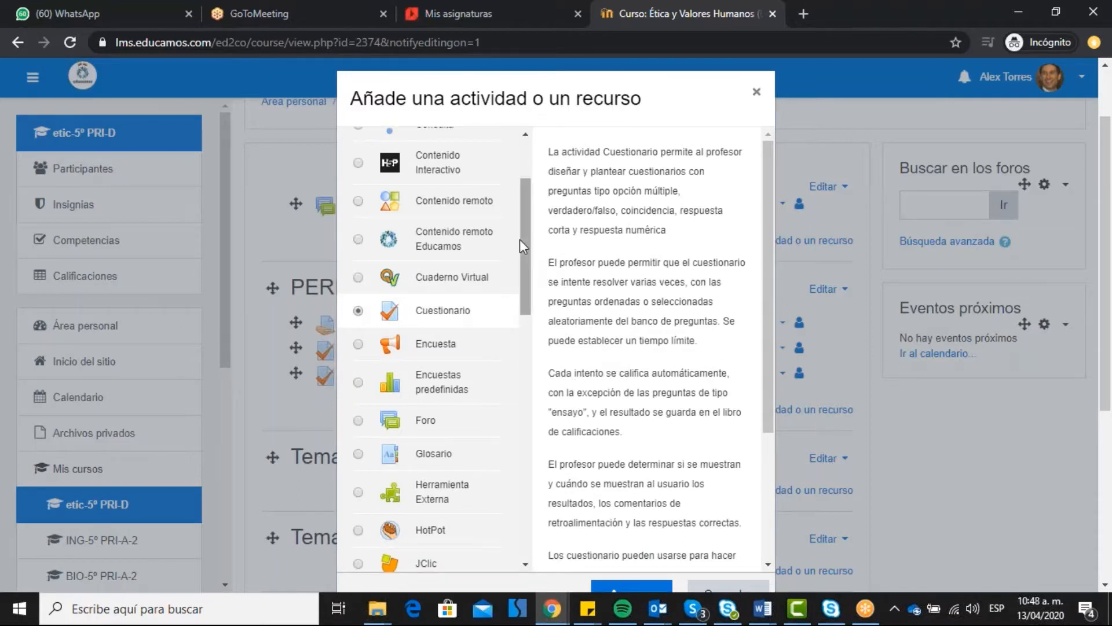
pyautogui.click(648, 586)
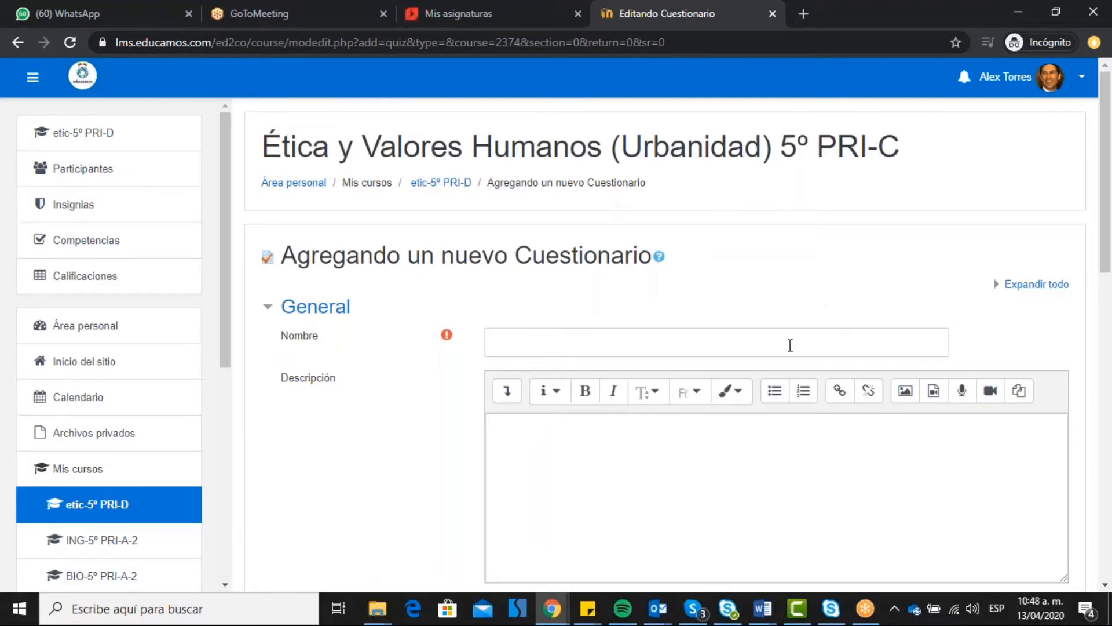
# - Name the quiz "Cuestionario Prueba", describe it as "cuestionario, que va a evaluar conocimientos varios", and show the description editor's extra formatting tools
pyautogui.click(765, 345)
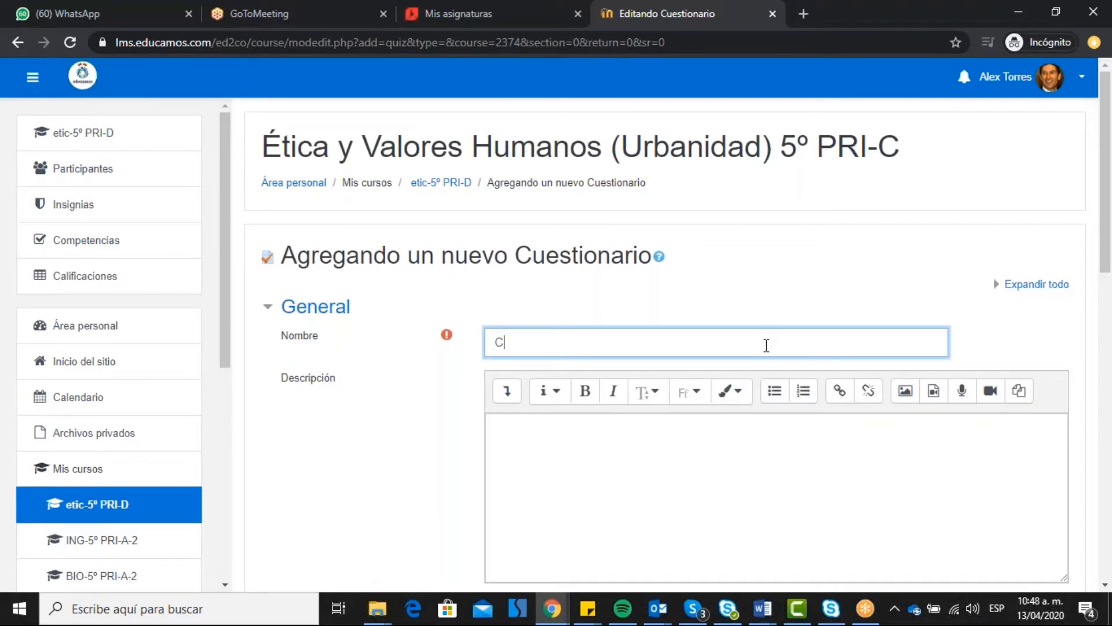
pyautogui.write('Cuestionario Prueba')
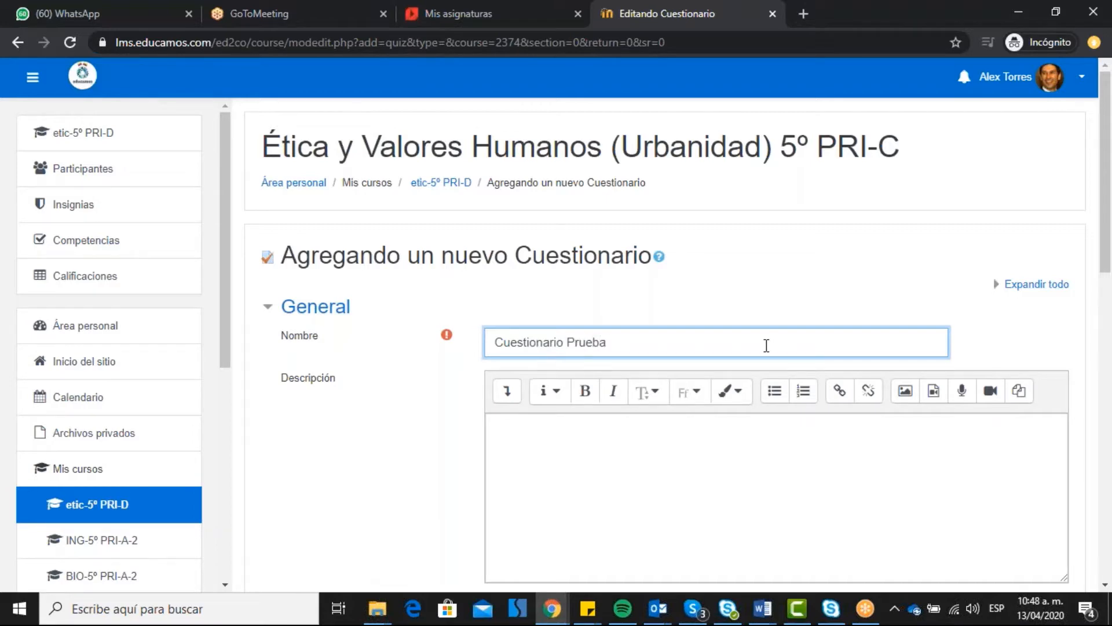
pyautogui.click(674, 455)
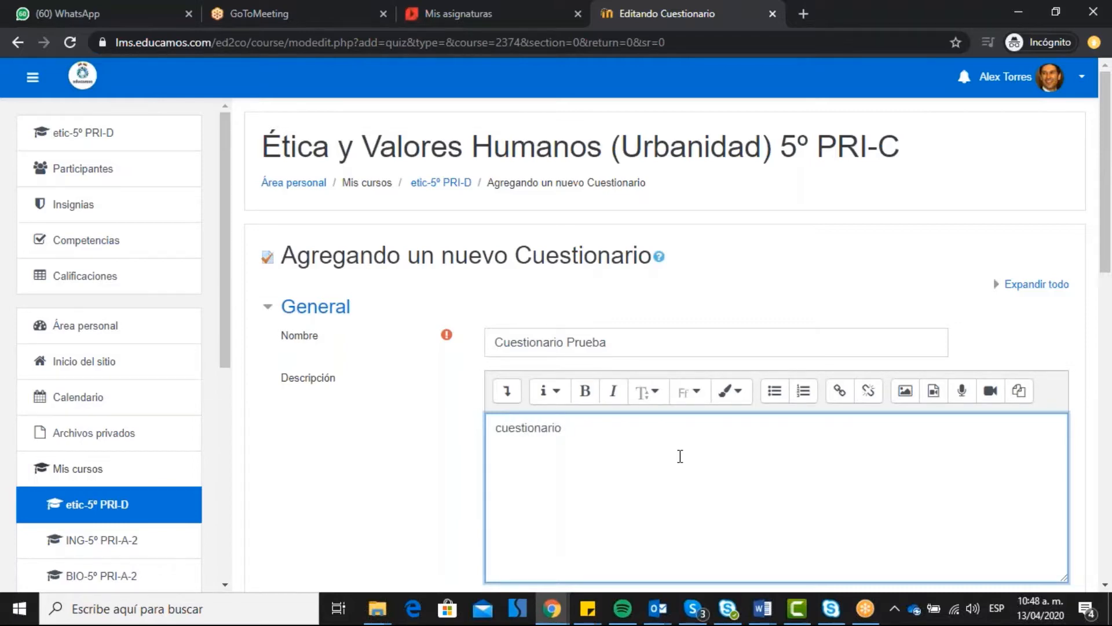
pyautogui.write('cuestionario, que va a evaluar conocimiento')
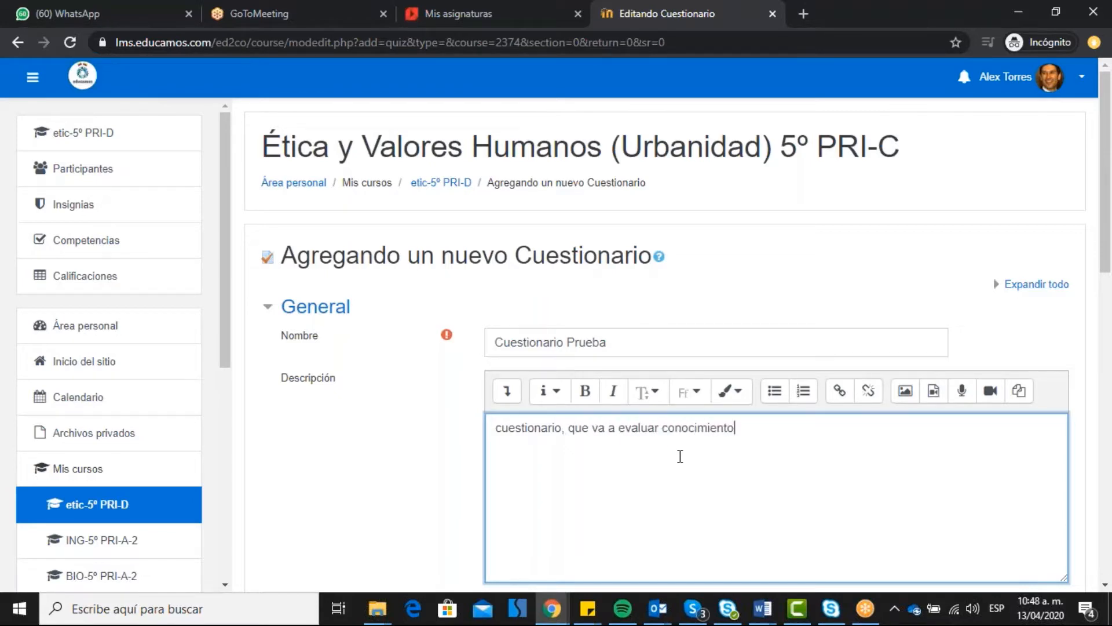
pyautogui.write('s varios')
pyautogui.scroll(-3, 904, 288)
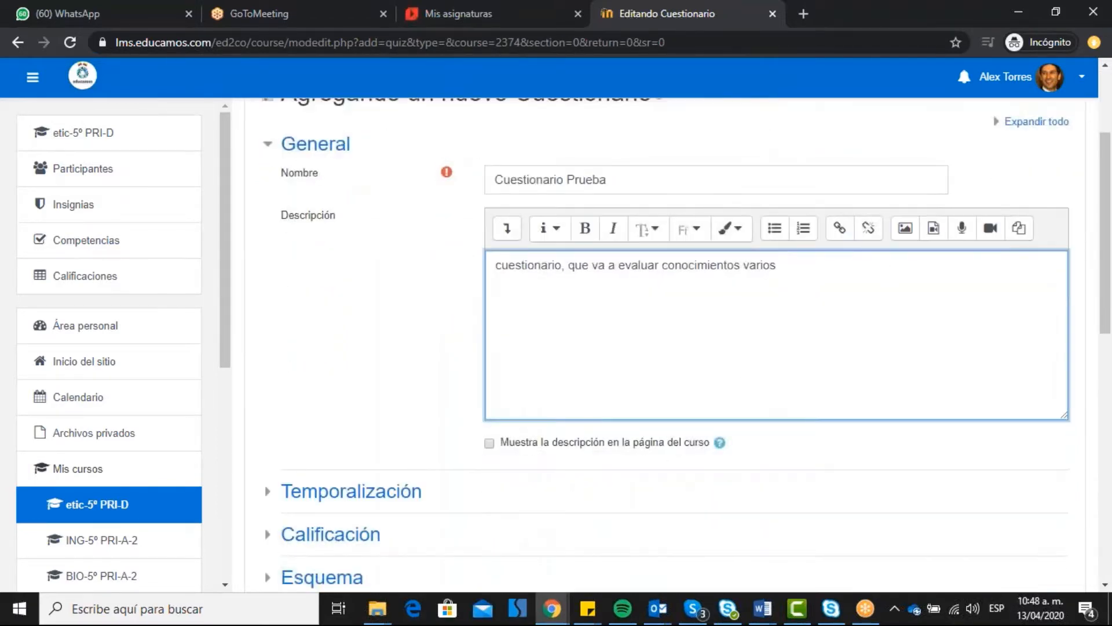
pyautogui.click(508, 234)
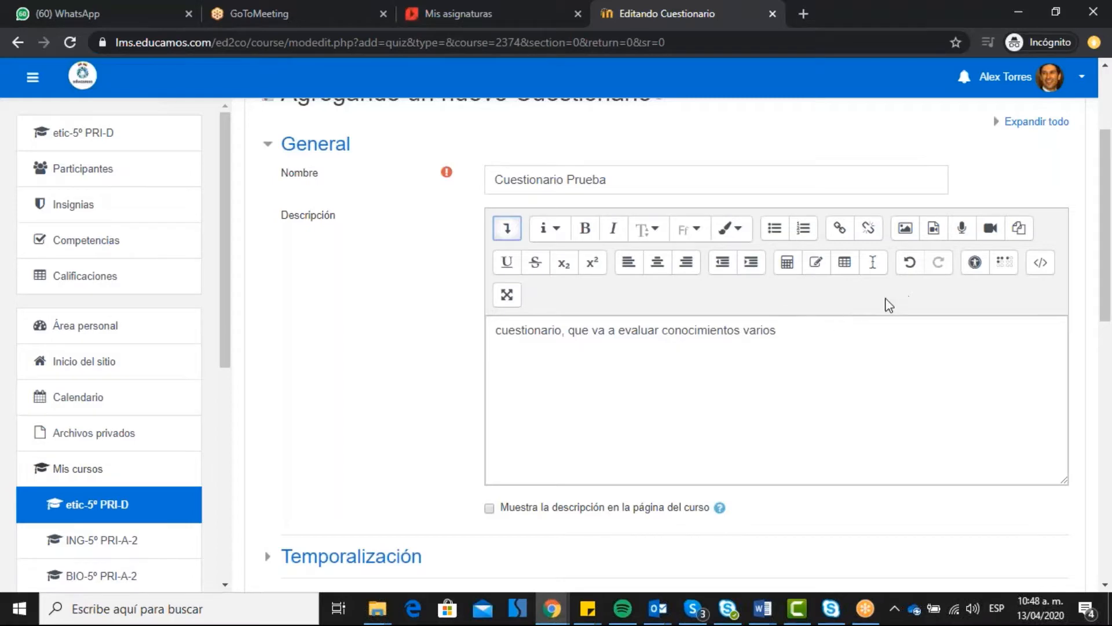
# - In the Temporalización settings, enable the quiz's opening date and set its opening time to 11:00
pyautogui.moveTo(1108, 230); pyautogui.dragTo(1110, 341)
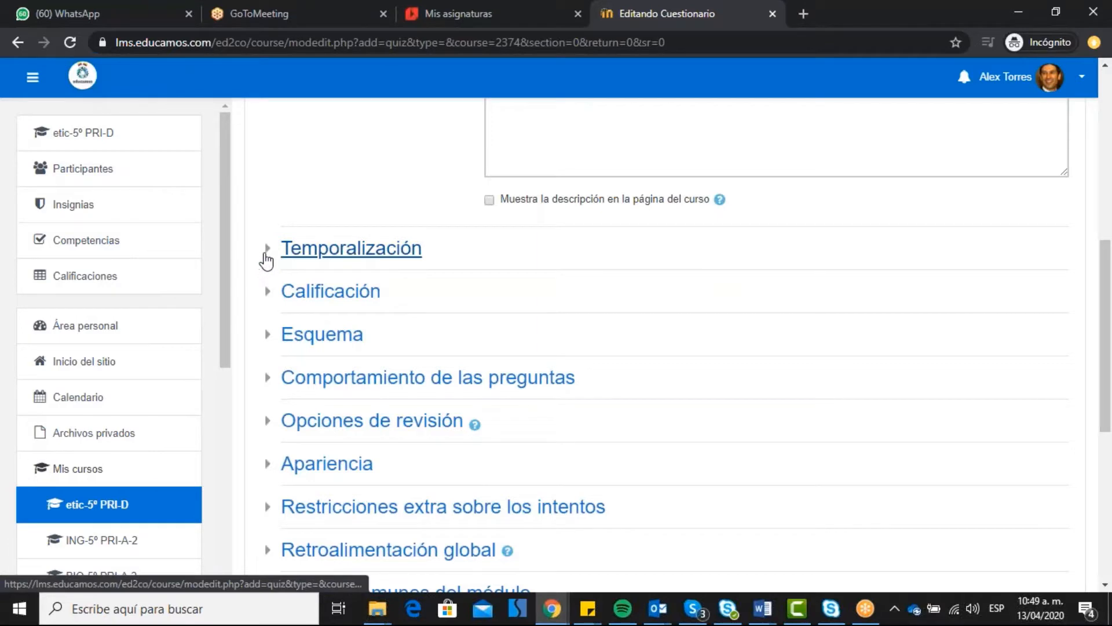
pyautogui.click(267, 258)
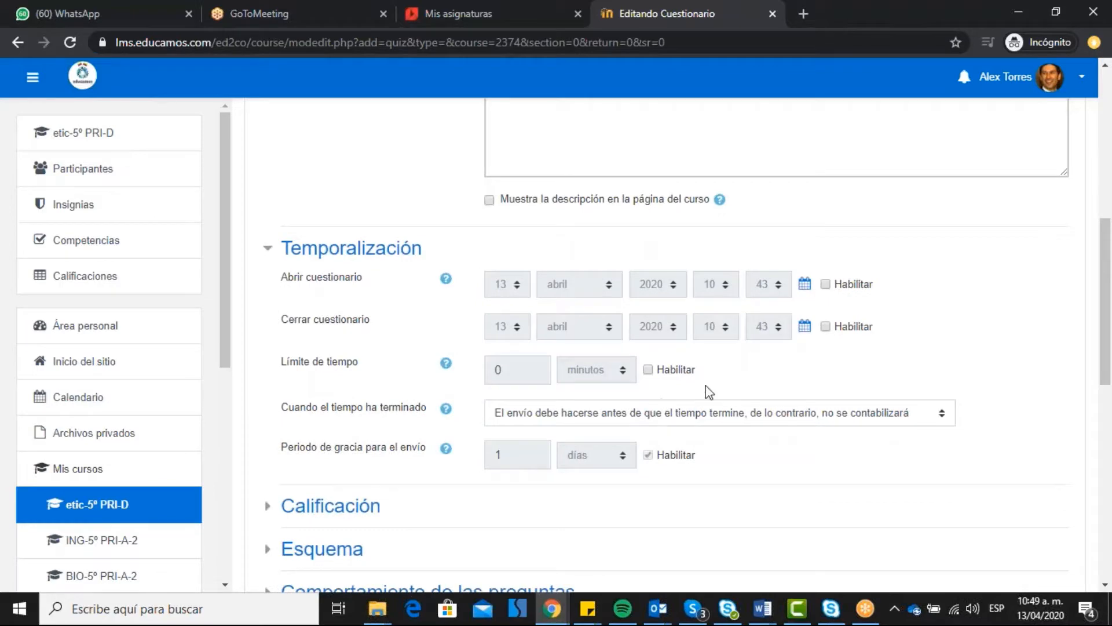
pyautogui.click(828, 284)
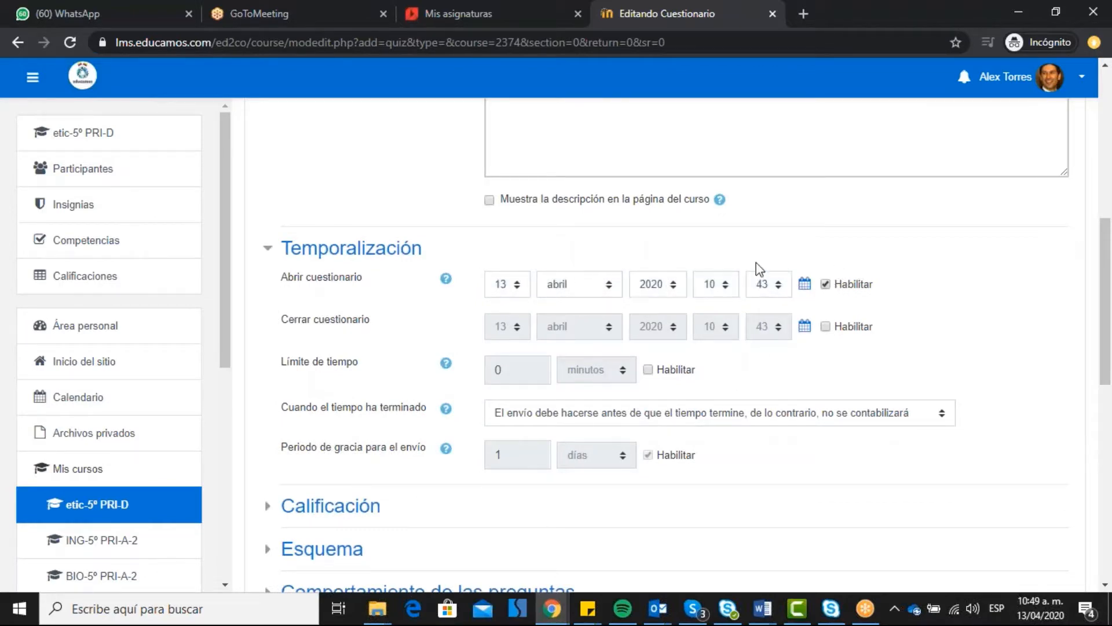
pyautogui.click(725, 285)
pyautogui.click(730, 290)
pyautogui.click(712, 457)
pyautogui.click(781, 285)
pyautogui.moveTo(790, 482); pyautogui.dragTo(794, 365)
pyautogui.click(769, 313)
# - Enable the quiz's closing date and set its closing time to 12:00
pyautogui.click(826, 326)
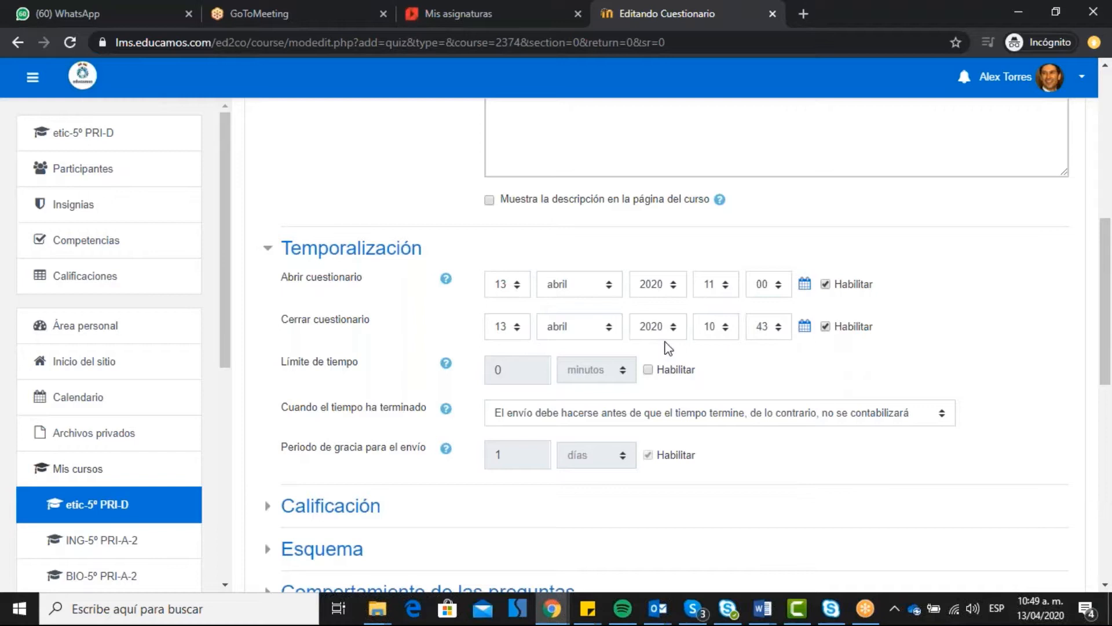
pyautogui.click(727, 327)
pyautogui.click(719, 210)
pyautogui.click(778, 328)
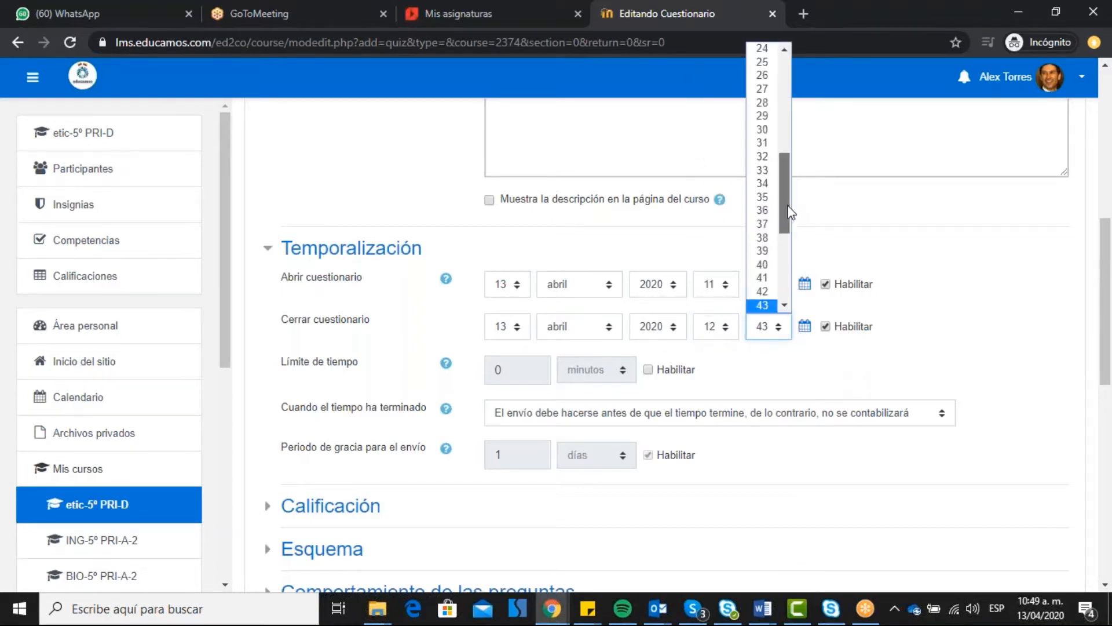
pyautogui.moveTo(785, 159); pyautogui.dragTo(807, 107)
pyautogui.click(763, 48)
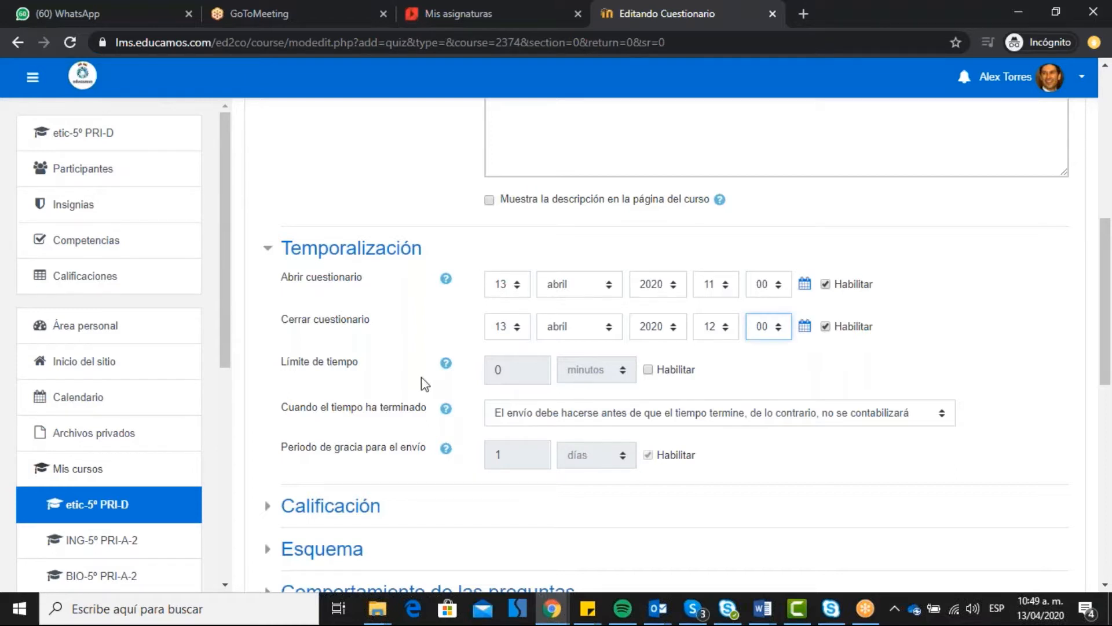
# - Enable the quiz's time limit and set it to 30 minutes
pyautogui.click(648, 370)
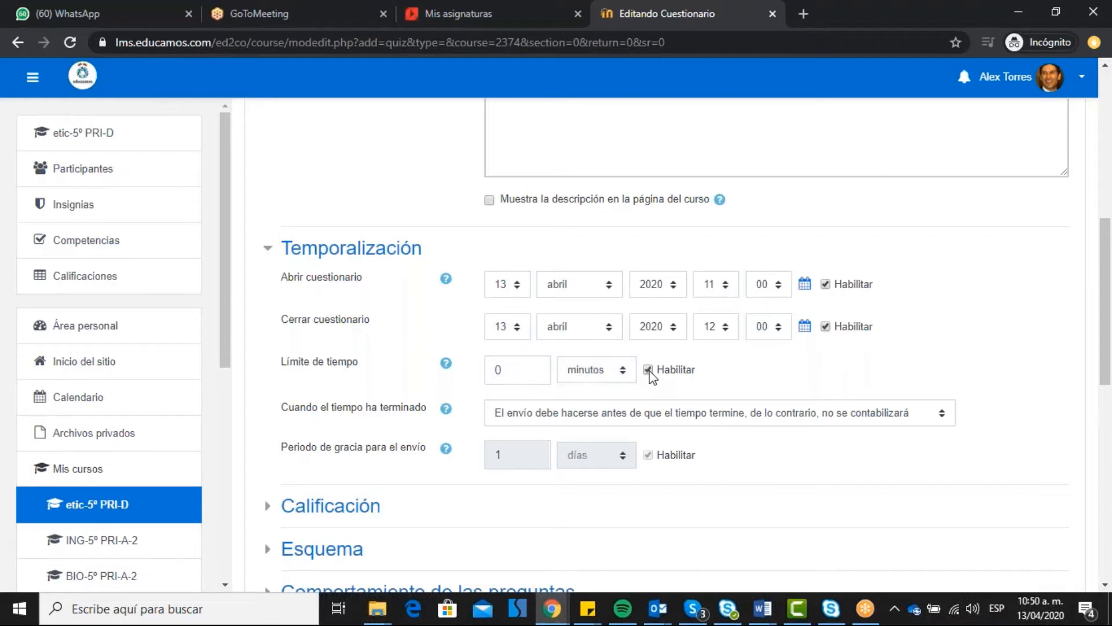
pyautogui.click(518, 368)
pyautogui.press('BackSpace')
pyautogui.write('30')
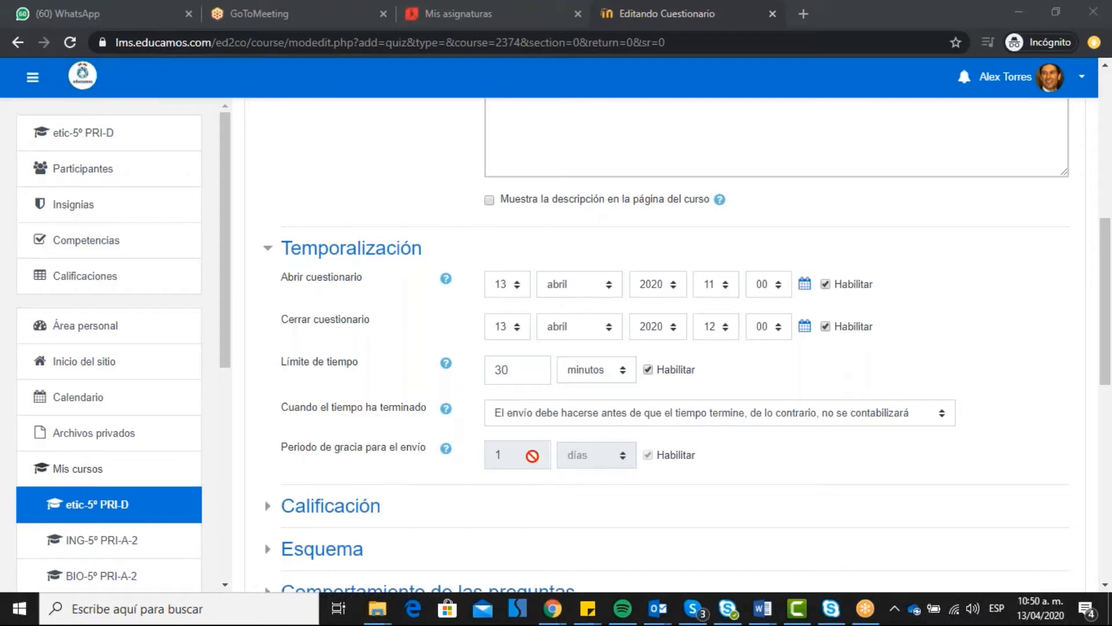
pyautogui.moveTo(1108, 310); pyautogui.dragTo(1110, 379)
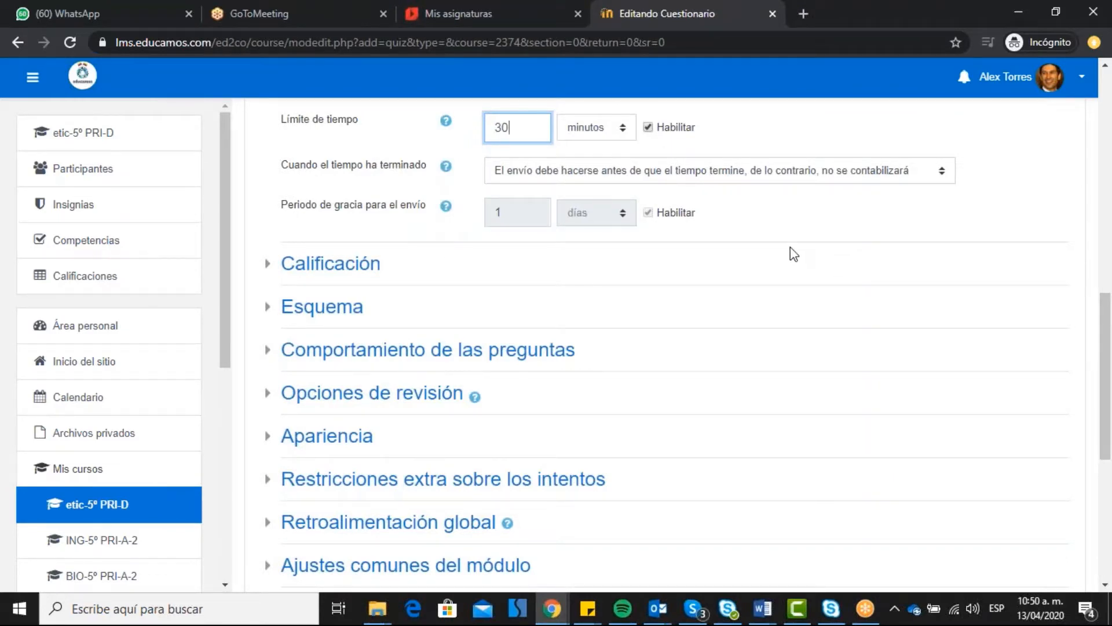
pyautogui.scroll(4, 790, 247)
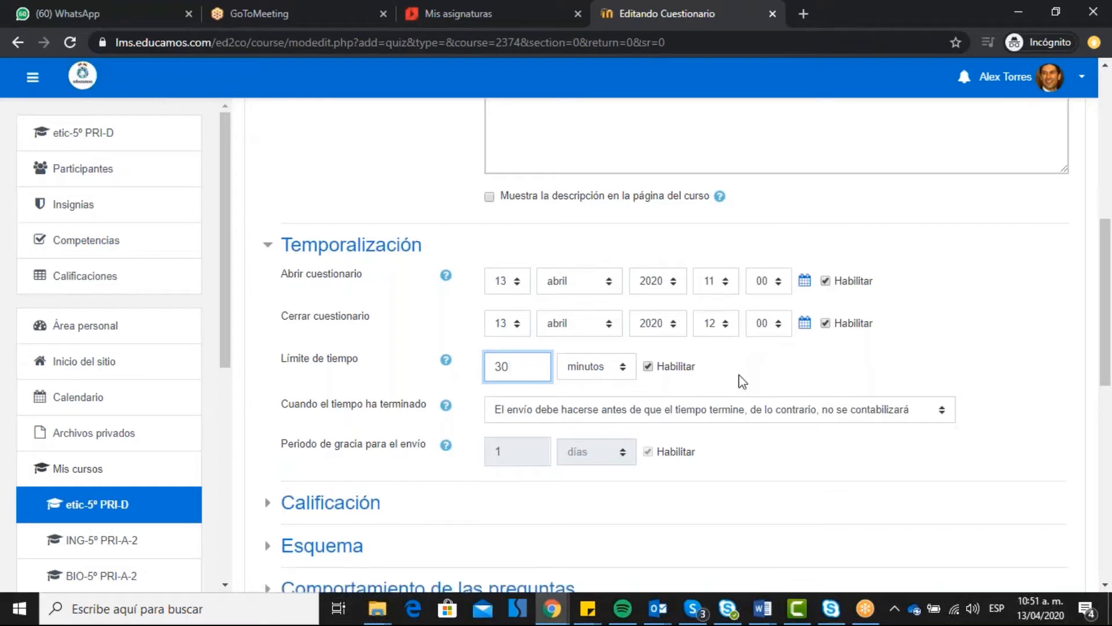
# - In the Calificación settings, set the allowed attempts to 3 and keep Calificación más alta as the grading method after reviewing its options
pyautogui.scroll(-1, 738, 378)
pyautogui.scroll(-1, 752, 358)
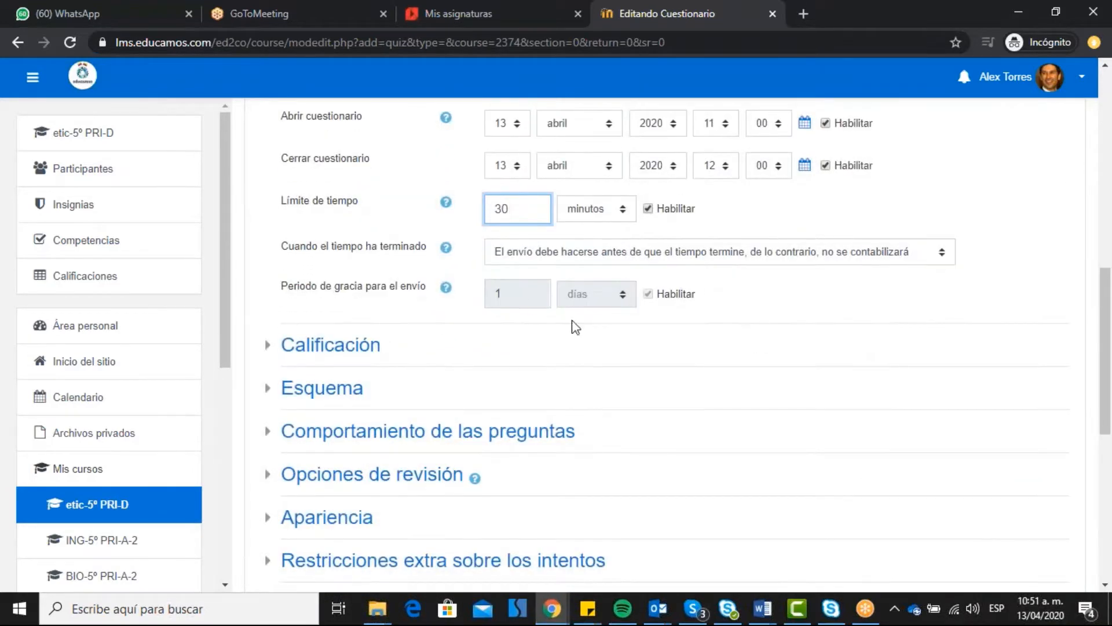
pyautogui.click(282, 354)
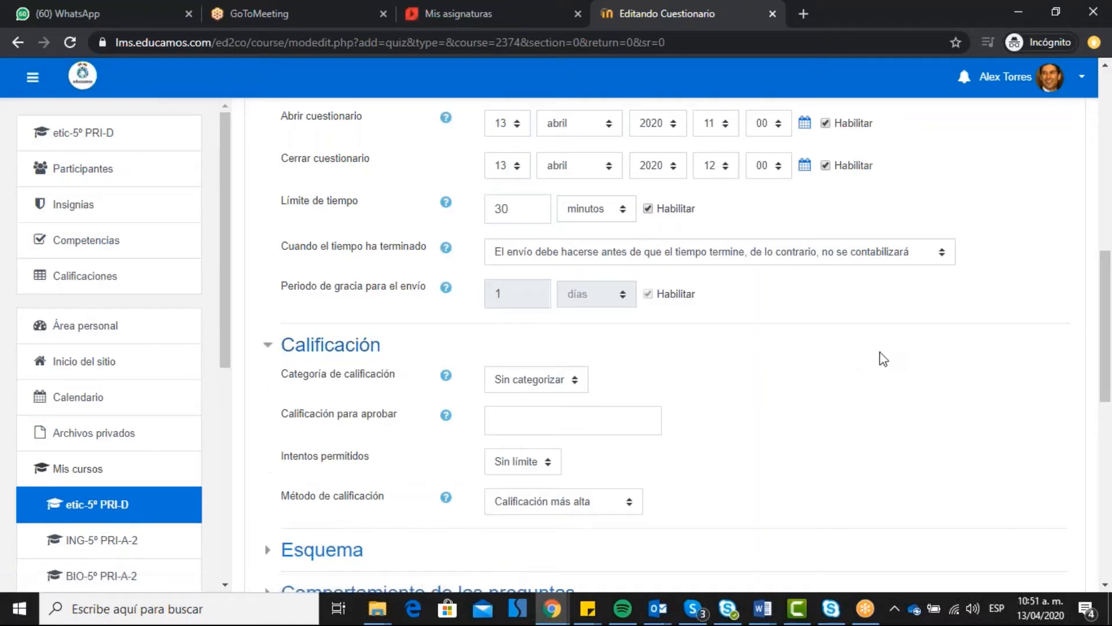
pyautogui.scroll(-1, 877, 355)
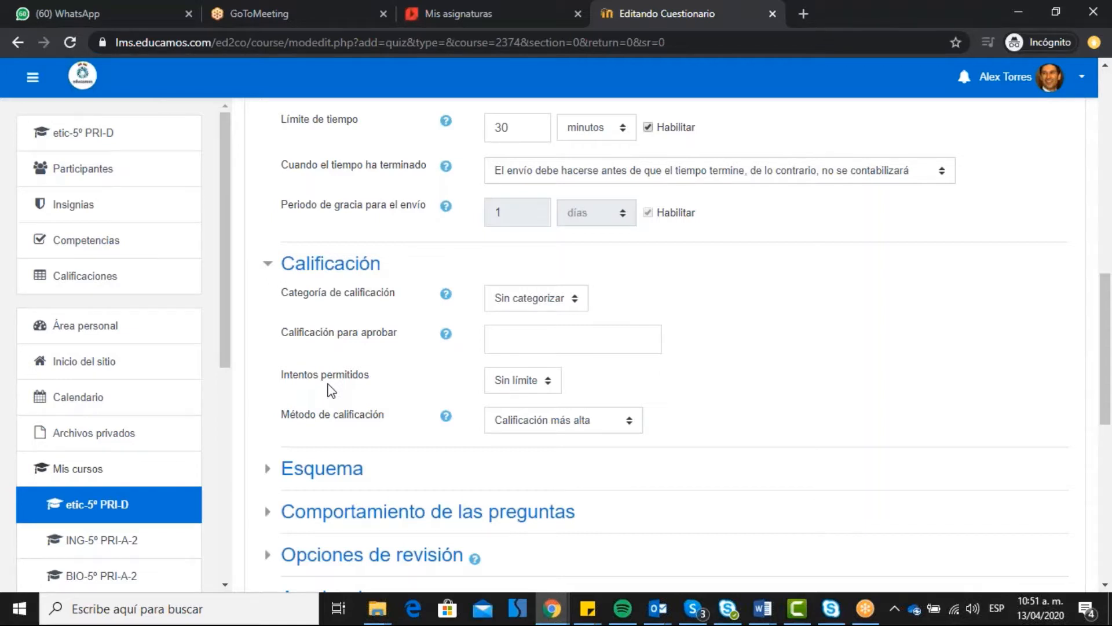
pyautogui.click(529, 384)
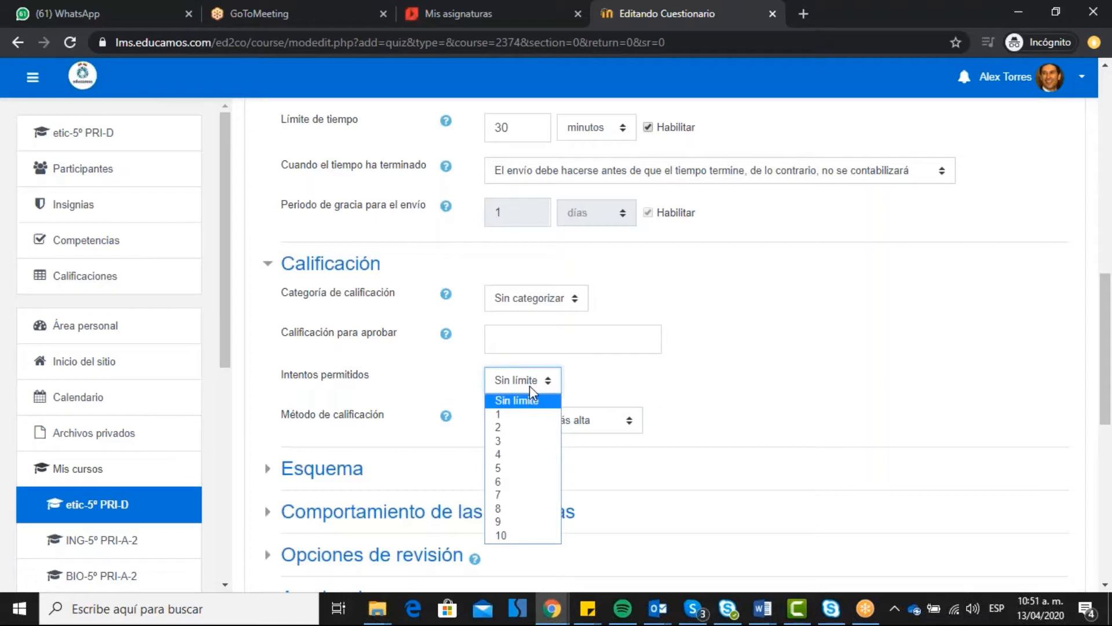
pyautogui.click(517, 415)
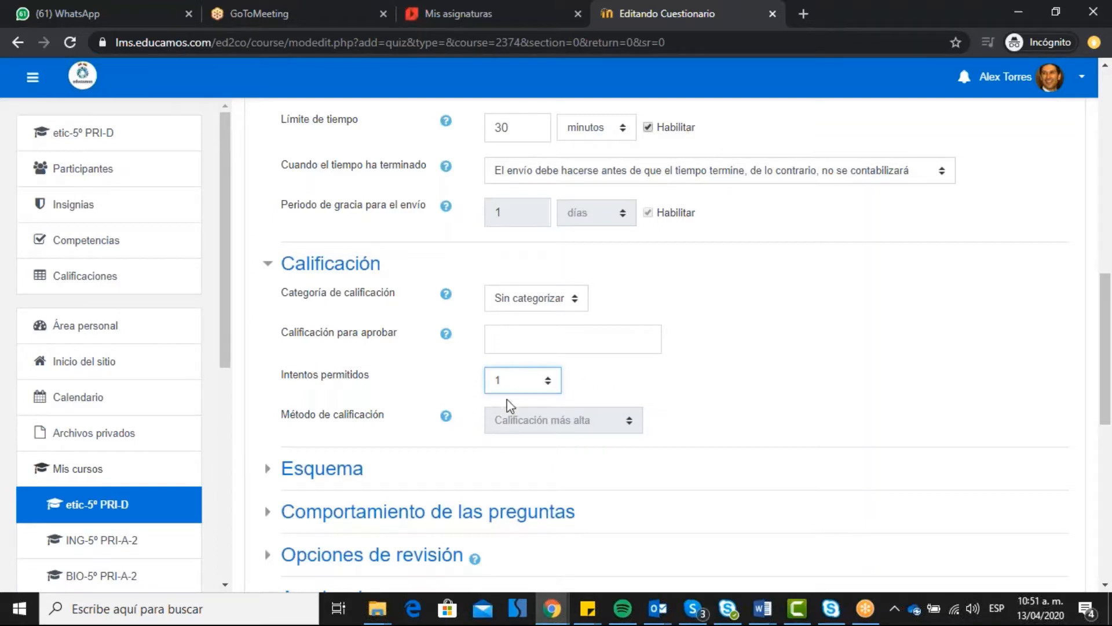
pyautogui.click(547, 383)
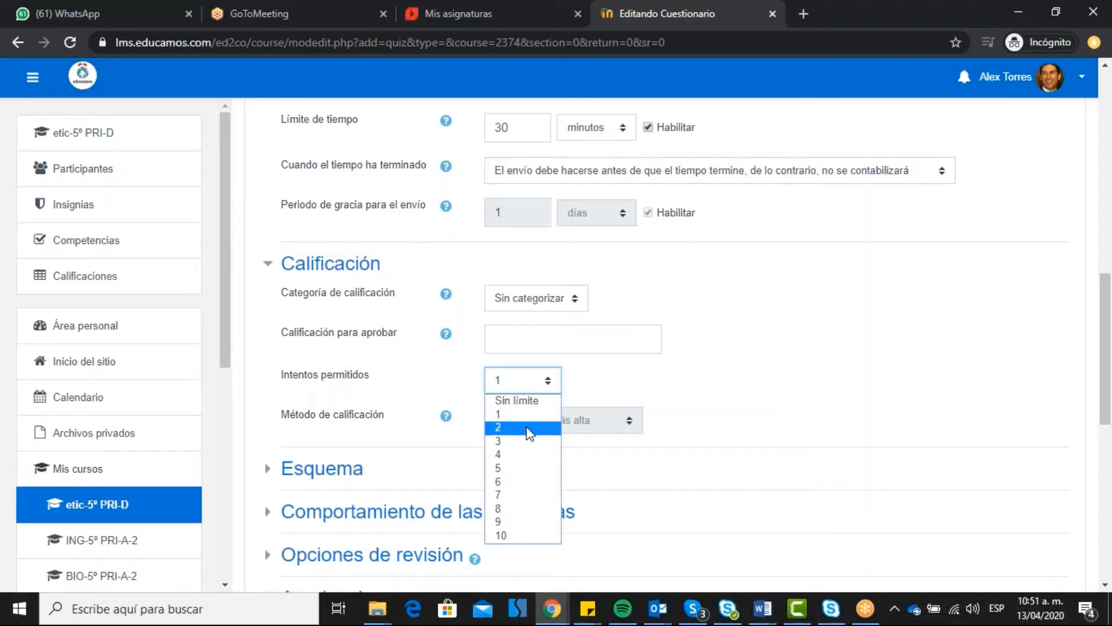
pyautogui.click(536, 441)
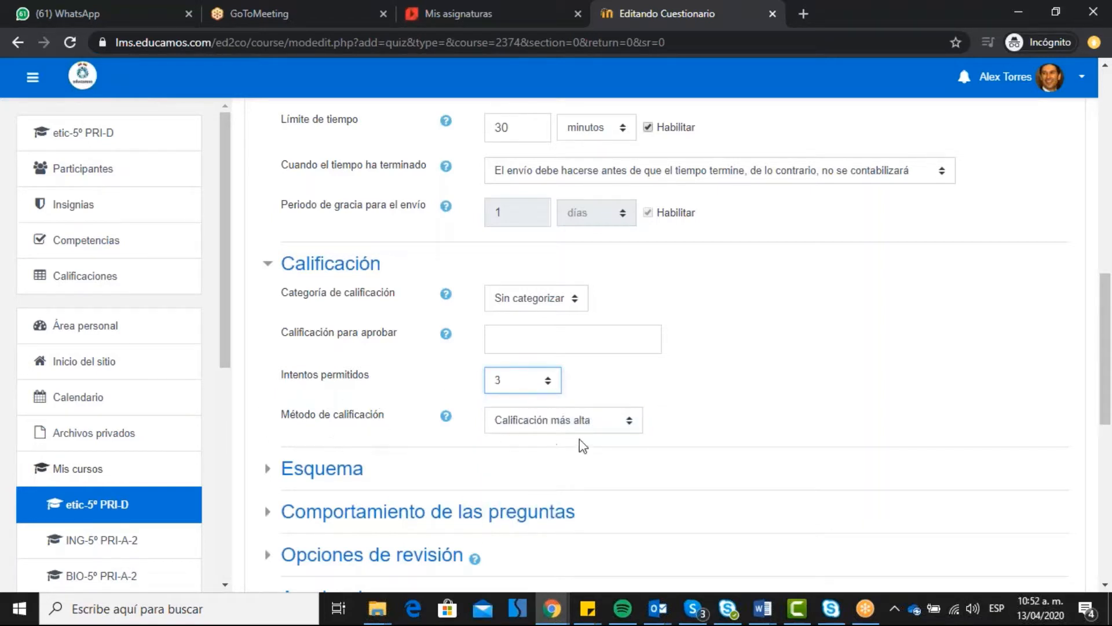
pyautogui.click(631, 428)
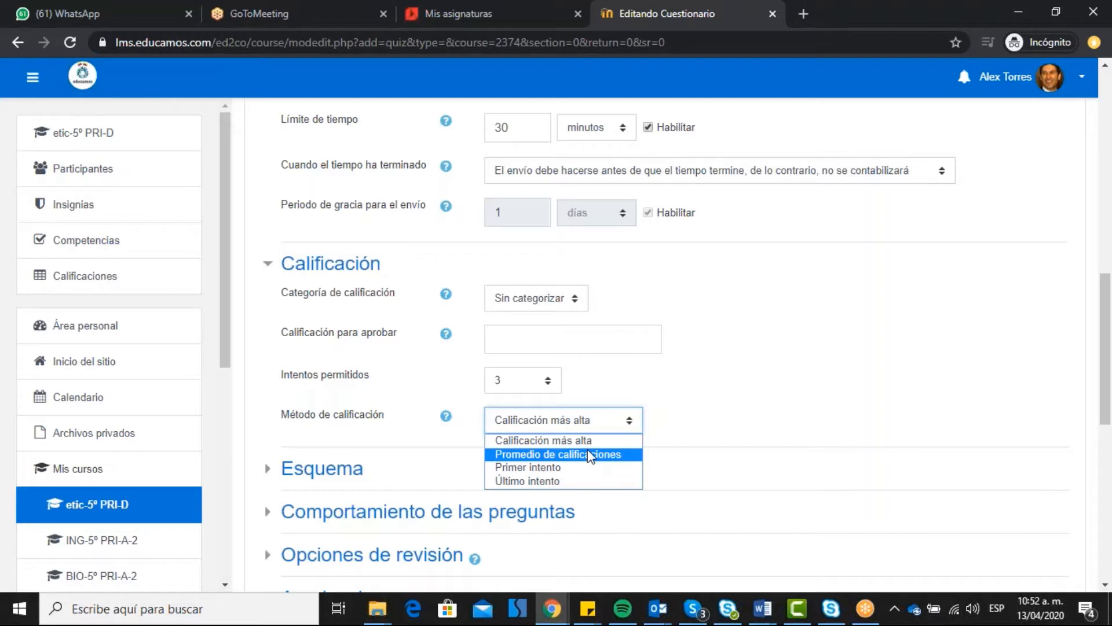
pyautogui.click(666, 456)
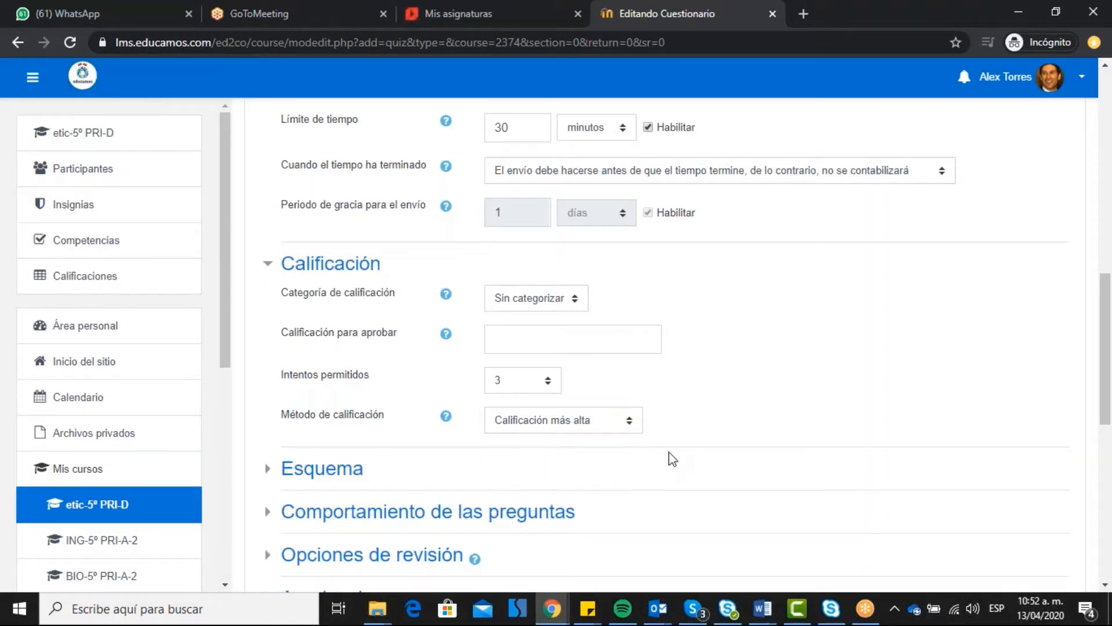
# - Set the quiz's allowed attempts (Intentos permitidos) to 1
pyautogui.click(510, 373)
pyautogui.click(527, 414)
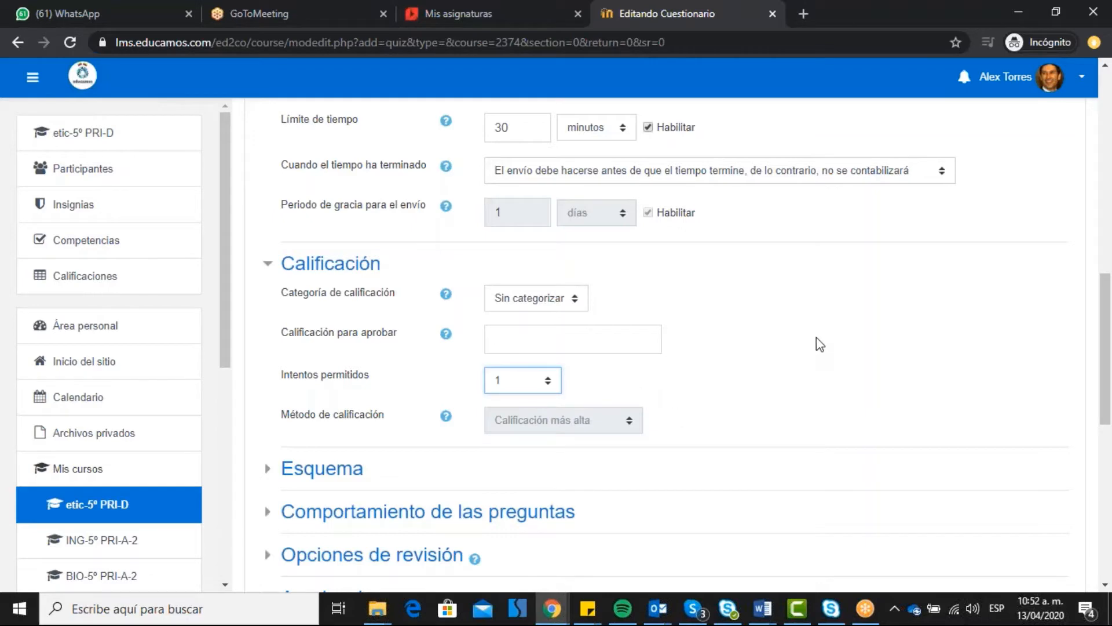
pyautogui.scroll(-1, 816, 342)
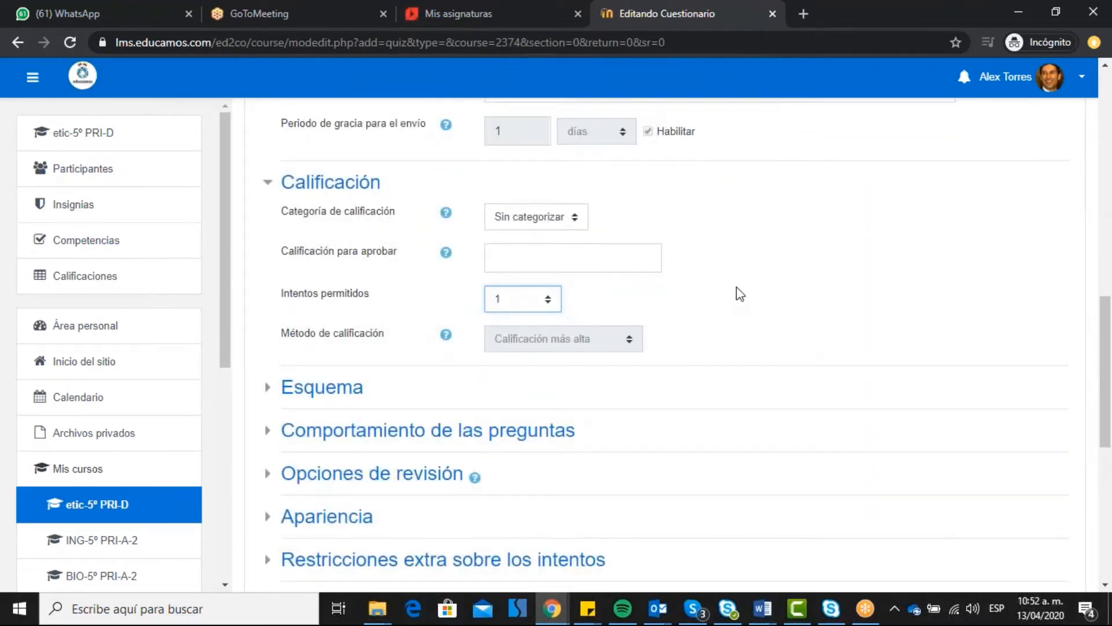
# - In the Esquema settings, try page breaks of Cada 10 preguntas and Cada pregunta, and set Página nueva to Cada 5 preguntas
pyautogui.scroll(-2, 741, 286)
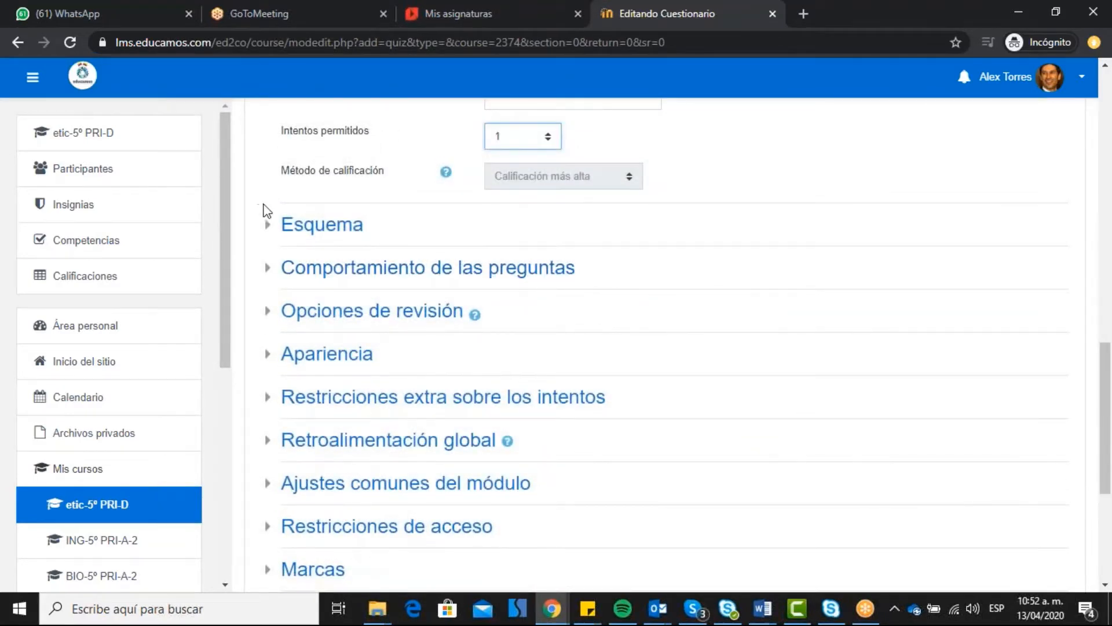
pyautogui.click(269, 228)
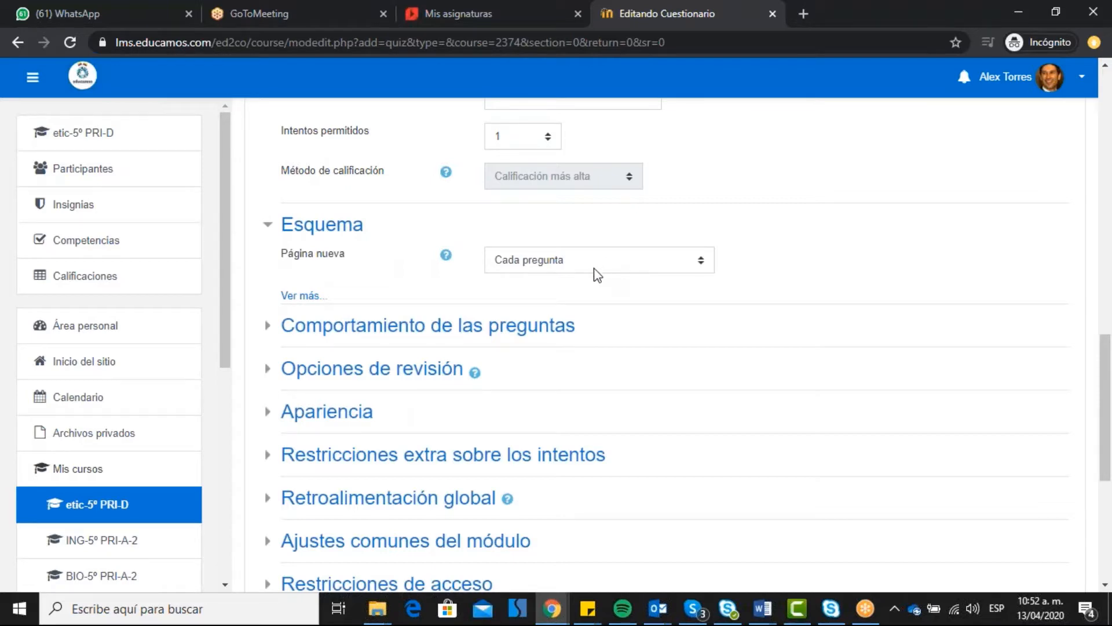
pyautogui.click(595, 272)
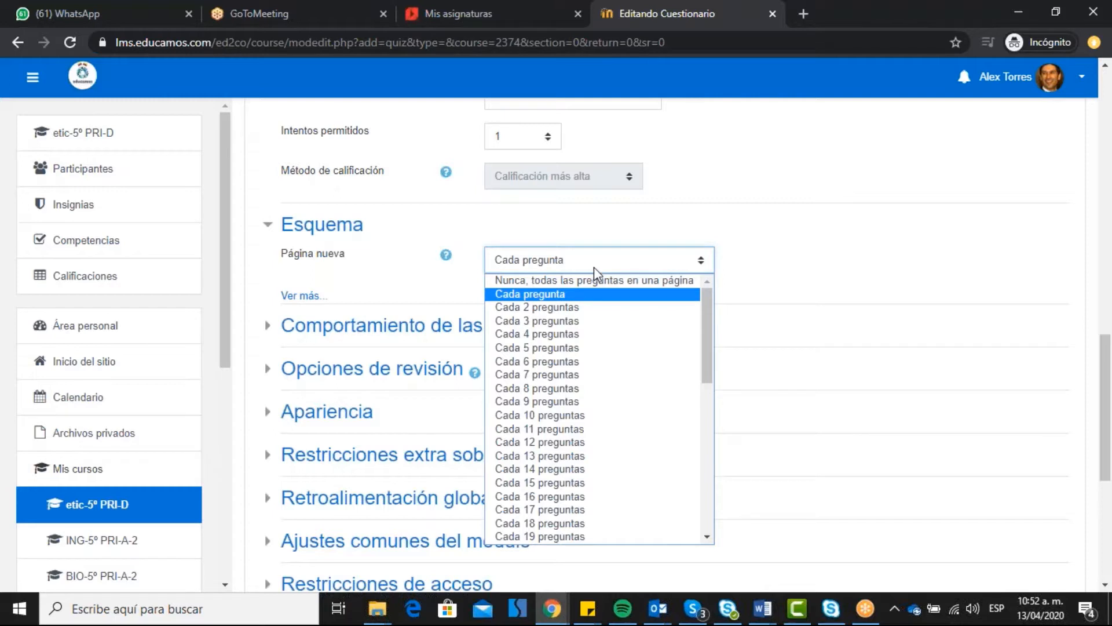
pyautogui.click(555, 415)
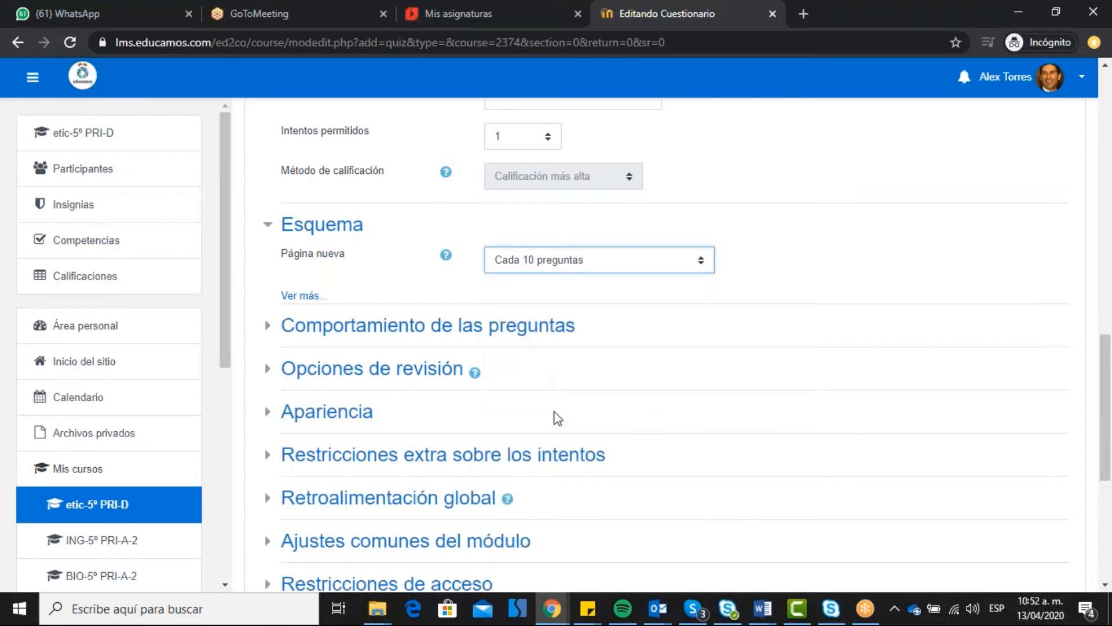
pyautogui.click(597, 267)
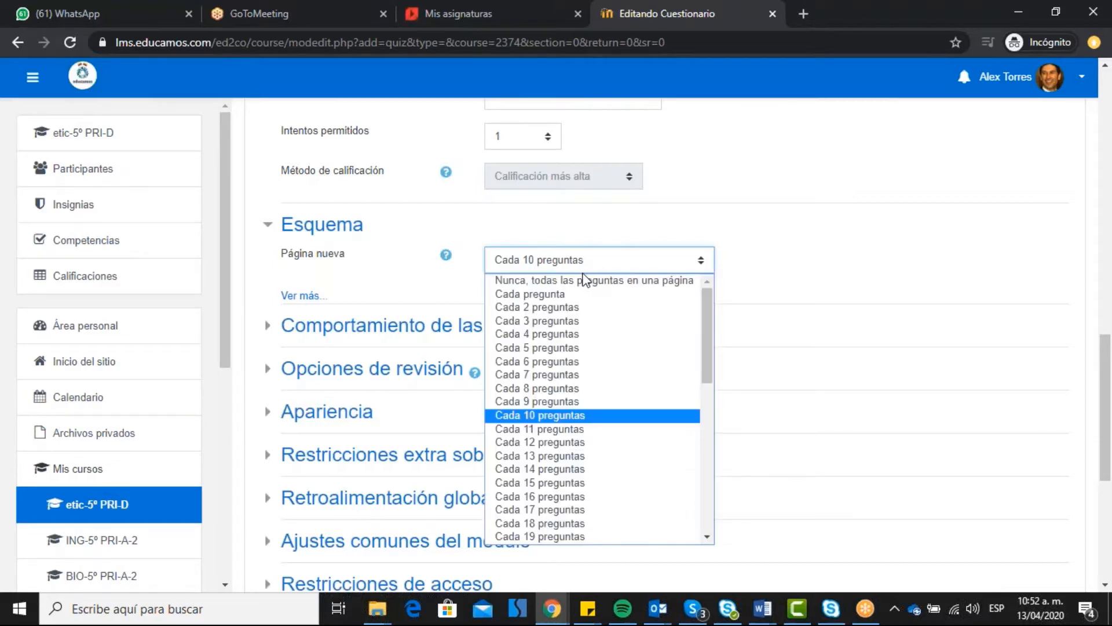
pyautogui.click(584, 295)
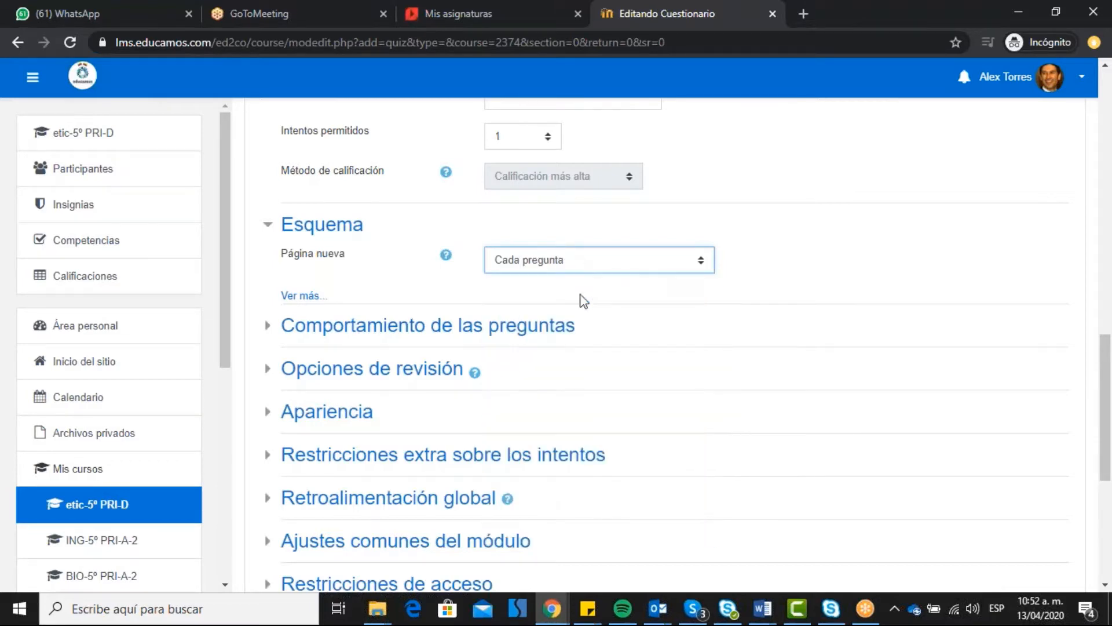
pyautogui.click(683, 262)
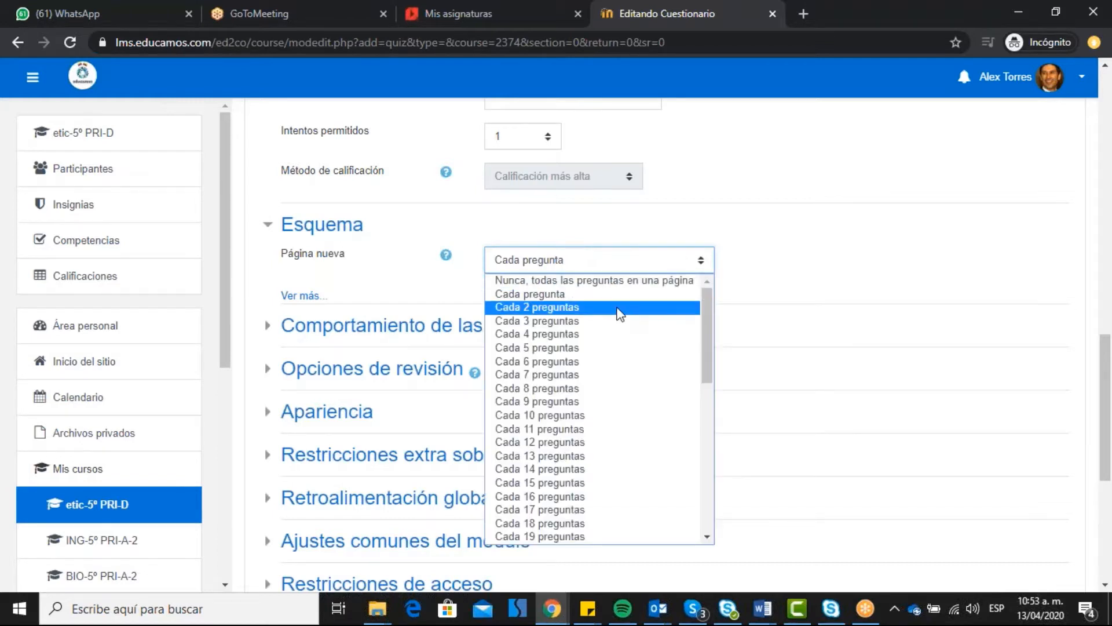
pyautogui.click(620, 351)
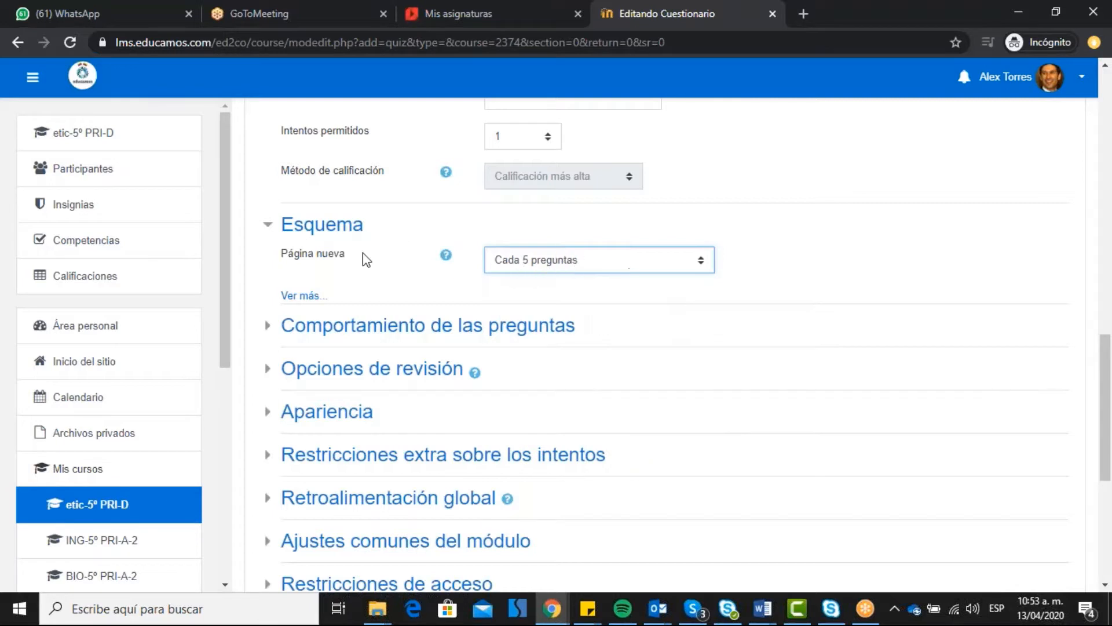
# - Expand Comportamiento de las preguntas and keep Ordenar al azar las respuestas set to Sí
pyautogui.click(270, 332)
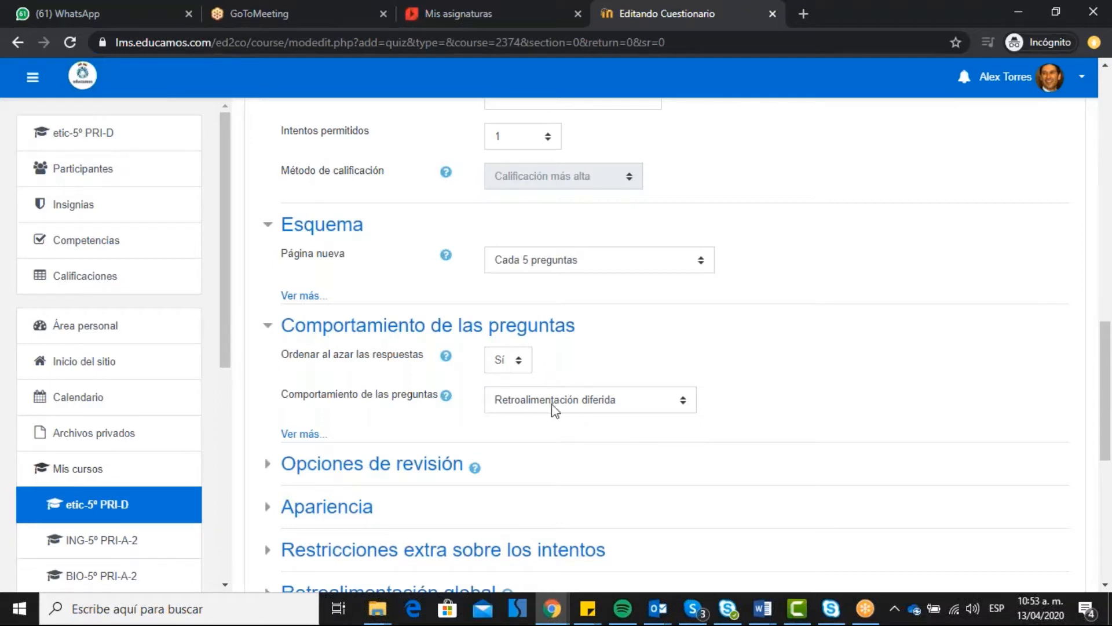
pyautogui.click(524, 365)
pyautogui.click(526, 376)
# - In Opciones de revisión, disable El intento, Puntos and Retroalimentación global for the period immediately after each attempt
pyautogui.scroll(-4, 679, 350)
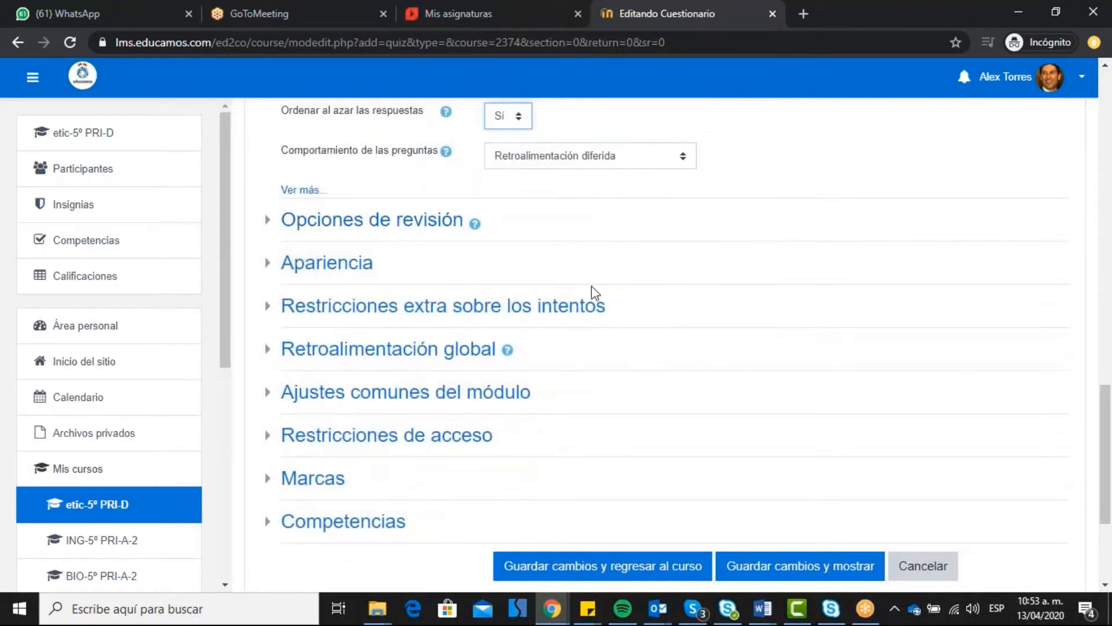
pyautogui.click(268, 223)
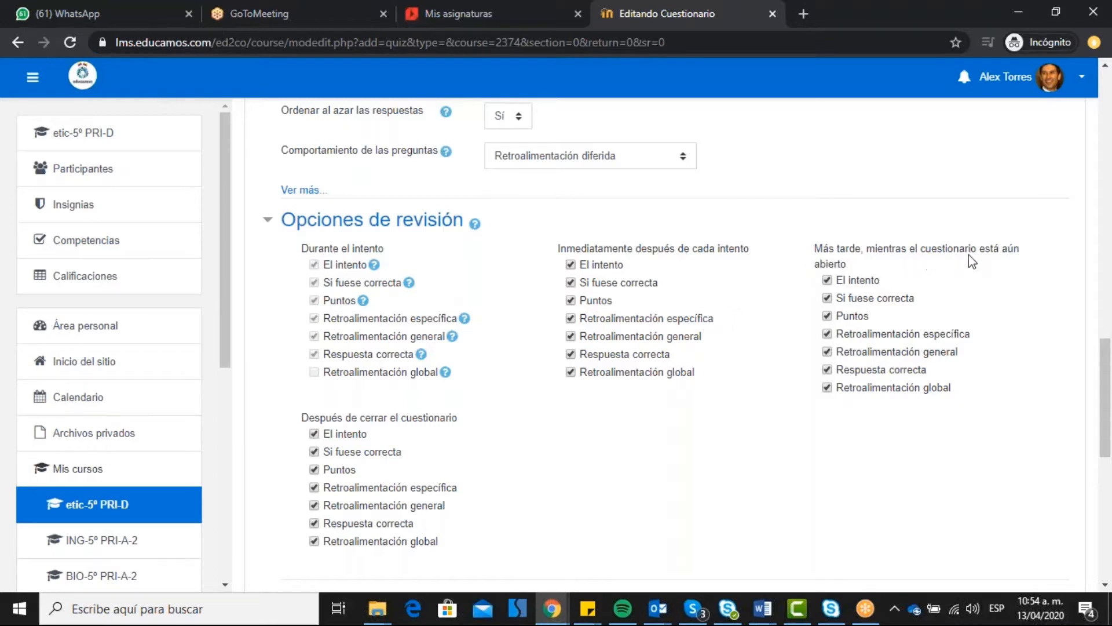
pyautogui.click(314, 434)
pyautogui.scroll(-4, 585, 436)
pyautogui.scroll(-3, 588, 436)
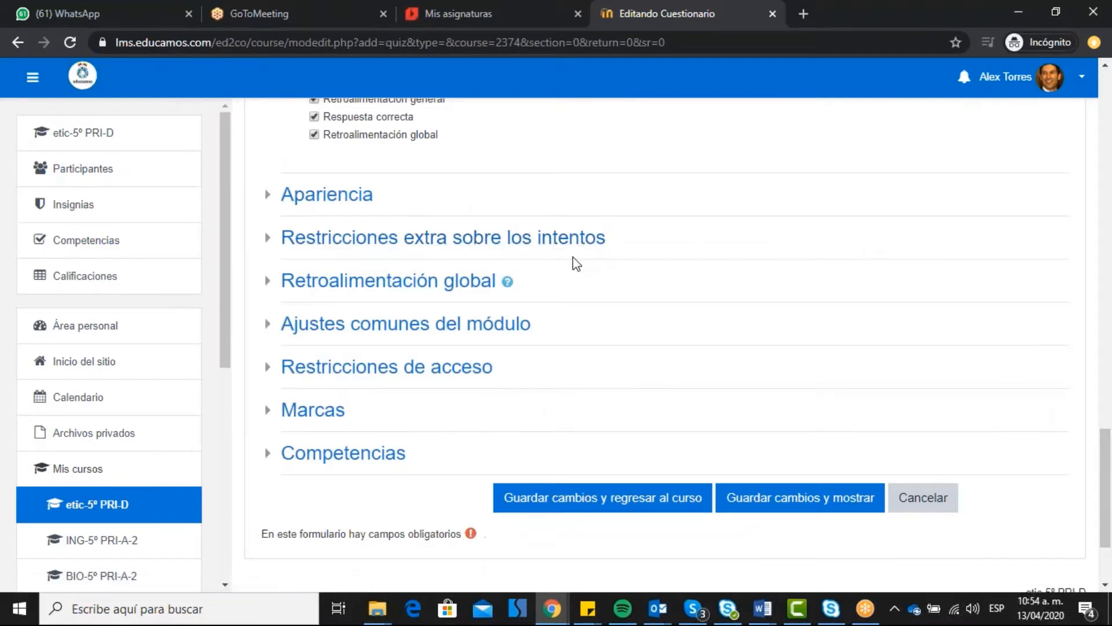
pyautogui.scroll(7, 576, 263)
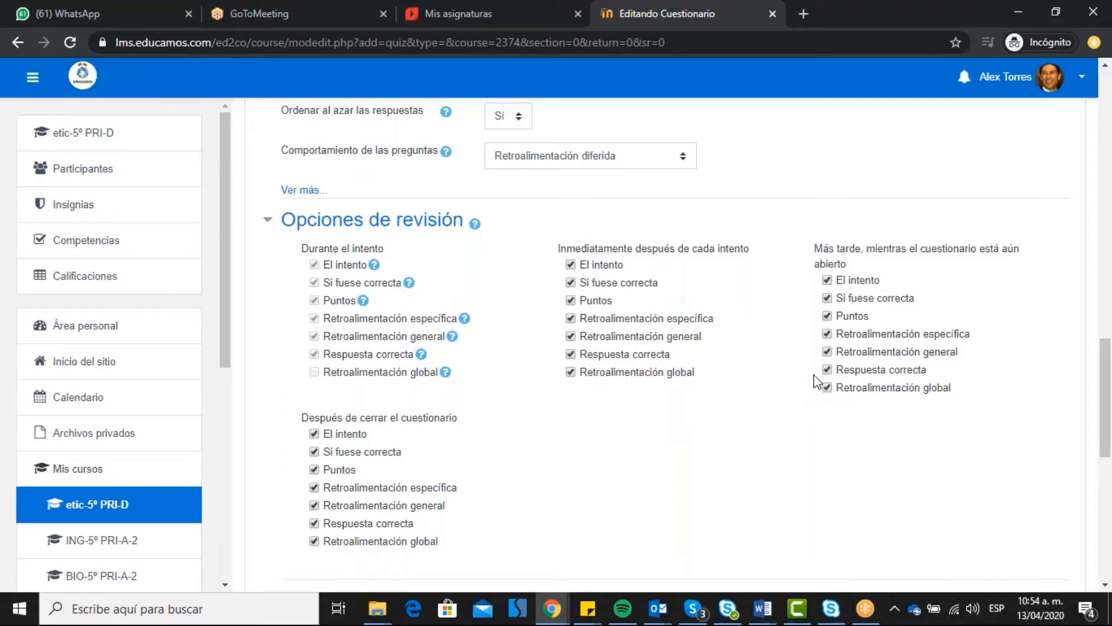
pyautogui.click(571, 265)
pyautogui.click(572, 299)
pyautogui.click(571, 372)
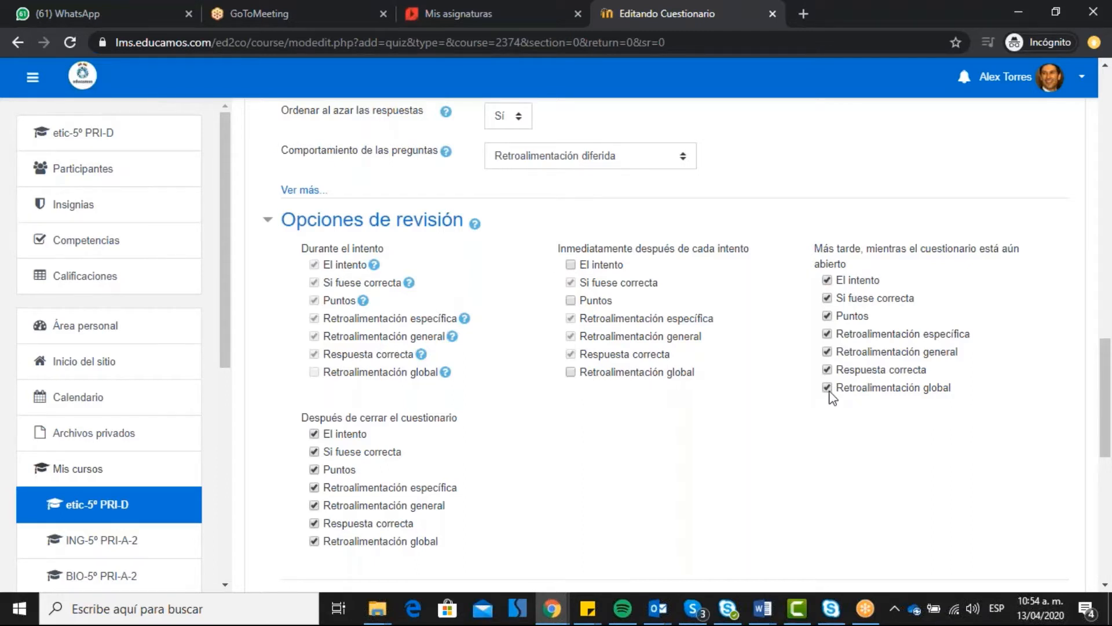
# - Disable every review option for the period while the quiz is still open, and disable Respuesta correcta for after the quiz closes
pyautogui.click(827, 387)
pyautogui.click(827, 369)
pyautogui.click(827, 352)
pyautogui.click(827, 334)
pyautogui.click(828, 316)
pyautogui.click(828, 298)
pyautogui.click(827, 280)
pyautogui.scroll(-3, 645, 465)
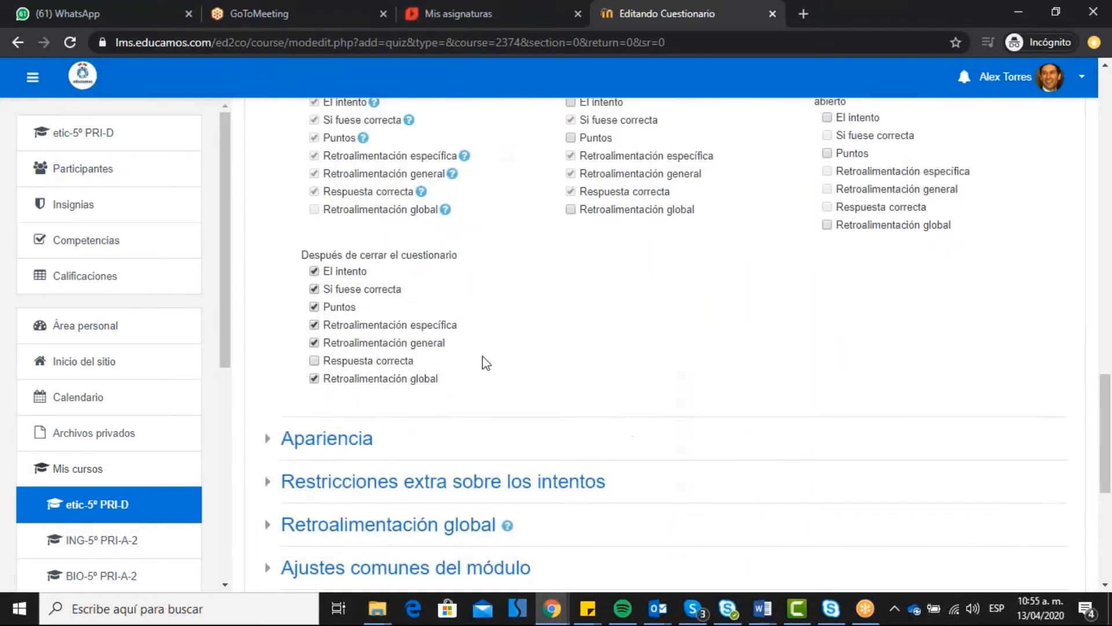
# - Expand the Apariencia and Restricciones extra sobre los intentos sections to review their settings
pyautogui.scroll(-1, 738, 373)
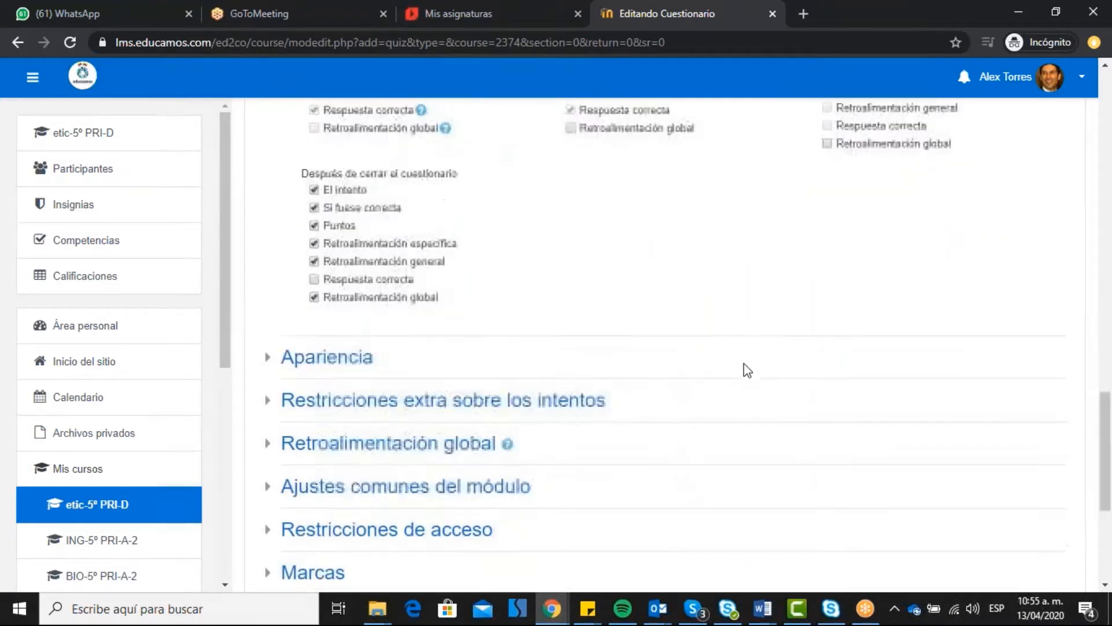
pyautogui.scroll(-1, 672, 291)
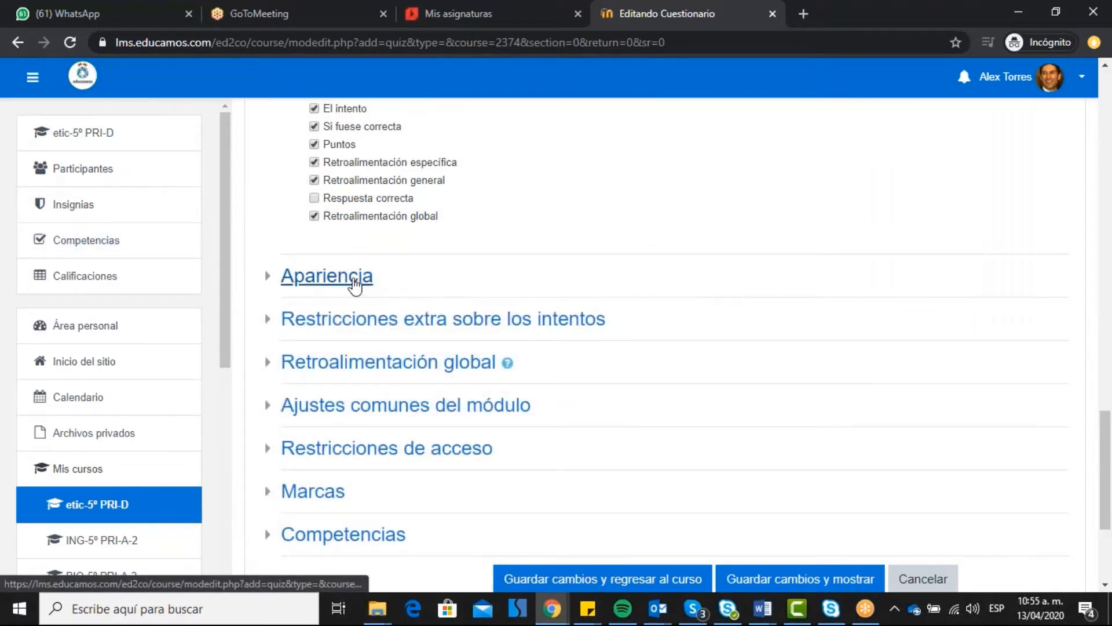
pyautogui.click(267, 278)
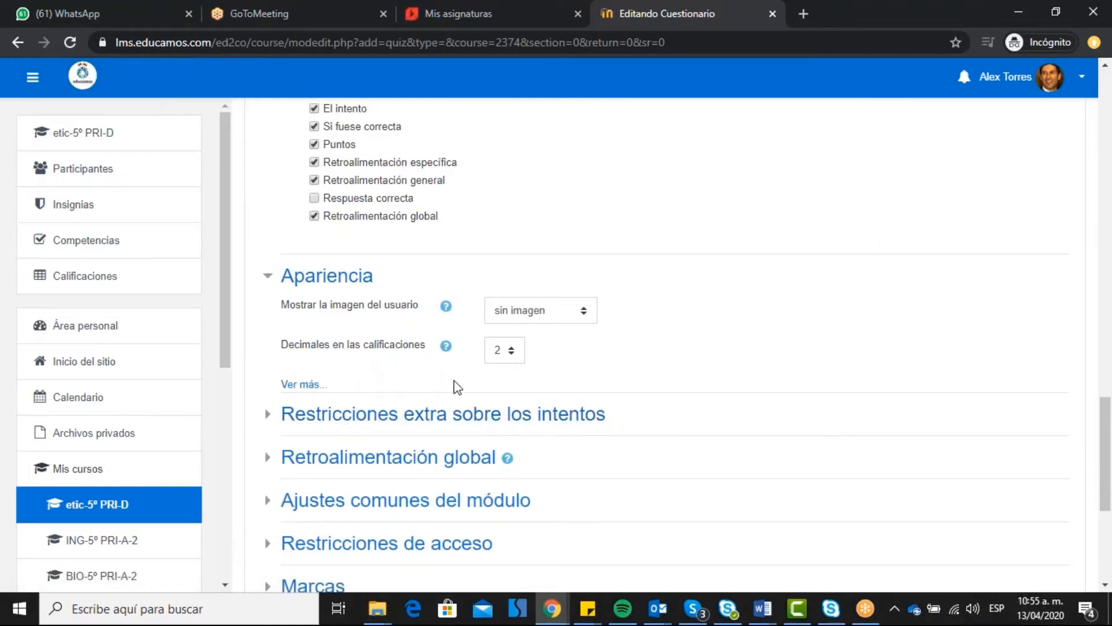
pyautogui.click(270, 423)
# - Expand Retroalimentación global and examine its grade limits and feedback comment fields
pyautogui.click(269, 475)
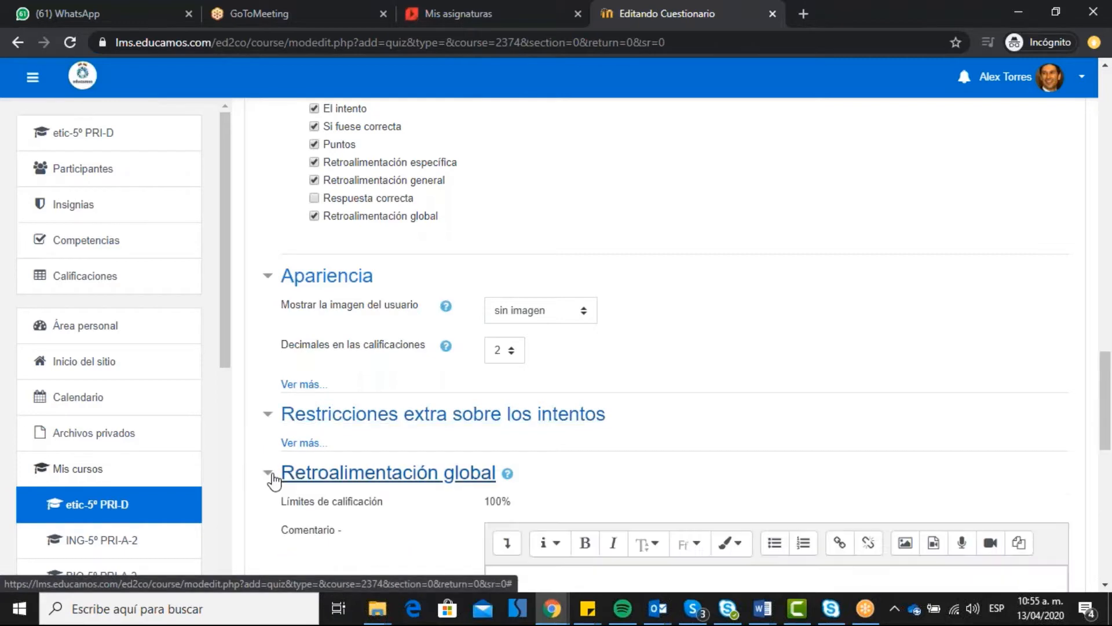
pyautogui.scroll(-4, 373, 460)
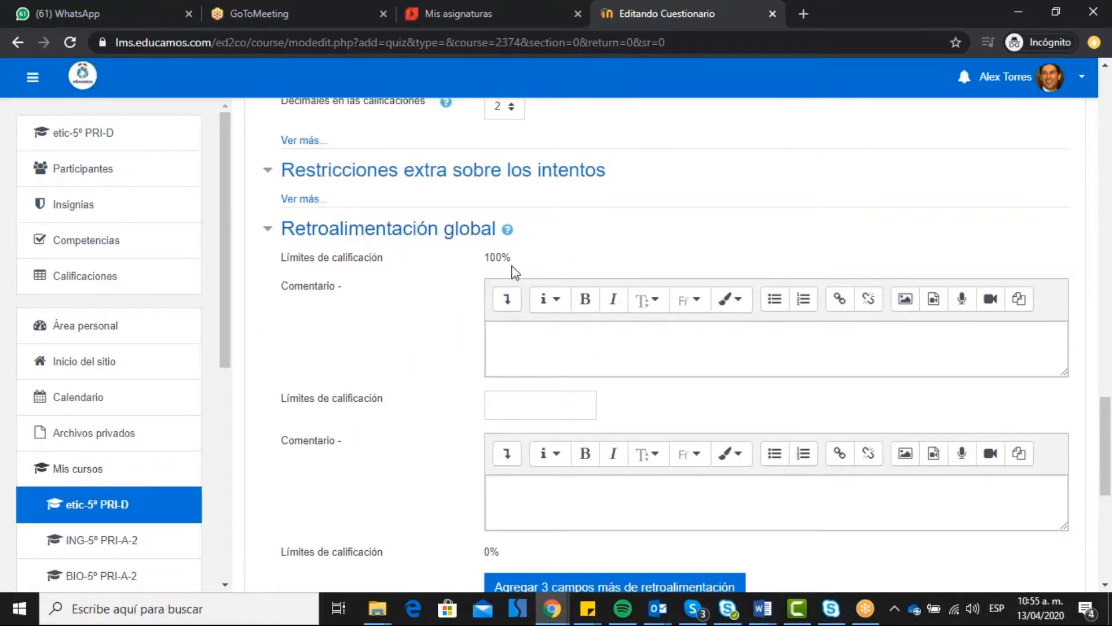
pyautogui.click(521, 341)
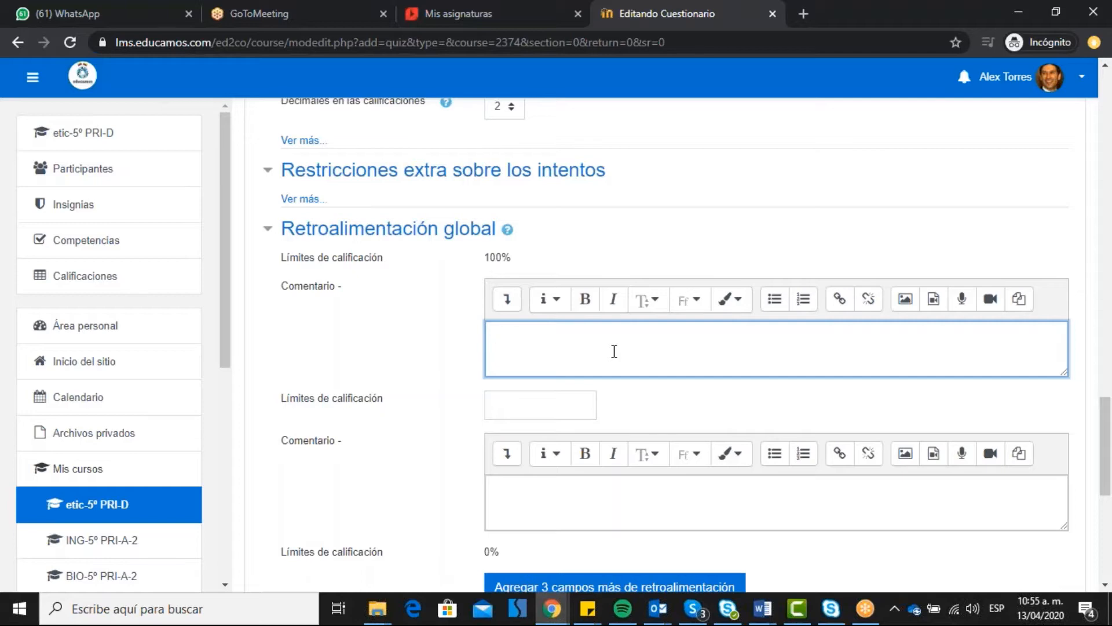
pyautogui.scroll(-1, 622, 352)
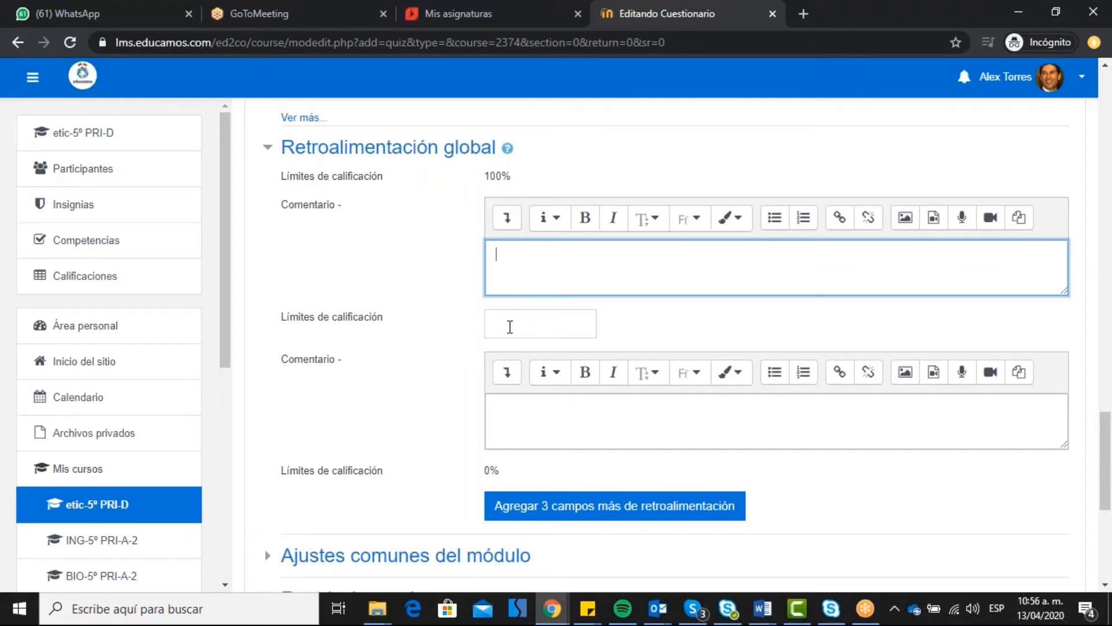
pyautogui.scroll(-1, 679, 403)
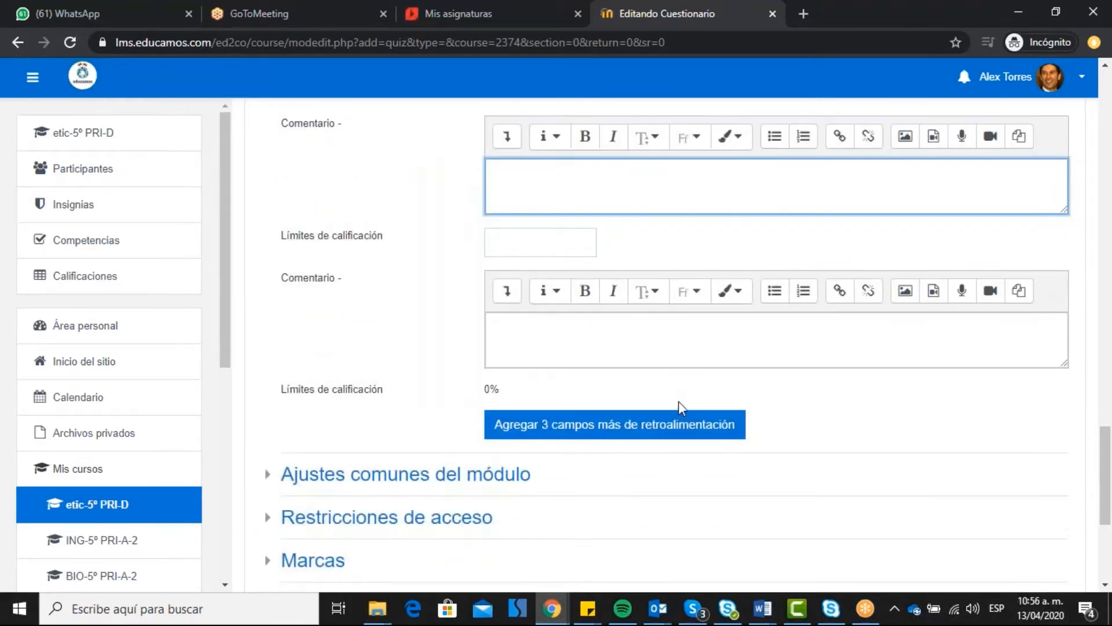
pyautogui.scroll(2, 681, 399)
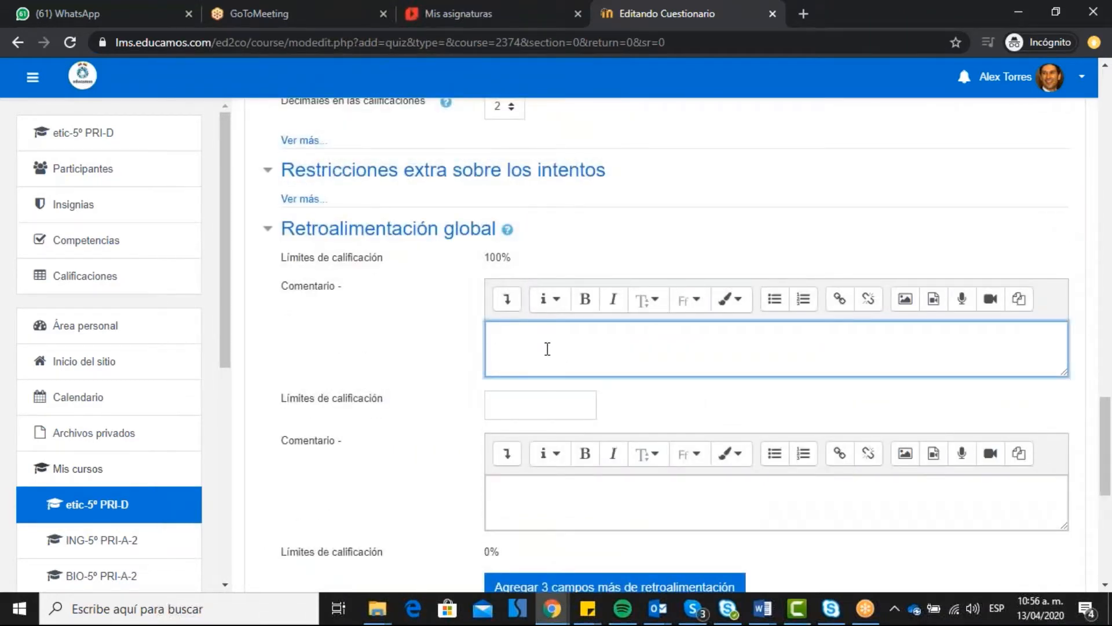
pyautogui.scroll(-3, 557, 330)
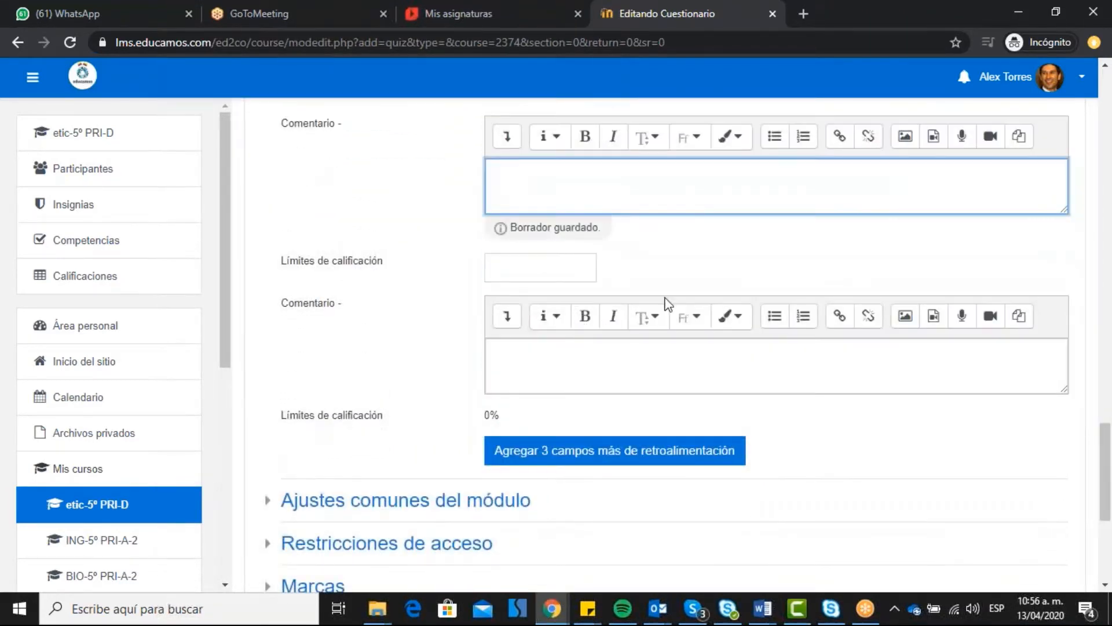
# - Expand Ajustes comunes del módulo and review its availability, ID and group settings
pyautogui.scroll(-4, 730, 270)
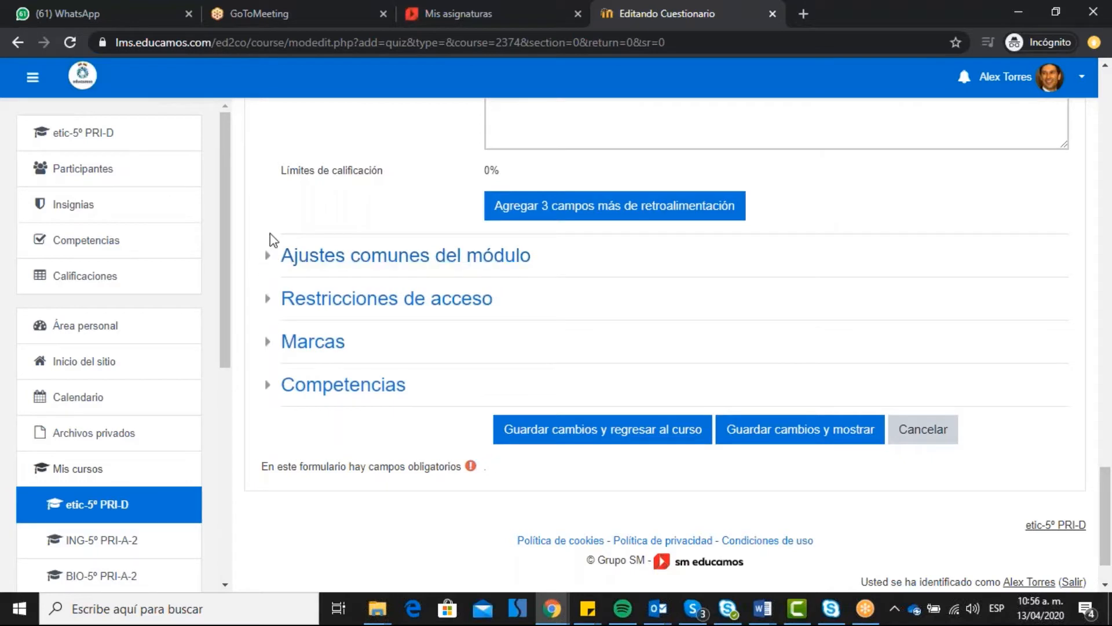
pyautogui.click(267, 256)
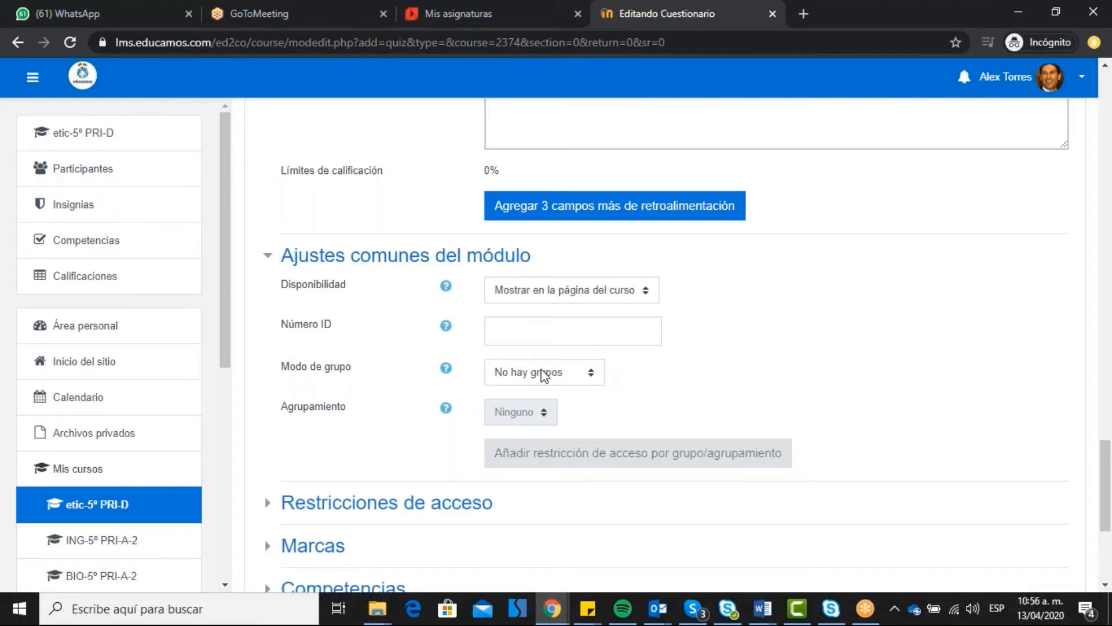
pyautogui.scroll(-3, 645, 307)
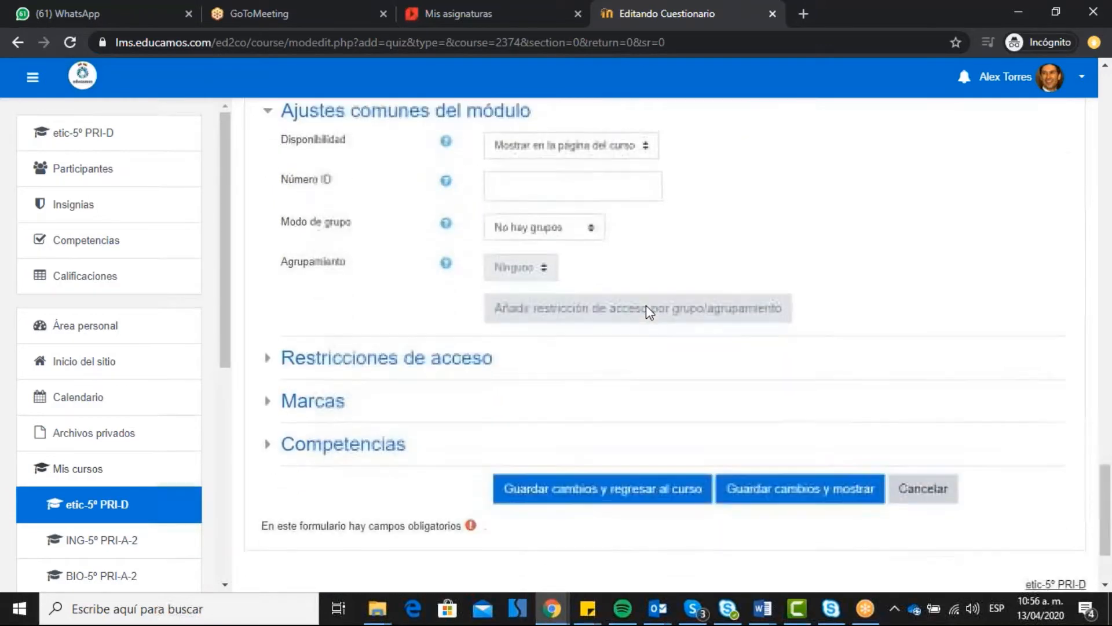
# - Expand Restricciones de acceso and review the available restriction types without adding one
pyautogui.click(272, 343)
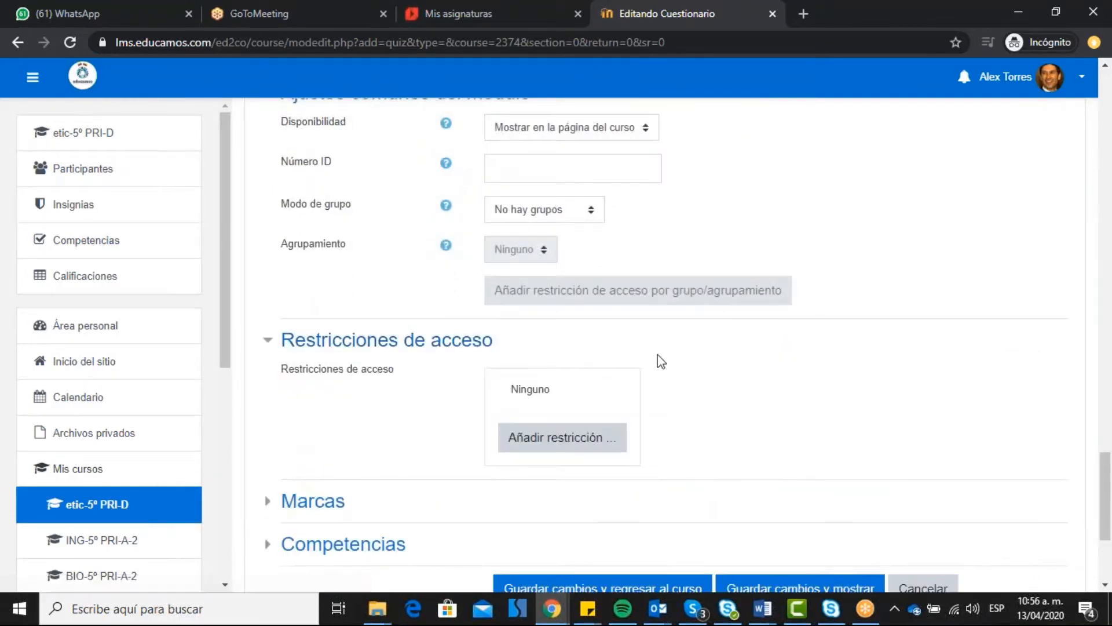
pyautogui.scroll(-2, 661, 359)
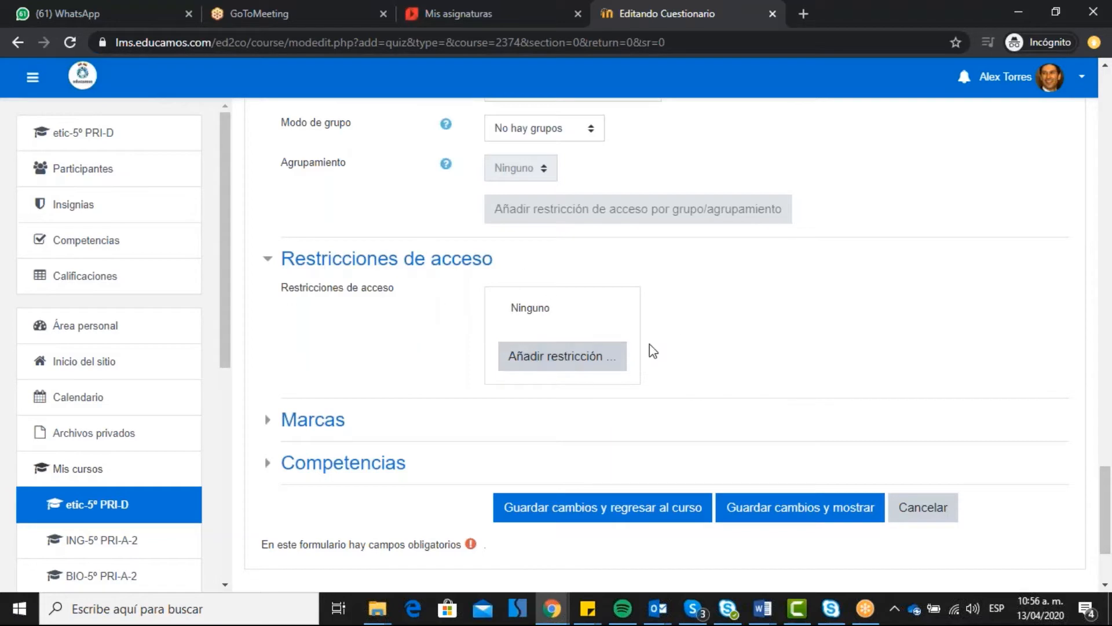
pyautogui.click(578, 360)
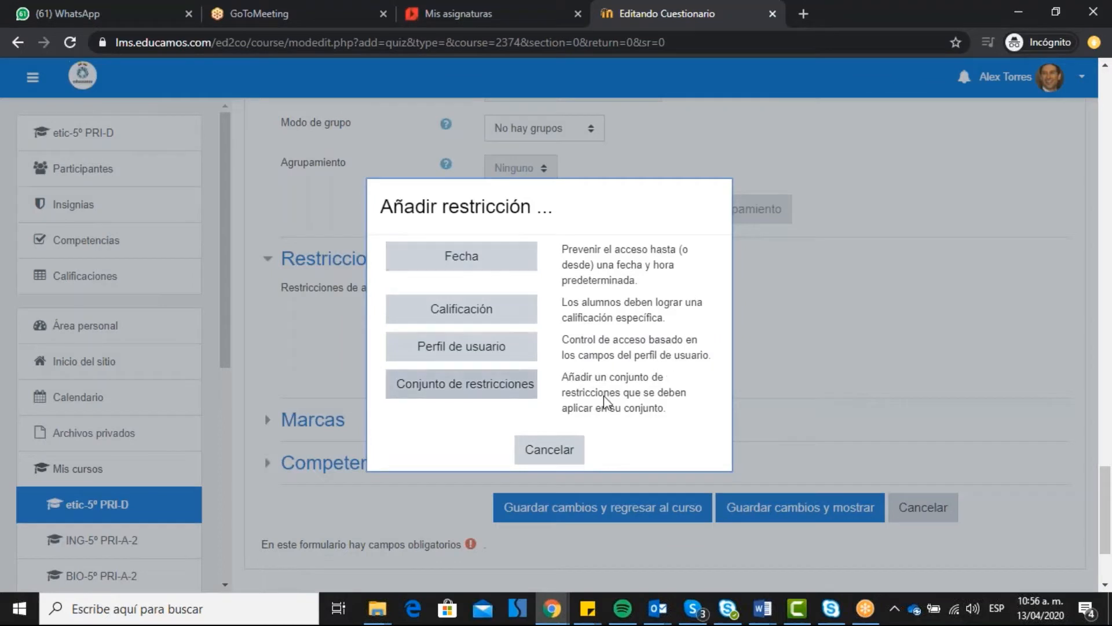
pyautogui.click(550, 450)
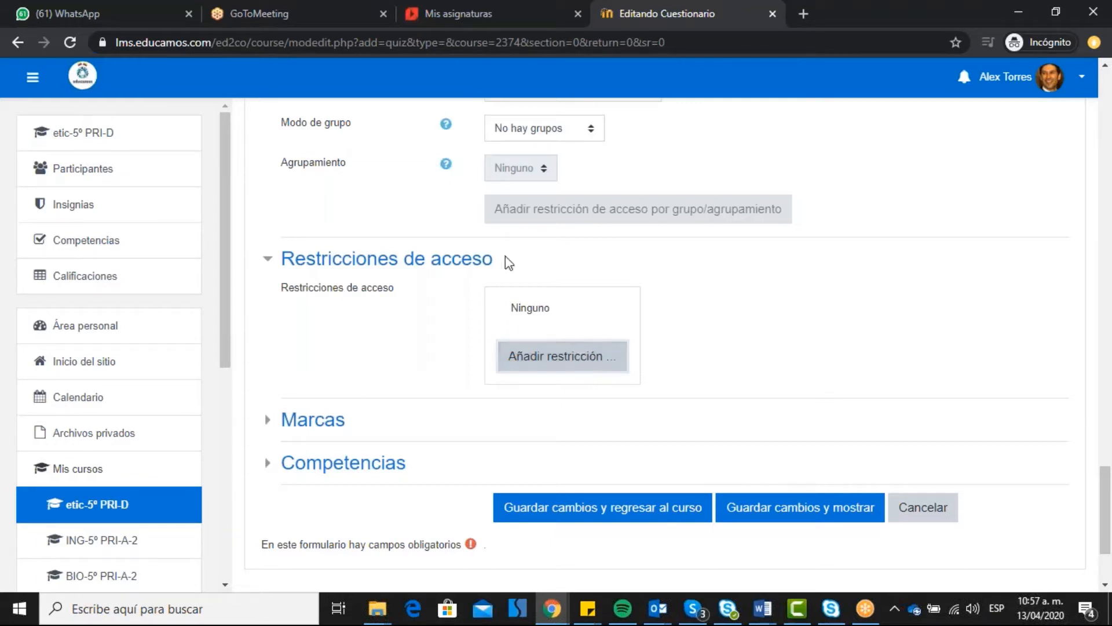
# - Try a Perfil de usuario restriction using the field Nombre, and remove it from the access restrictions
pyautogui.click(575, 367)
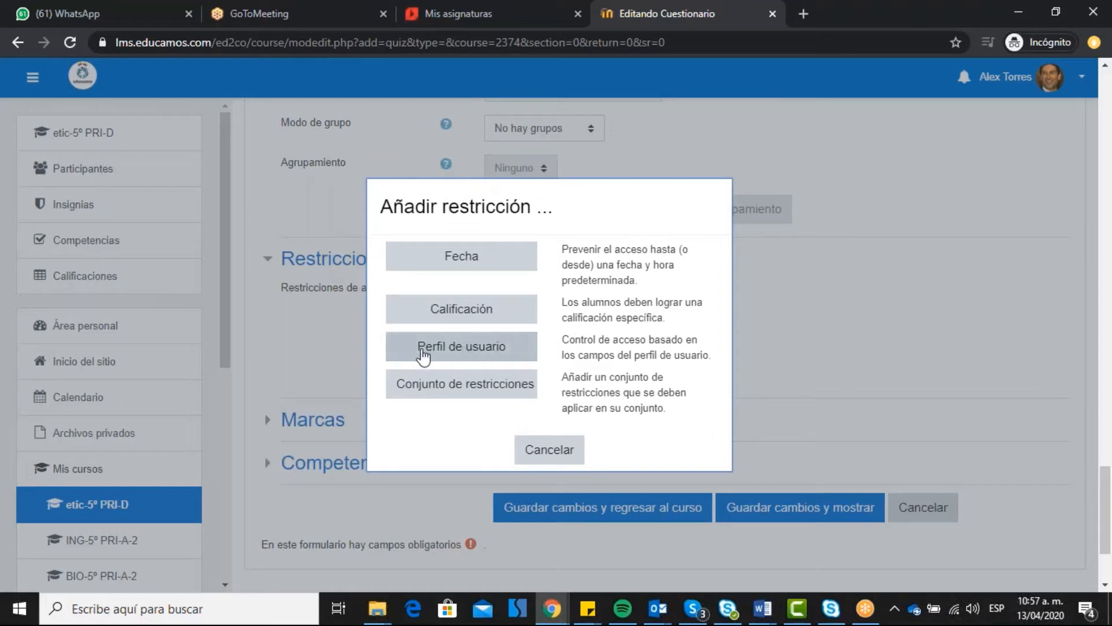
pyautogui.click(525, 353)
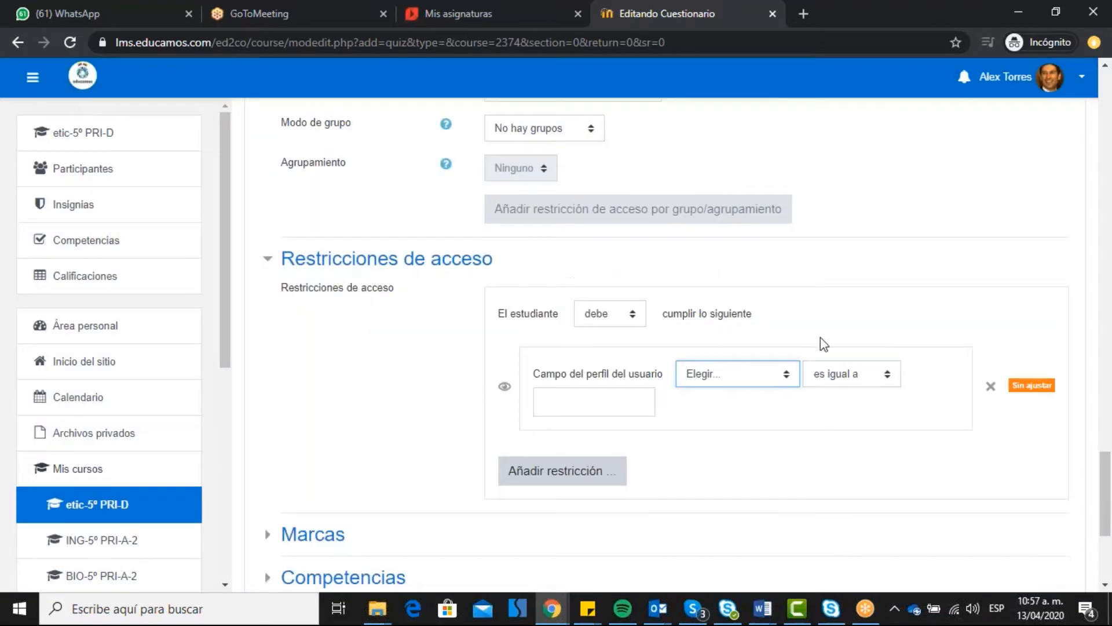
pyautogui.click(784, 378)
pyautogui.click(783, 380)
pyautogui.click(782, 379)
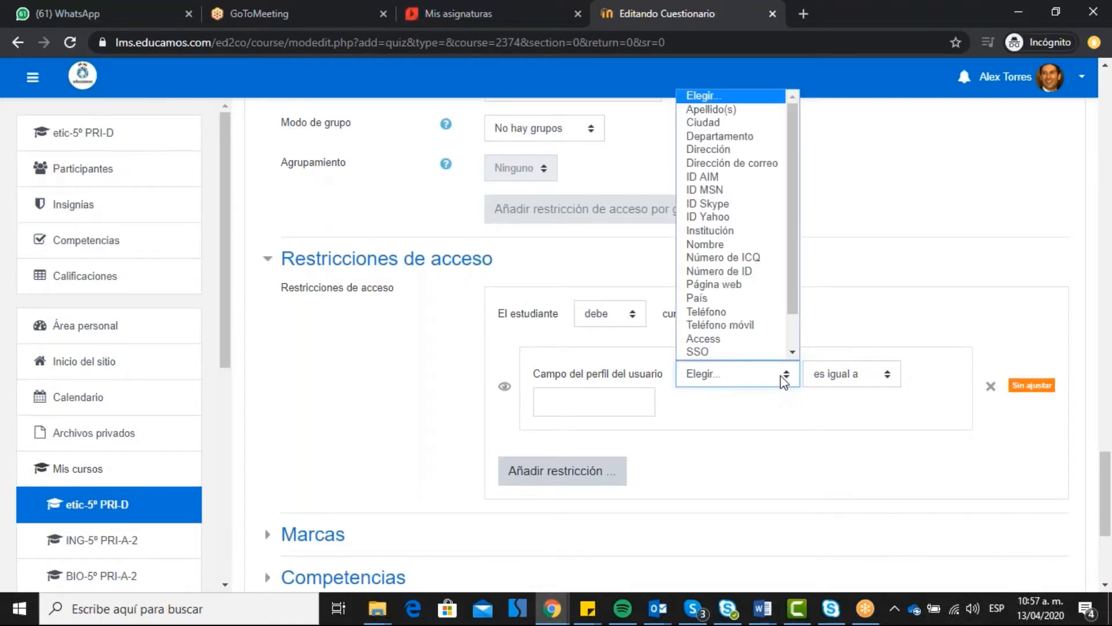
pyautogui.scroll(-1, 797, 290)
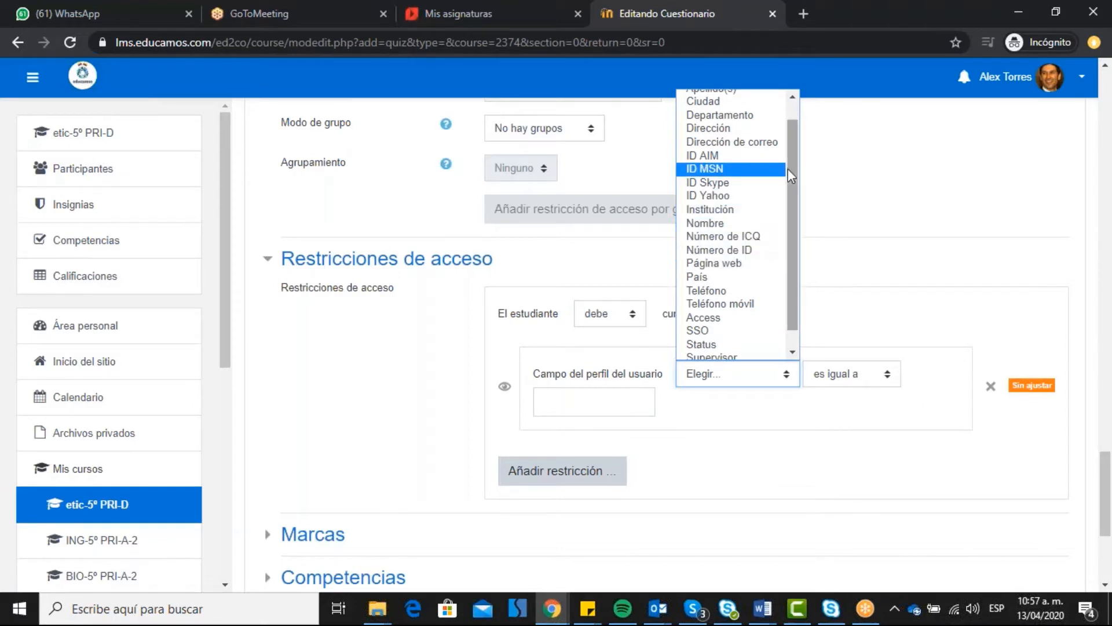
pyautogui.click(763, 231)
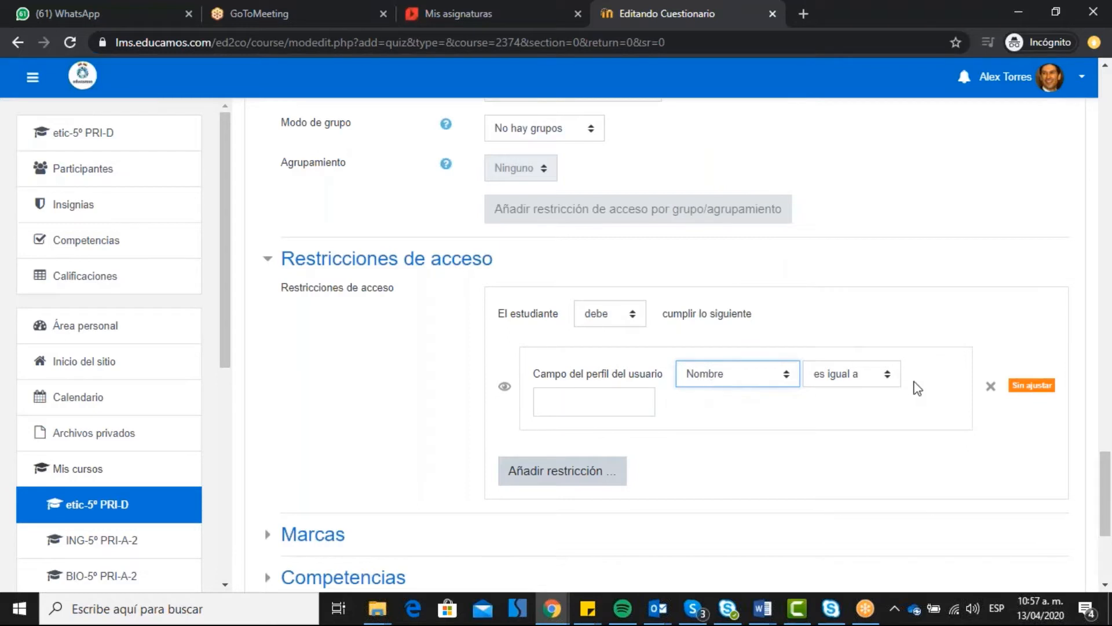
pyautogui.click(577, 401)
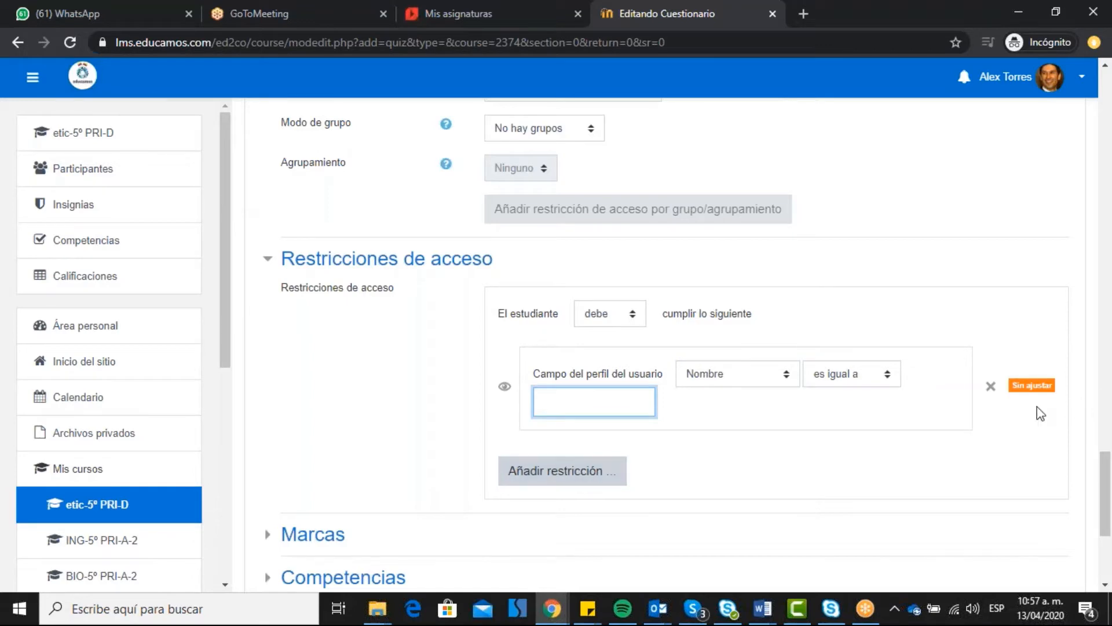
pyautogui.click(991, 387)
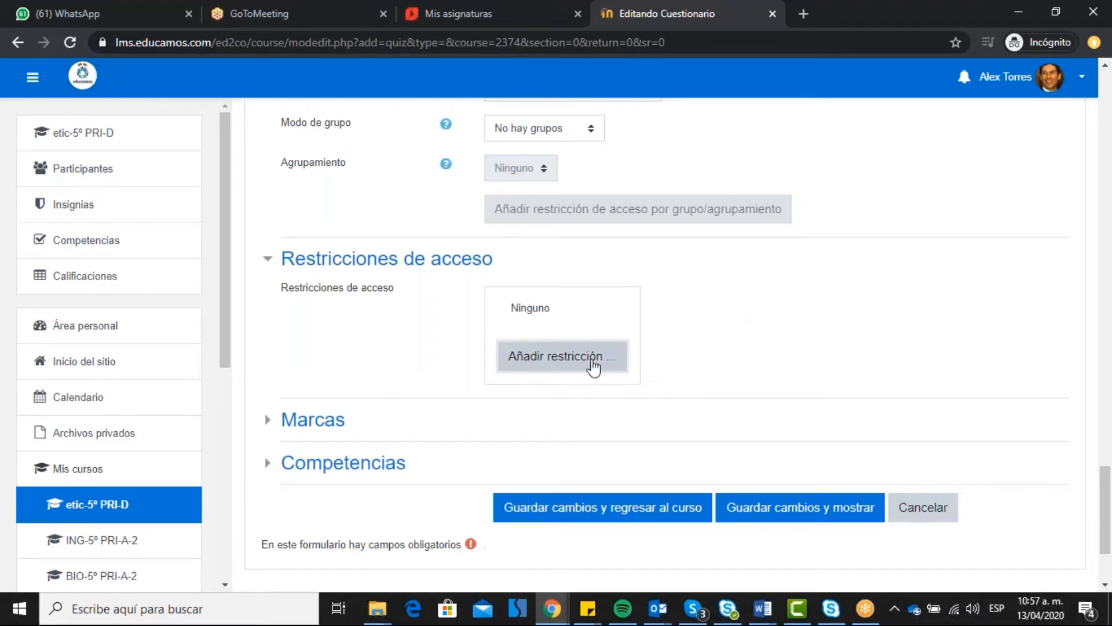
# - Expand the Marcas and Competencias sections to review their settings
pyautogui.click(316, 419)
pyautogui.scroll(-3, 621, 217)
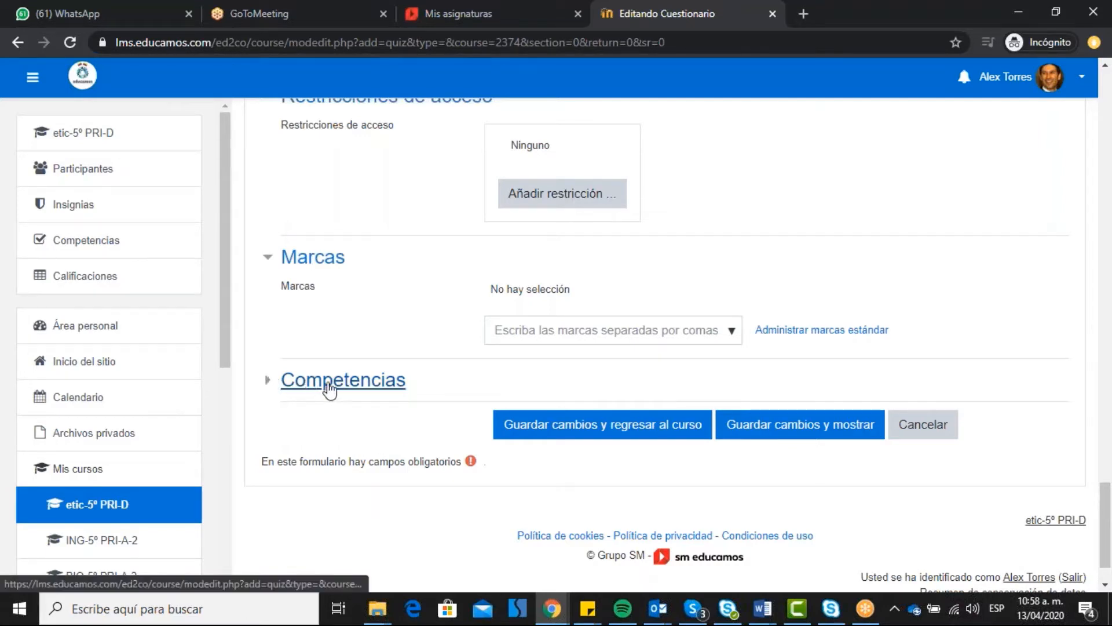
pyautogui.click(271, 382)
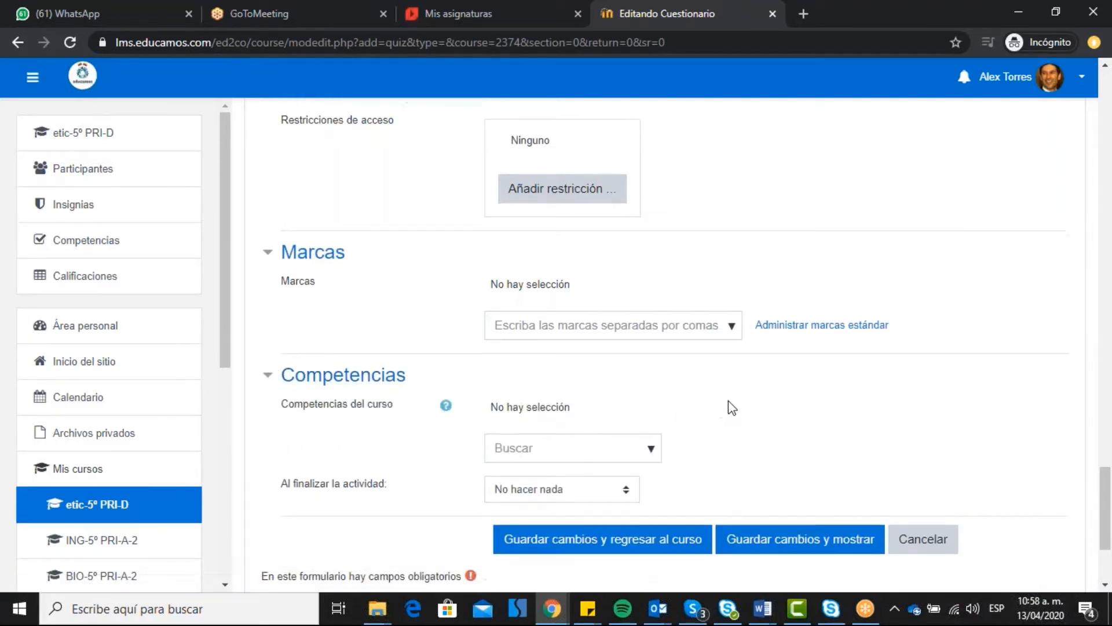
pyautogui.scroll(-3, 700, 313)
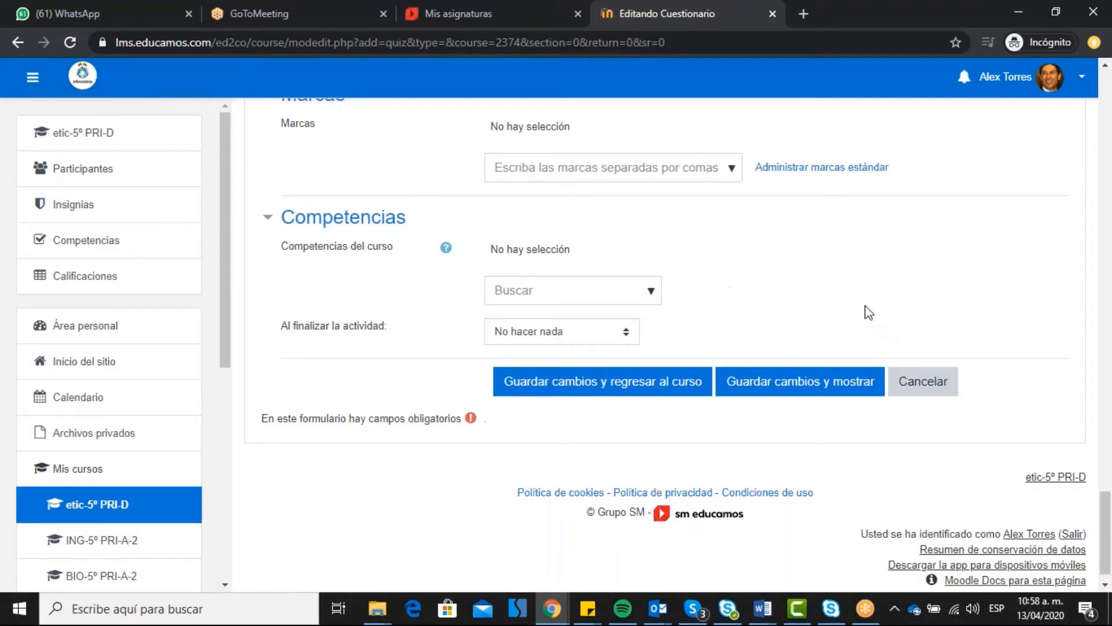
# - Review the completed quiz form from the general data and timing through grading, review options and competencies
pyautogui.scroll(1, 869, 316)
pyautogui.scroll(10, 869, 318)
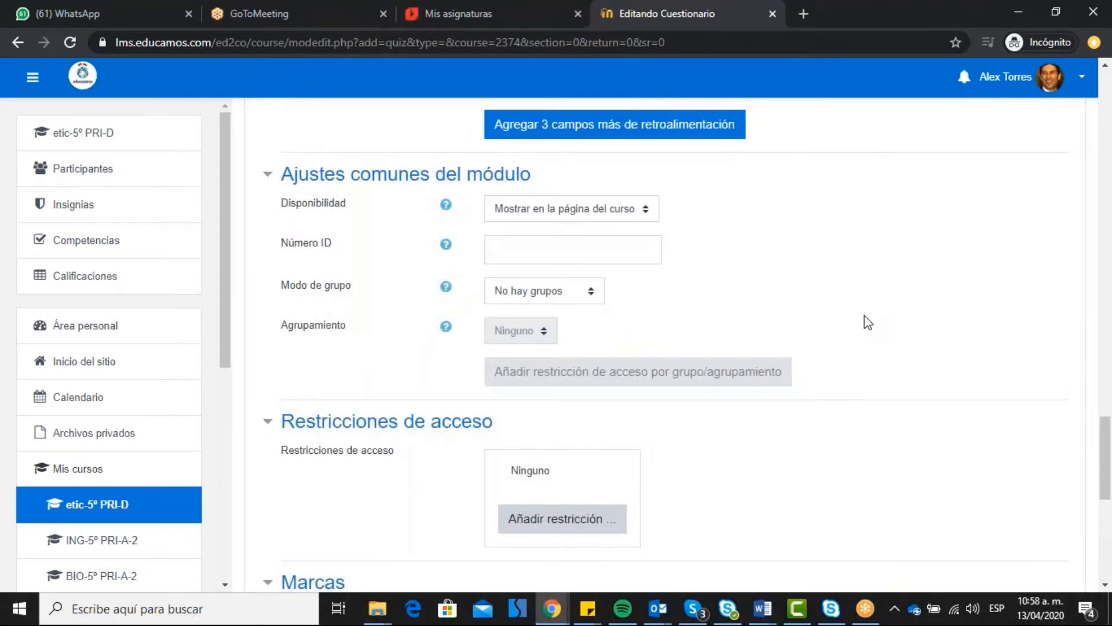
pyautogui.scroll(10, 864, 325)
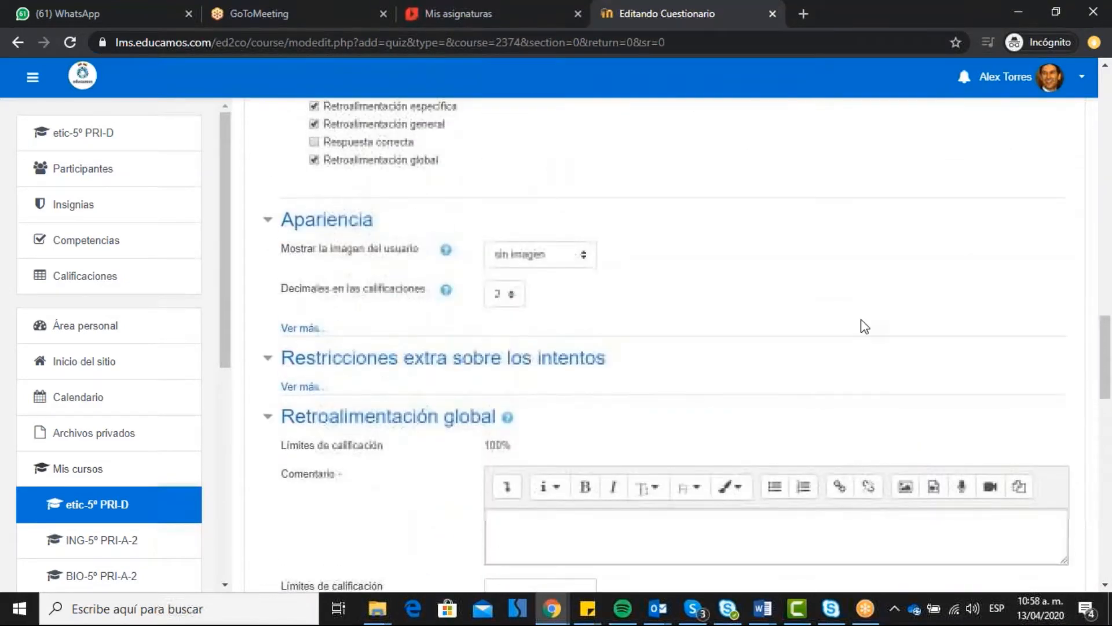
pyautogui.scroll(15, 861, 331)
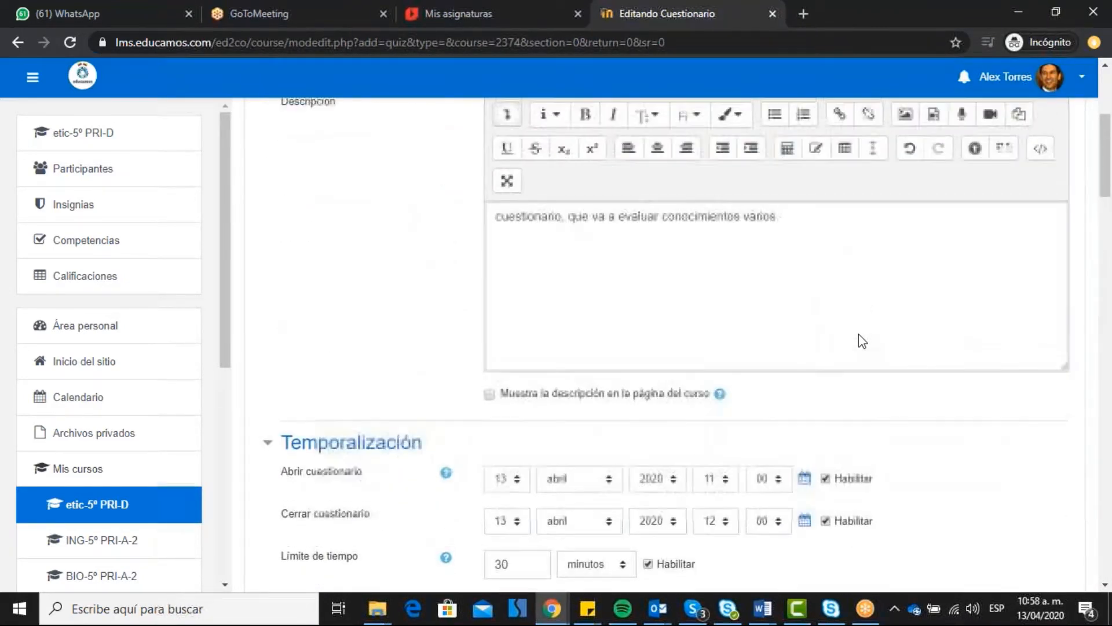
pyautogui.scroll(-3, 718, 377)
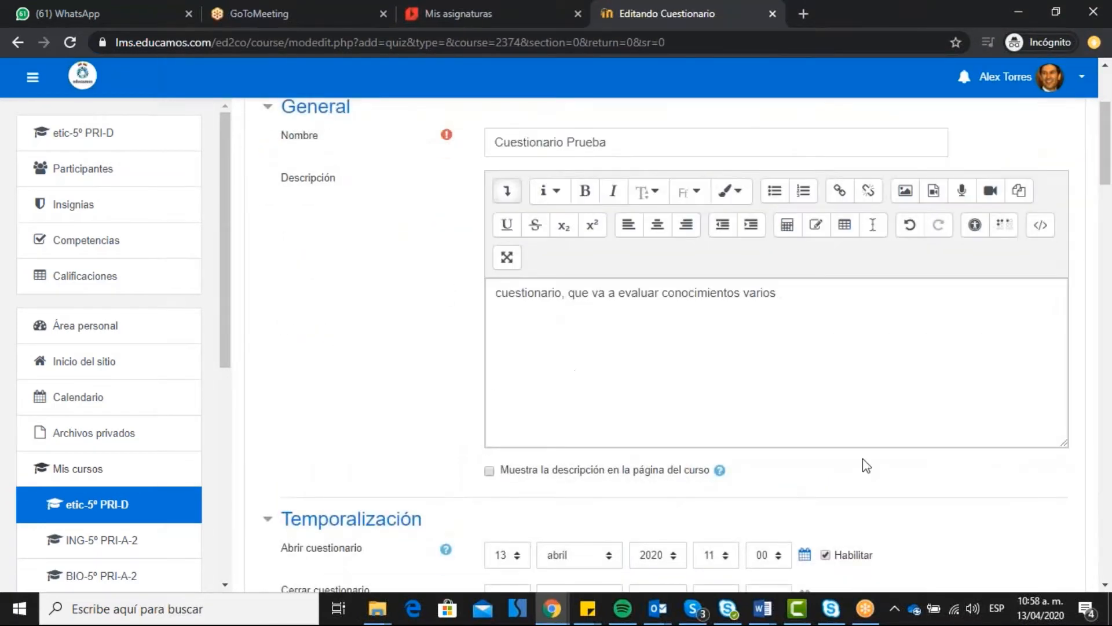
pyautogui.scroll(-4, 728, 353)
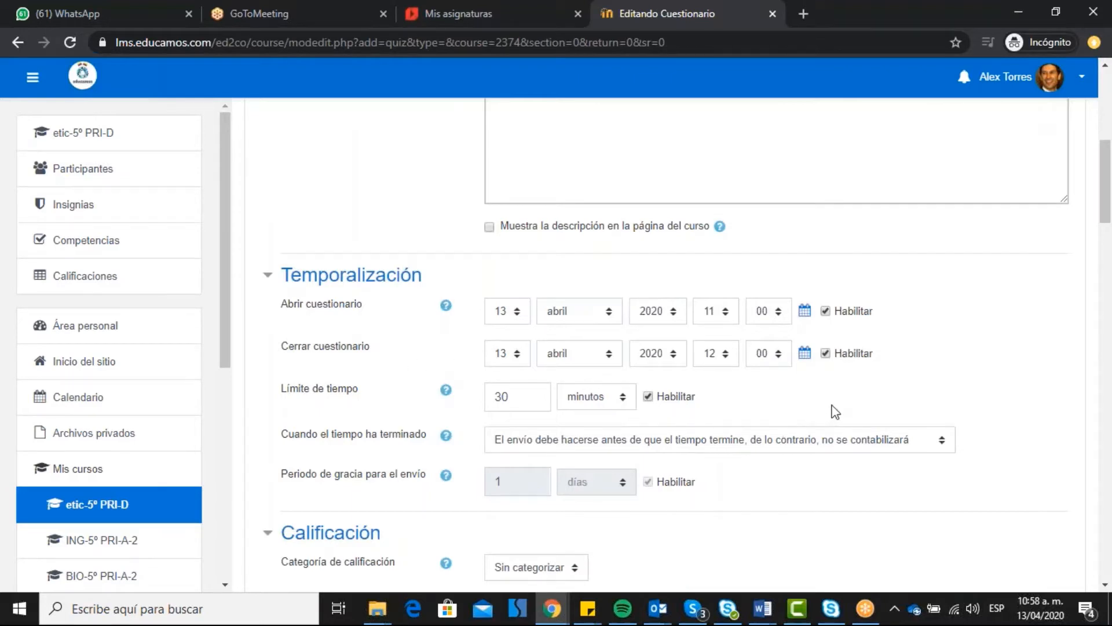
pyautogui.scroll(-3, 835, 406)
pyautogui.scroll(-1, 822, 363)
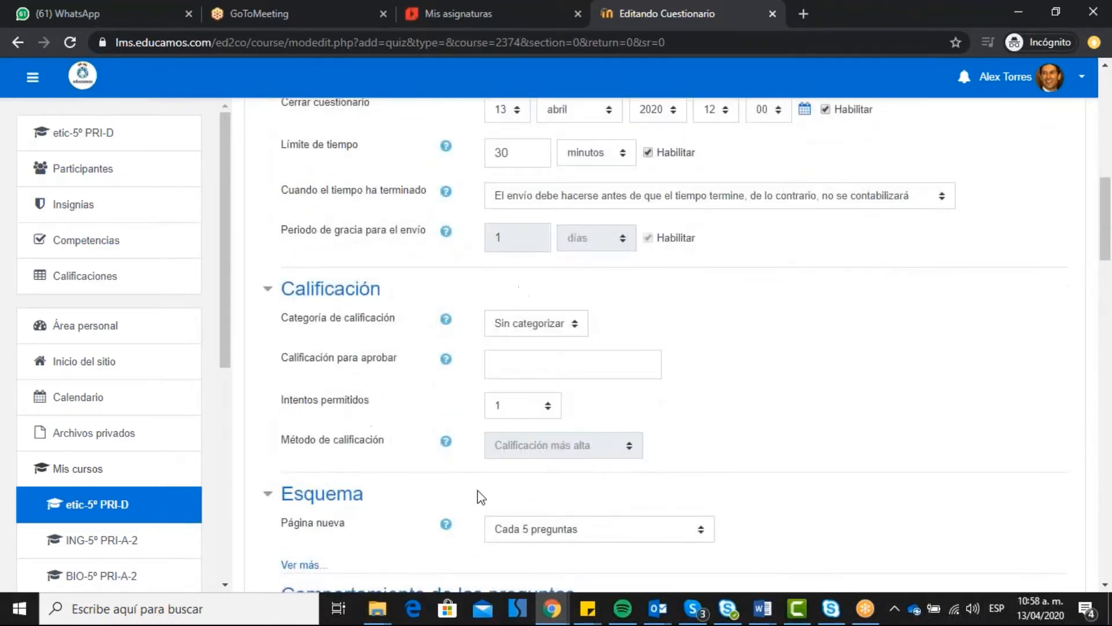
pyautogui.scroll(-3, 779, 342)
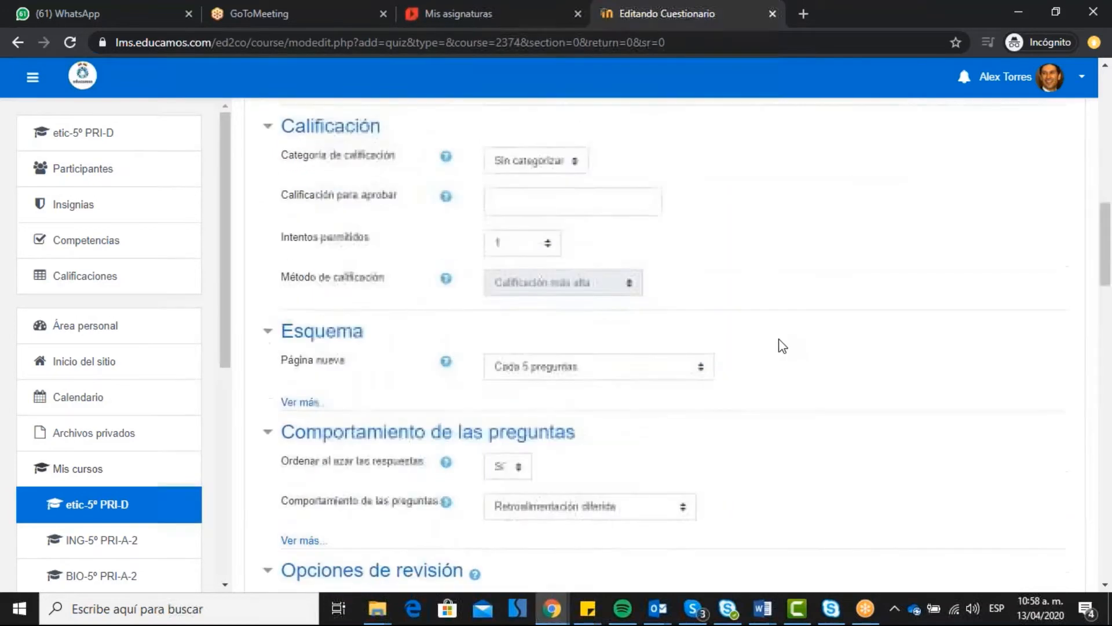
pyautogui.scroll(-10, 790, 342)
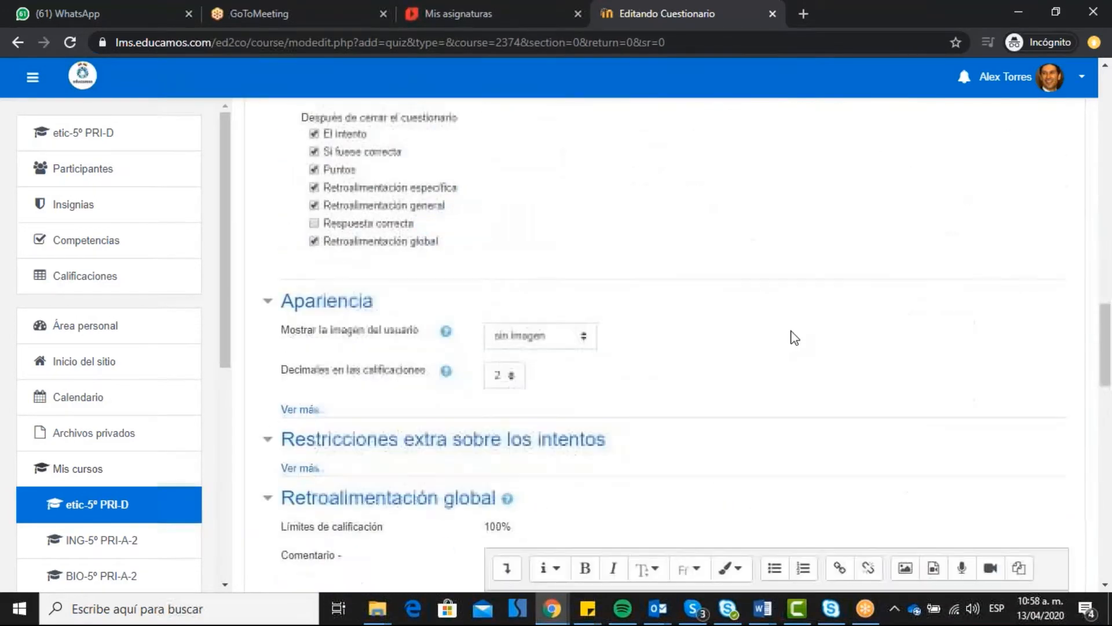
pyautogui.scroll(-15, 794, 339)
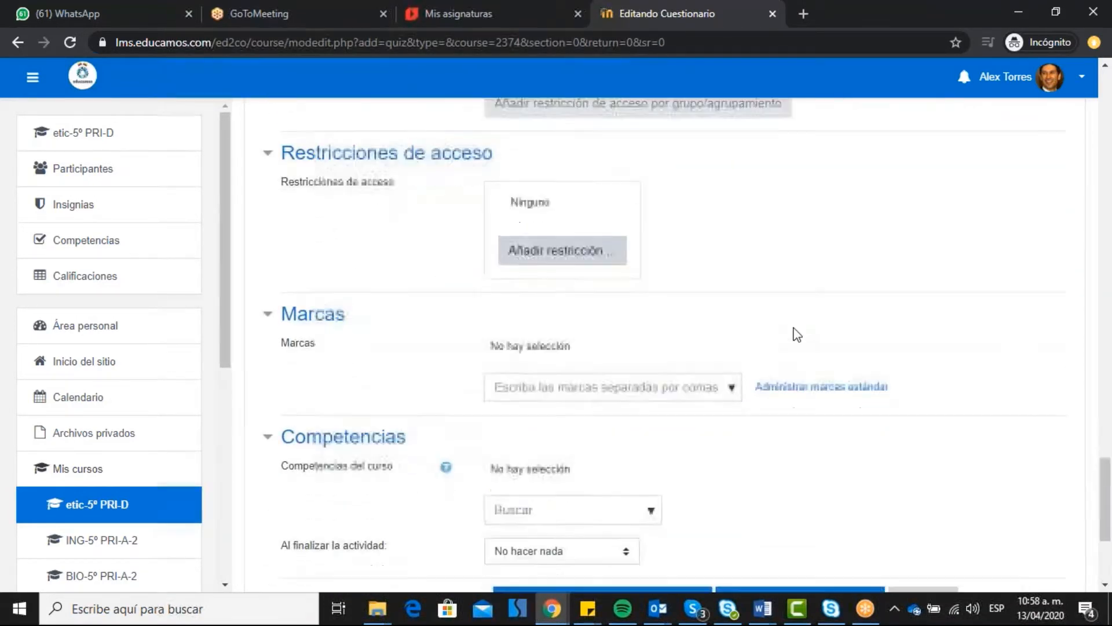
pyautogui.scroll(-4, 797, 335)
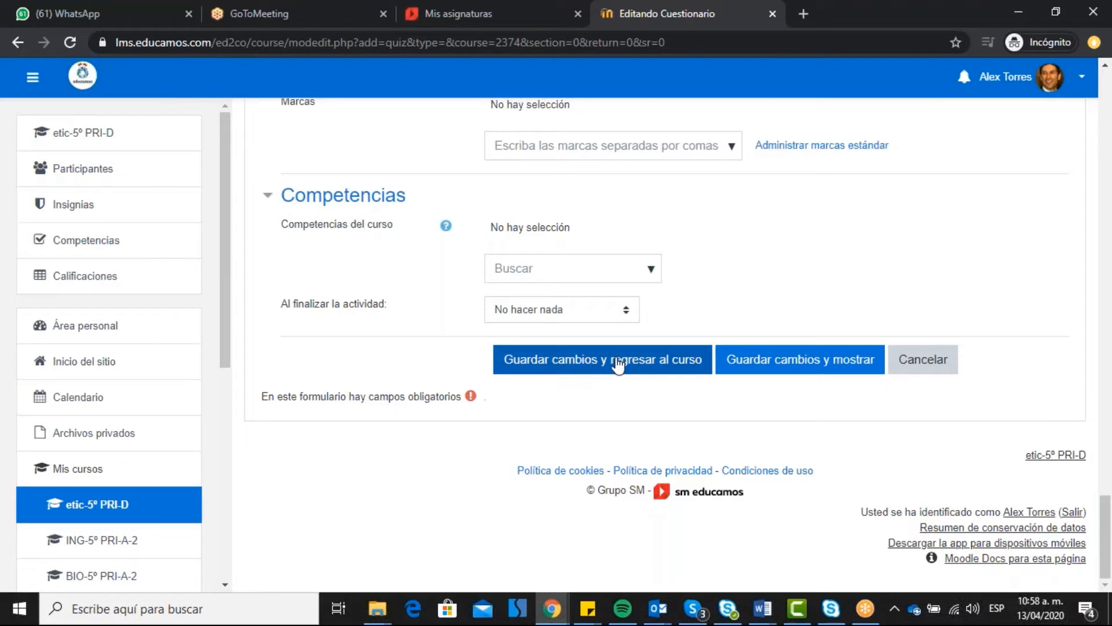
# - Save the quiz, return to the course, and open Cuestionario Prueba from the general section above PERIODO 1
pyautogui.click(655, 375)
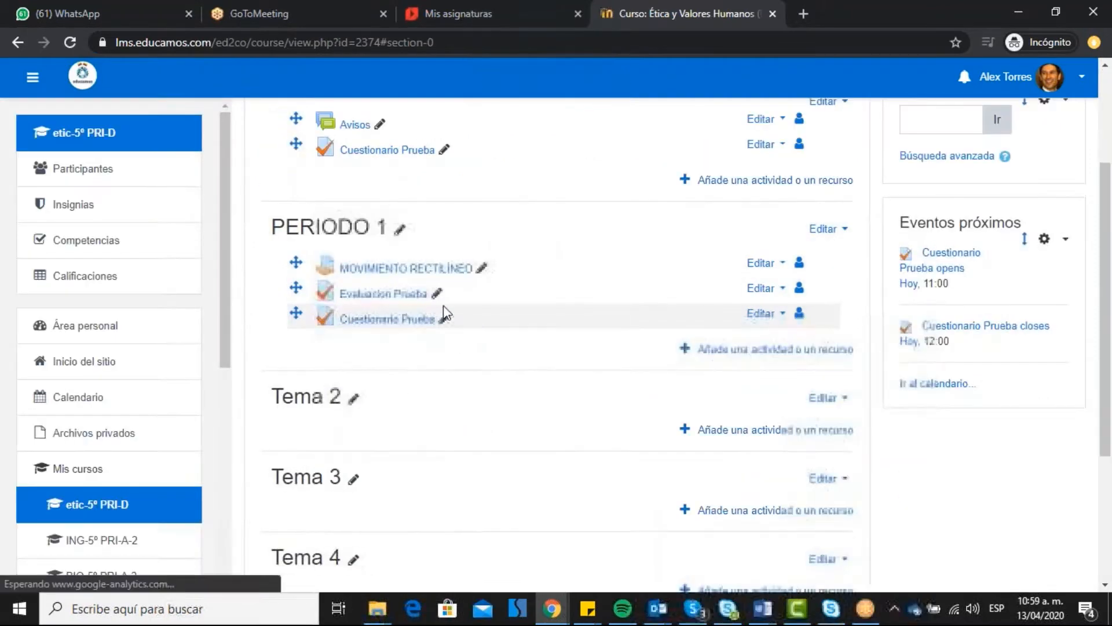
pyautogui.scroll(3, 492, 248)
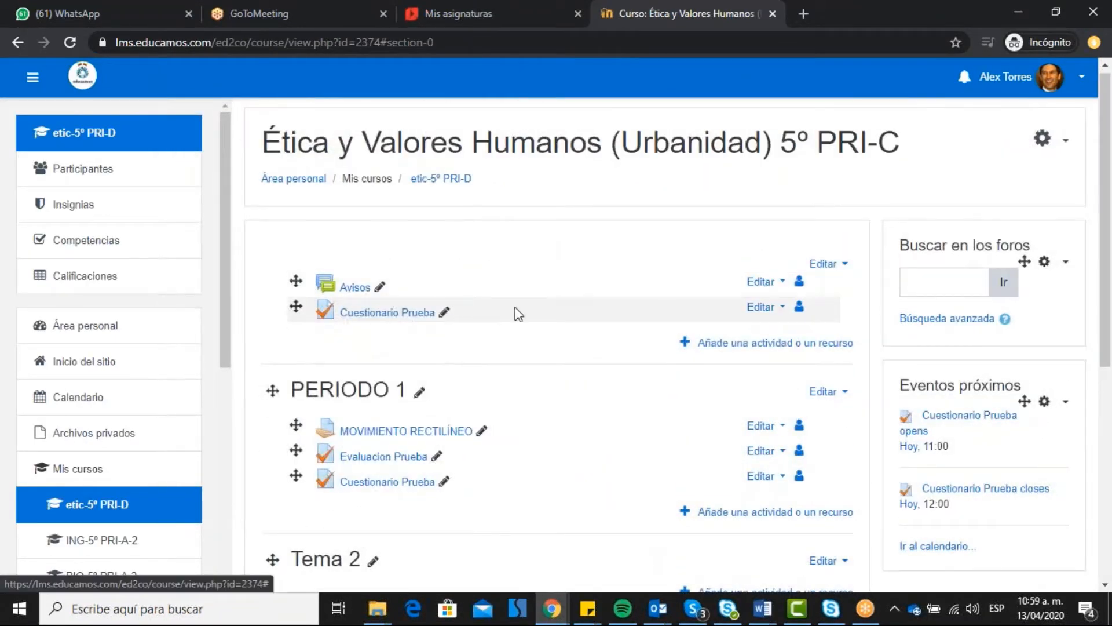
pyautogui.click(387, 315)
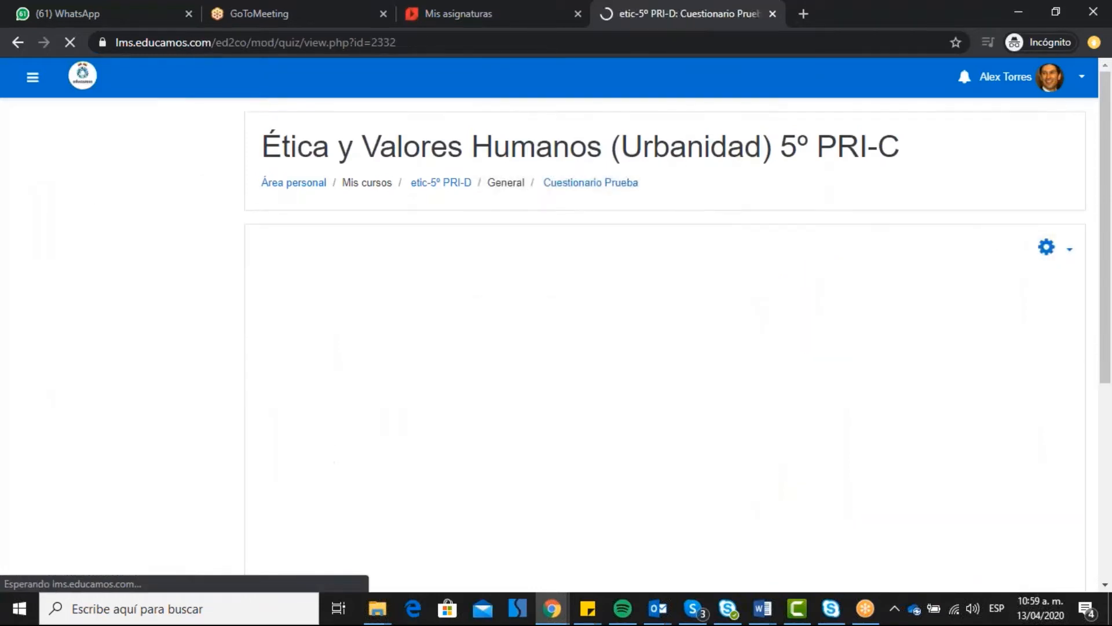
pyautogui.scroll(-1, 823, 272)
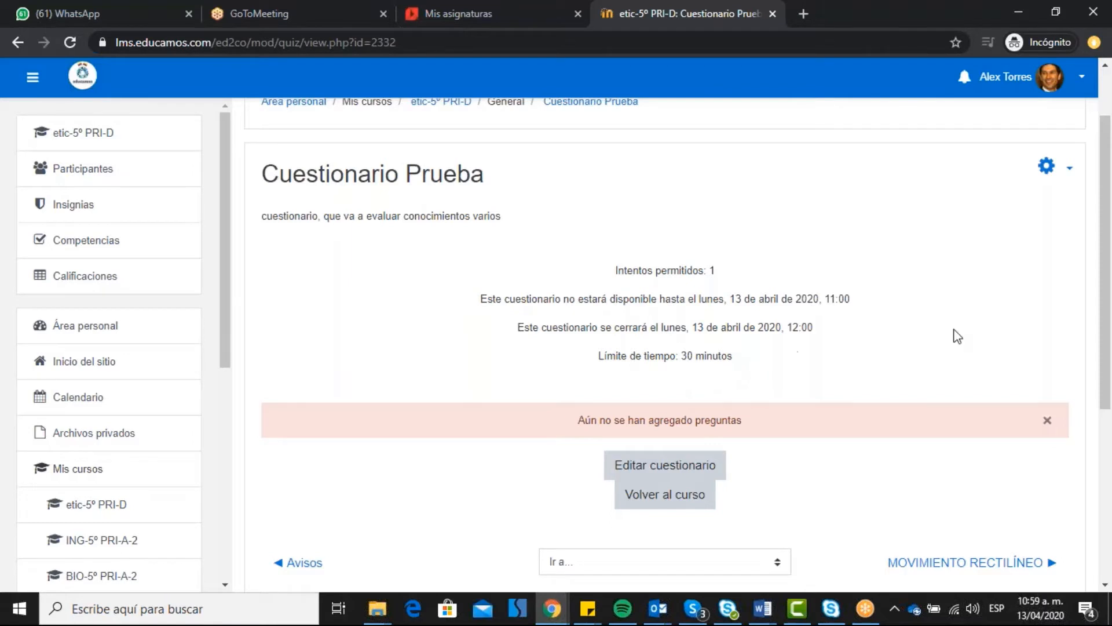
# - Open the question editor of Cuestionario Prueba and check its Calificación máxima field
pyautogui.scroll(-2, 955, 334)
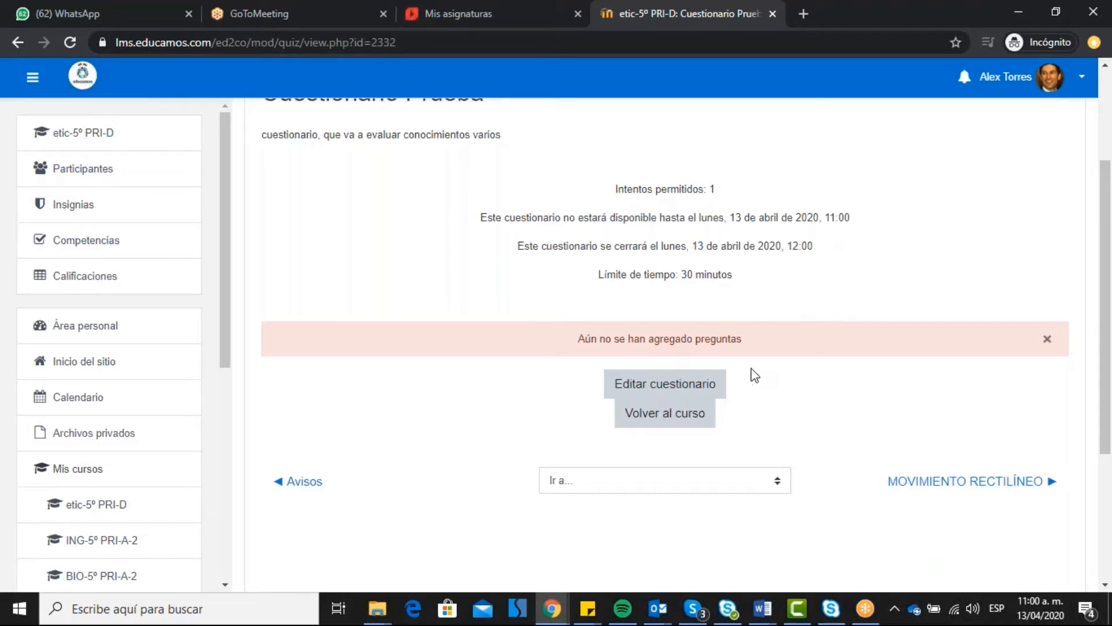
pyautogui.click(679, 394)
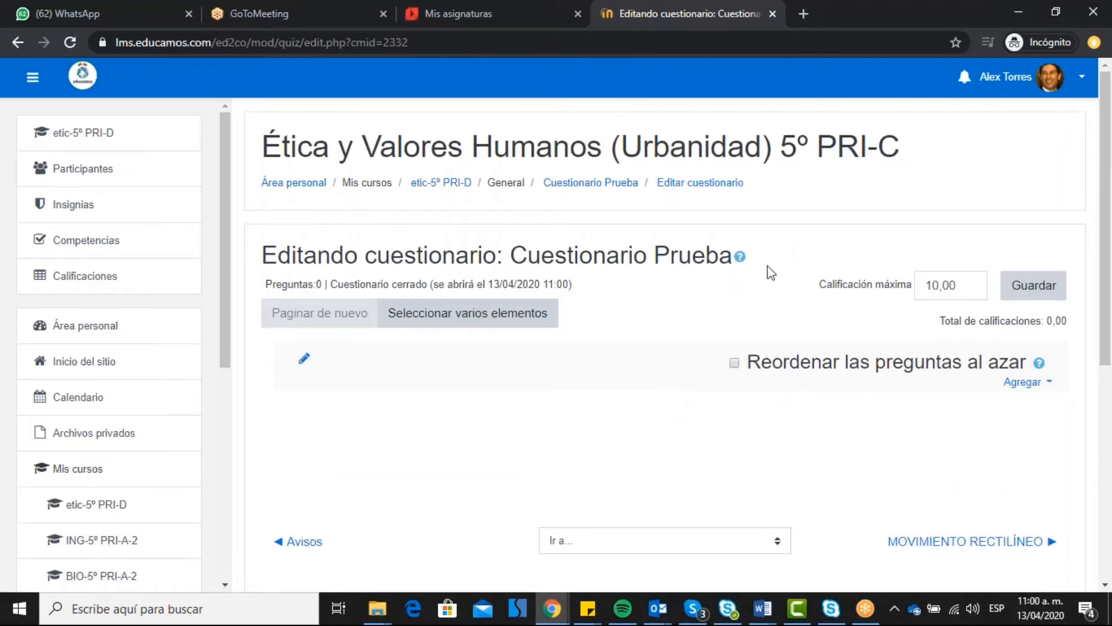
pyautogui.moveTo(1108, 274); pyautogui.dragTo(1109, 324)
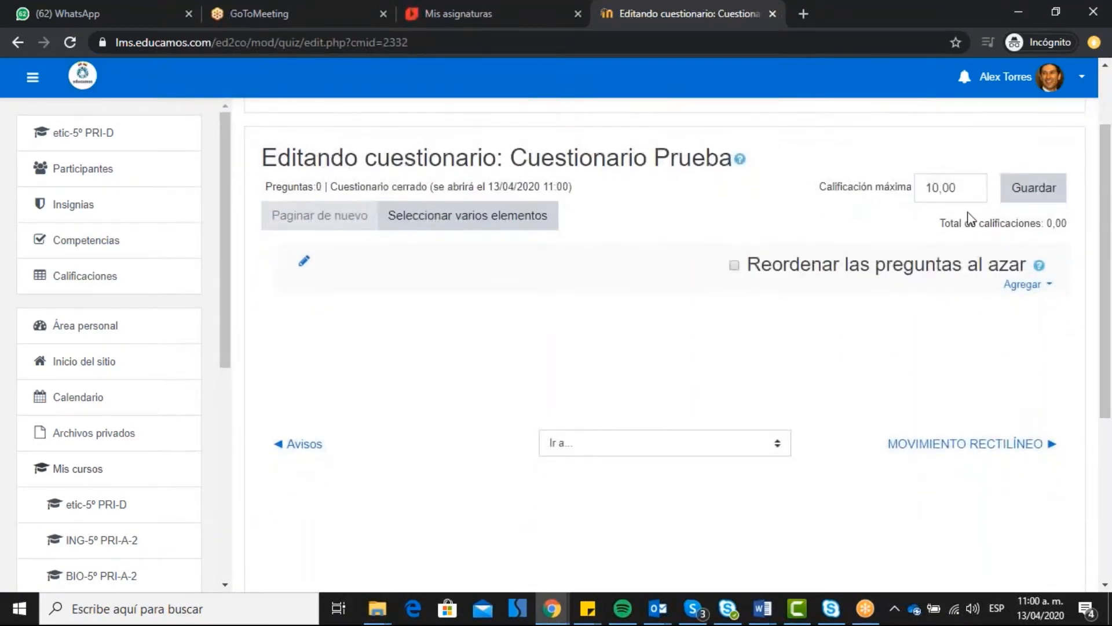
pyautogui.click(924, 188)
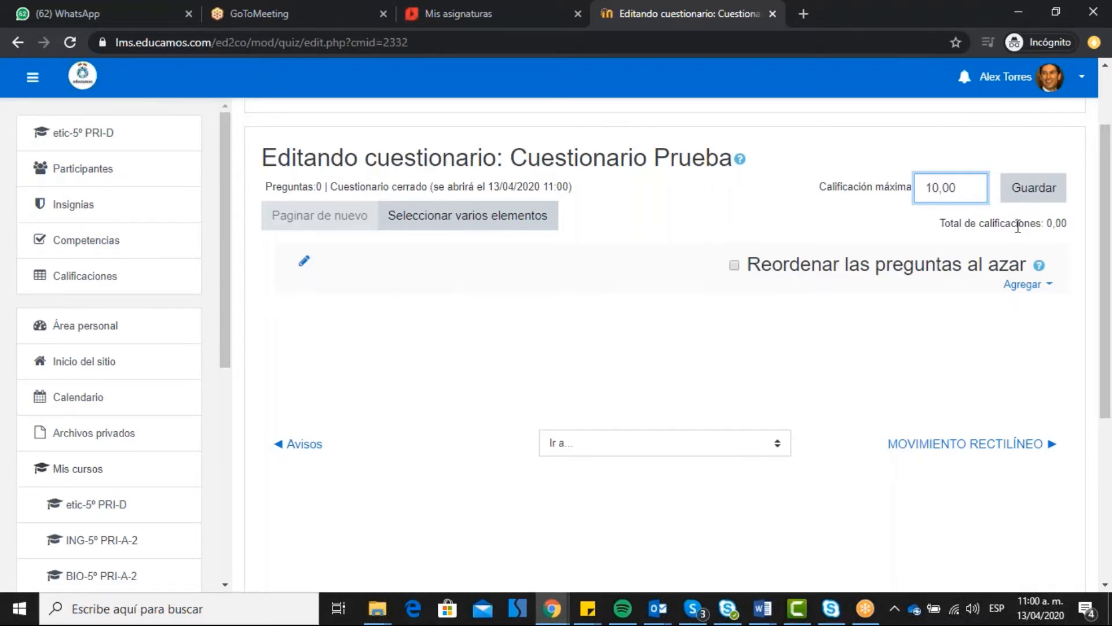
# - Add a new question of type Opción múltiple to Cuestionario Prueba, after looking through the available question types
pyautogui.click(1029, 290)
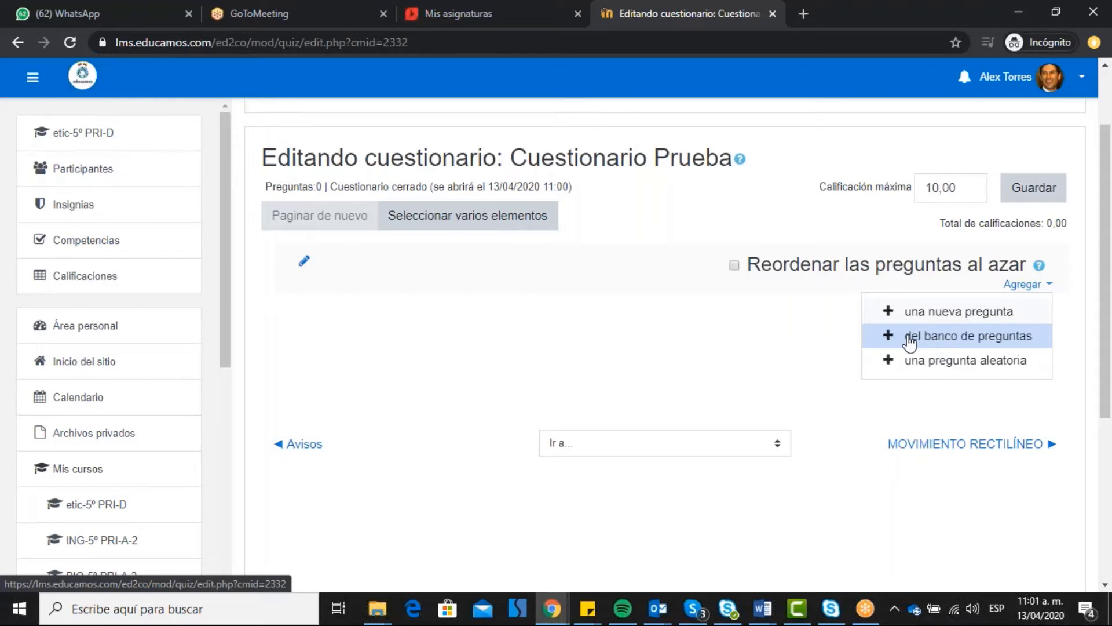
pyautogui.click(939, 316)
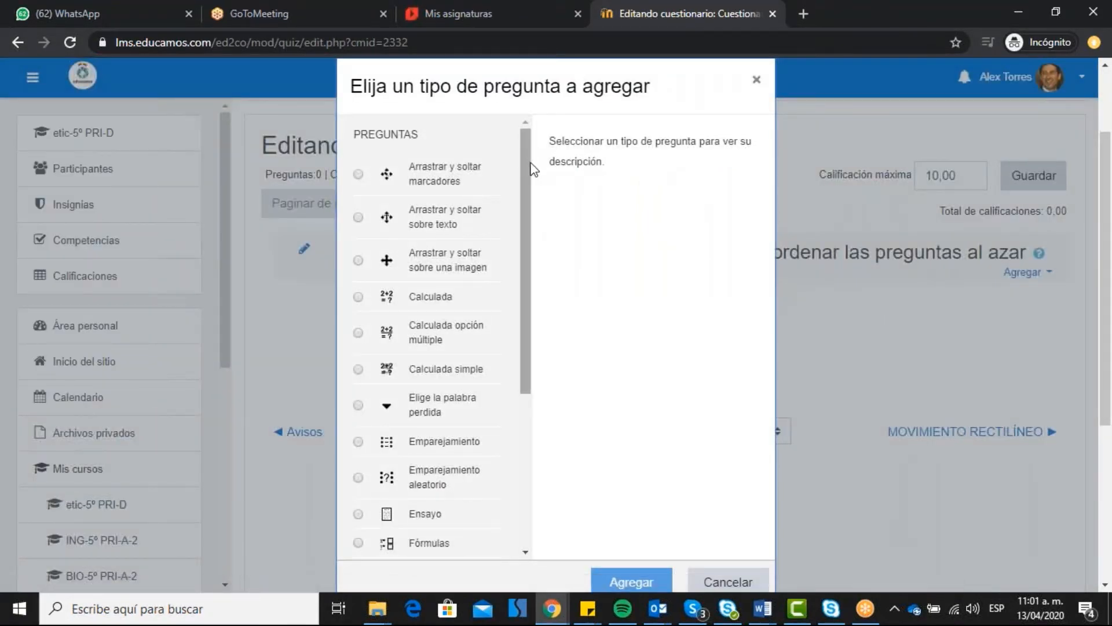
pyautogui.moveTo(529, 163)
pyautogui.mouseDown()
pyautogui.moveTo(532, 175)
pyautogui.moveTo(533, 156)
pyautogui.mouseUp()
pyautogui.moveTo(534, 187); pyautogui.dragTo(515, 332)
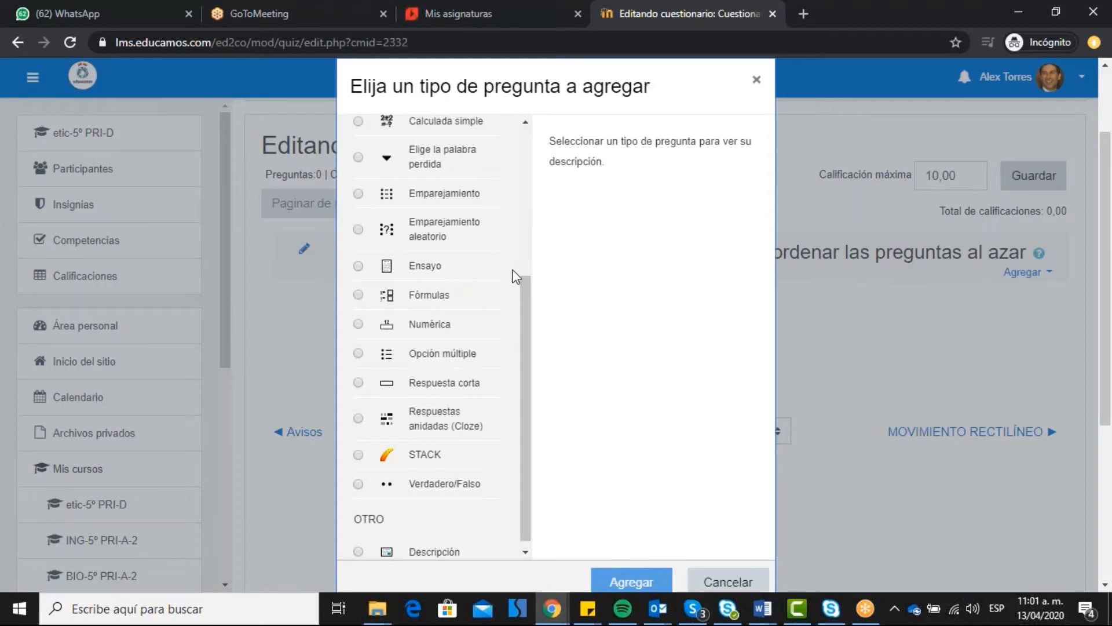
pyautogui.moveTo(524, 289); pyautogui.dragTo(523, 311)
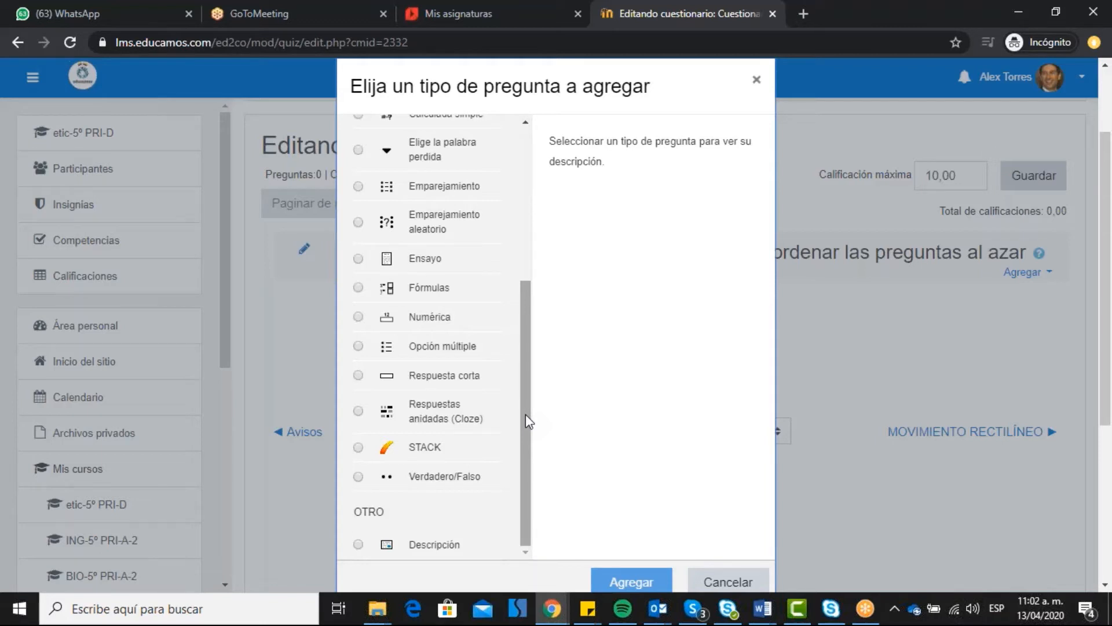
pyautogui.click(358, 346)
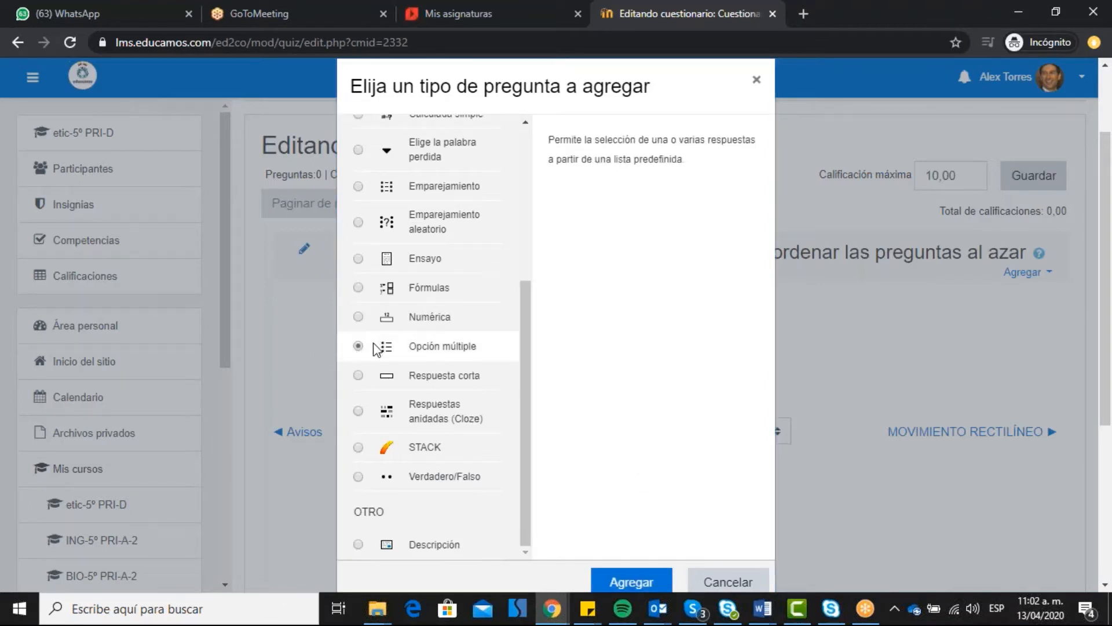
pyautogui.click(655, 581)
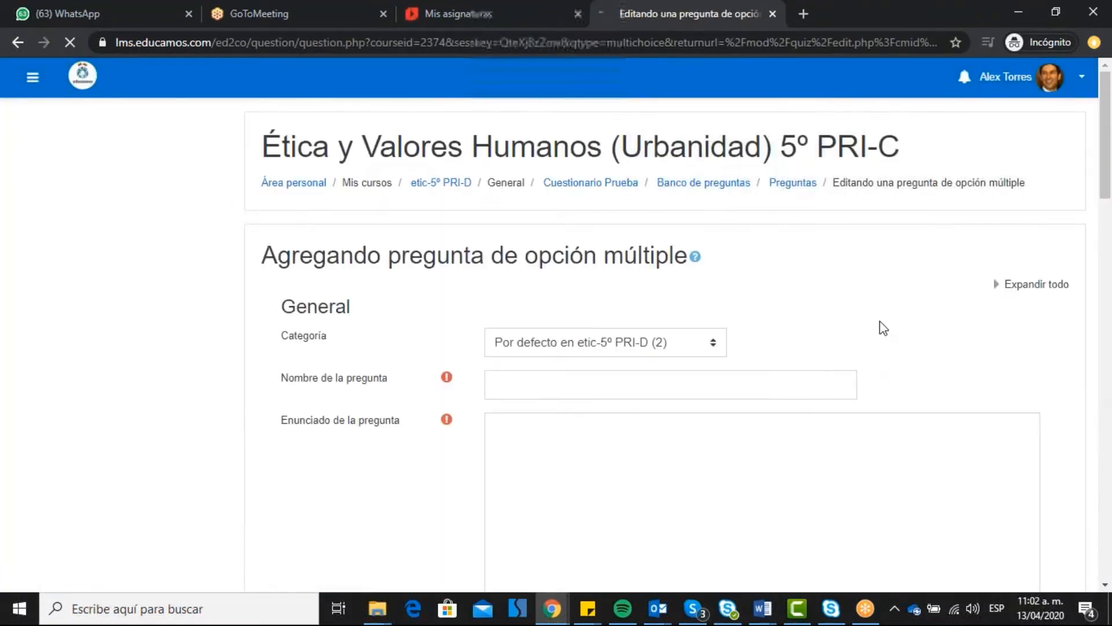
# - Name the new multiple-choice question Seres vivos
pyautogui.moveTo(1107, 152); pyautogui.dragTo(1107, 172)
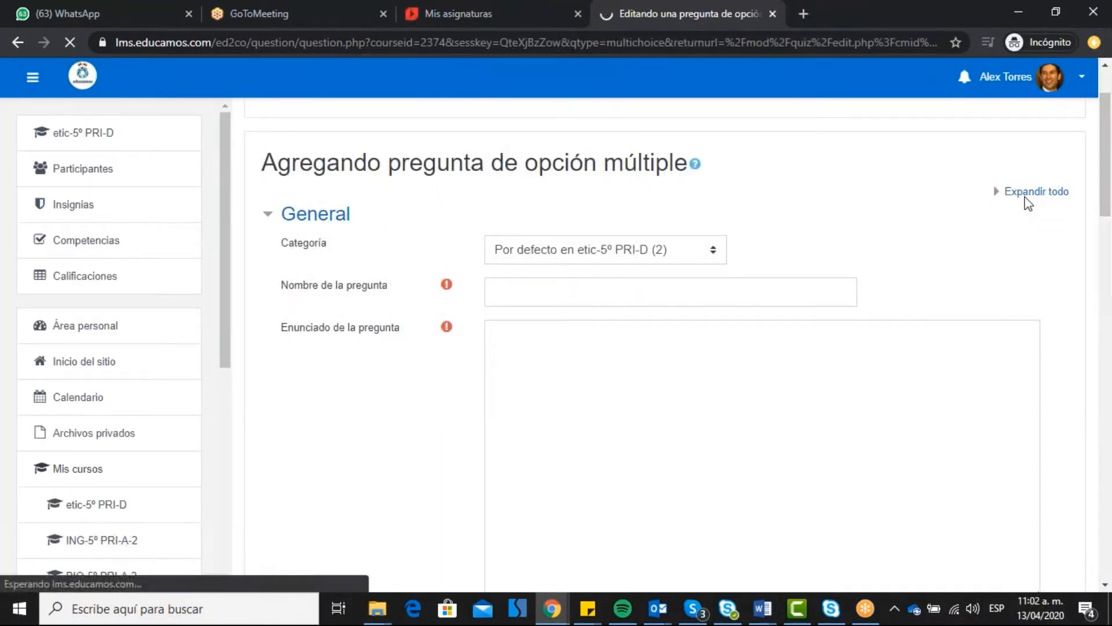
pyautogui.click(763, 297)
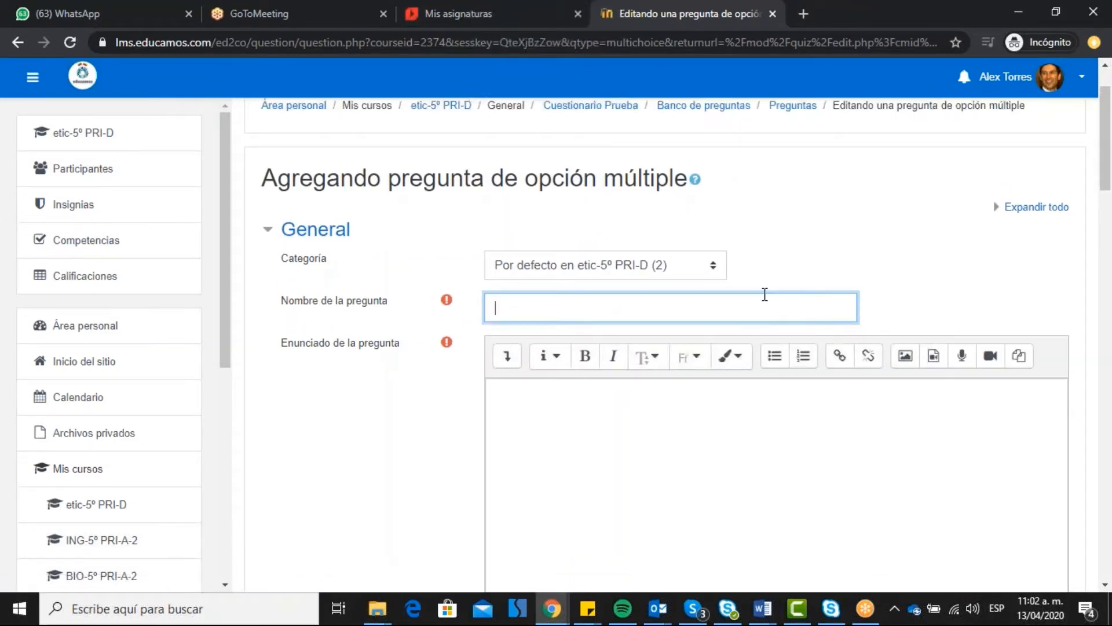
pyautogui.write('Seres vivos')
# - Write the question statement "Cuales son los tipos de nutrición que tiene los seres vivos?", correcting the spelling of nutrición
pyautogui.click(648, 408)
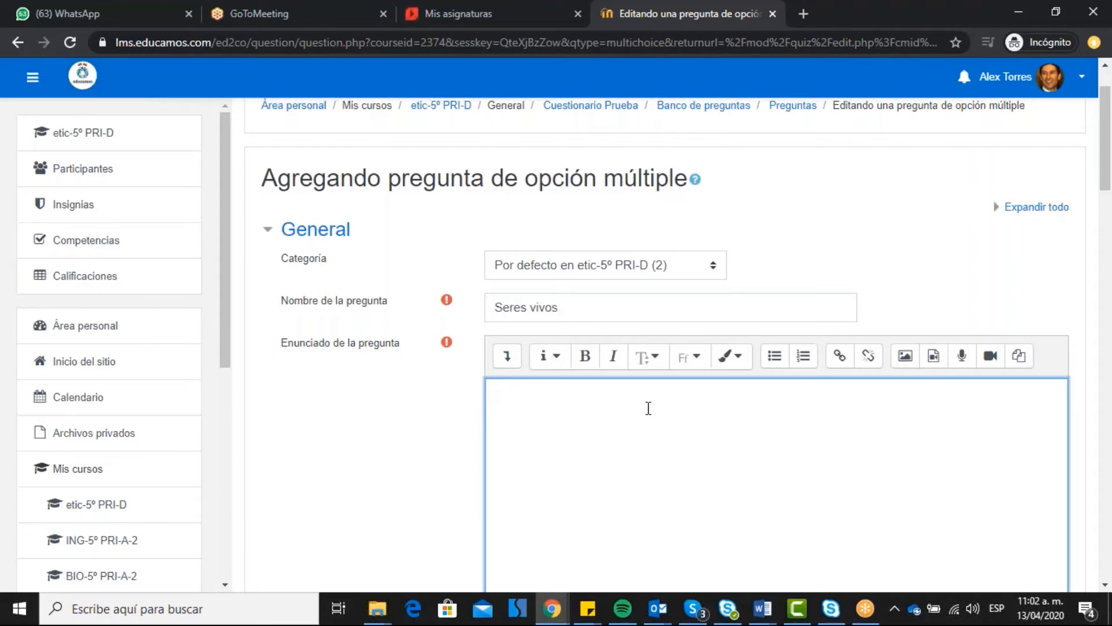
pyautogui.write('cuales')
pyautogui.press('BackSpace')
pyautogui.press('BackSpace')
pyautogui.press('BackSpace')
pyautogui.press('BackSpace')
pyautogui.press('BackSpace')
pyautogui.press('BackSpace')
pyautogui.press('BackSpace')
pyautogui.write('Cuales son los tipos d')
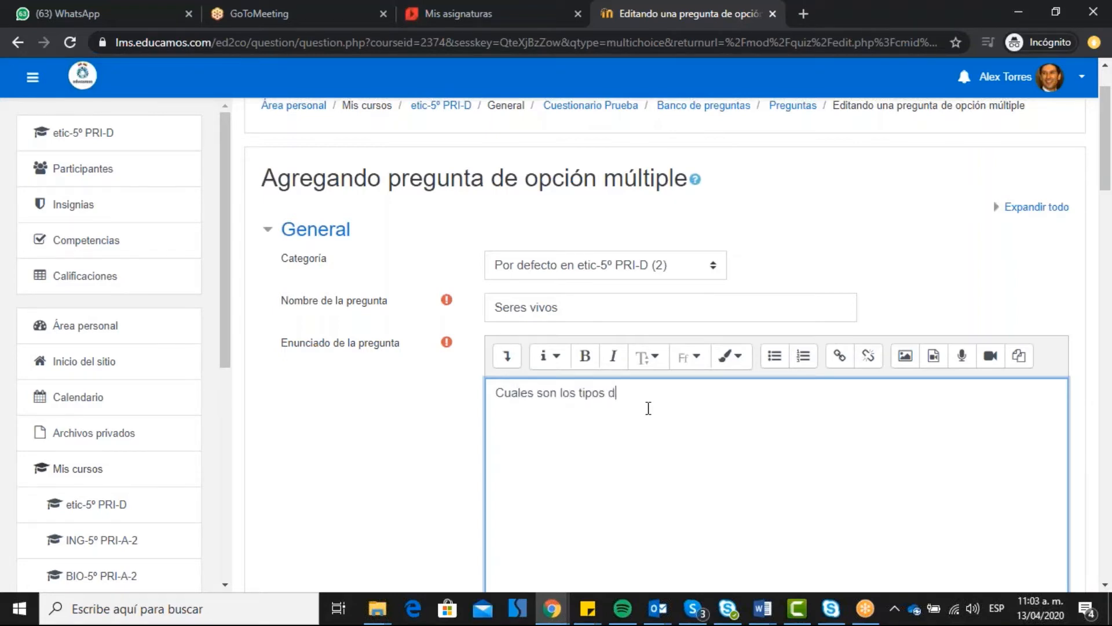
pyautogui.write('e nutricion')
pyautogui.rightClick(637, 395)
pyautogui.click(718, 181)
pyautogui.write('que tiene los seres vivos')
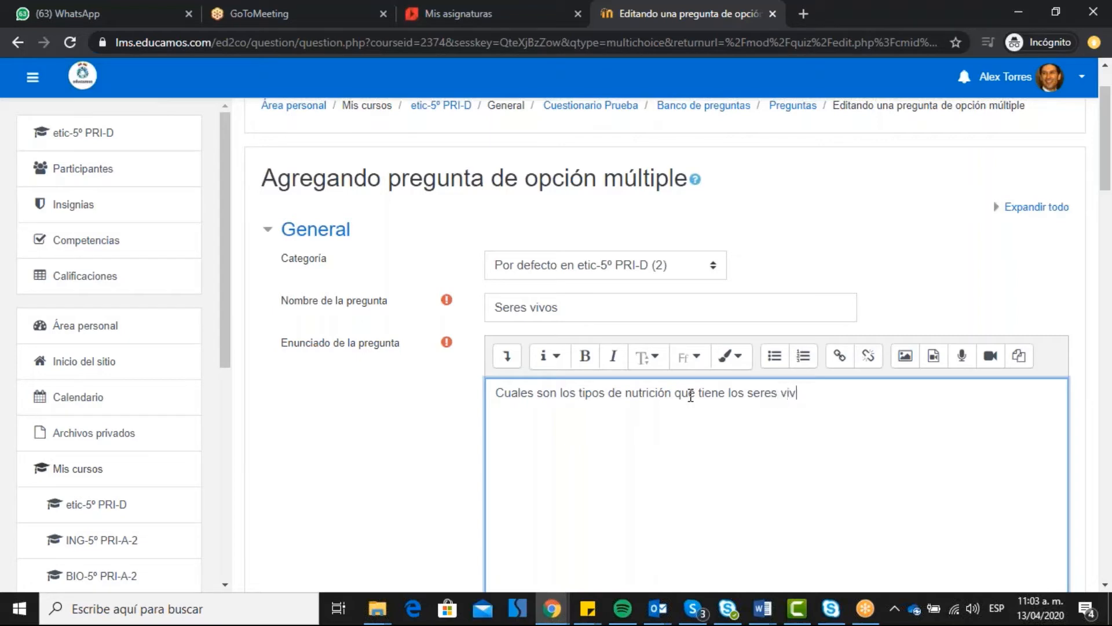
pyautogui.write('?')
# - Rename the question as "Nutrición en los Seres Vivos", correcting the spelling of Nutrición
pyautogui.scroll(-2, 677, 354)
pyautogui.scroll(-2, 676, 348)
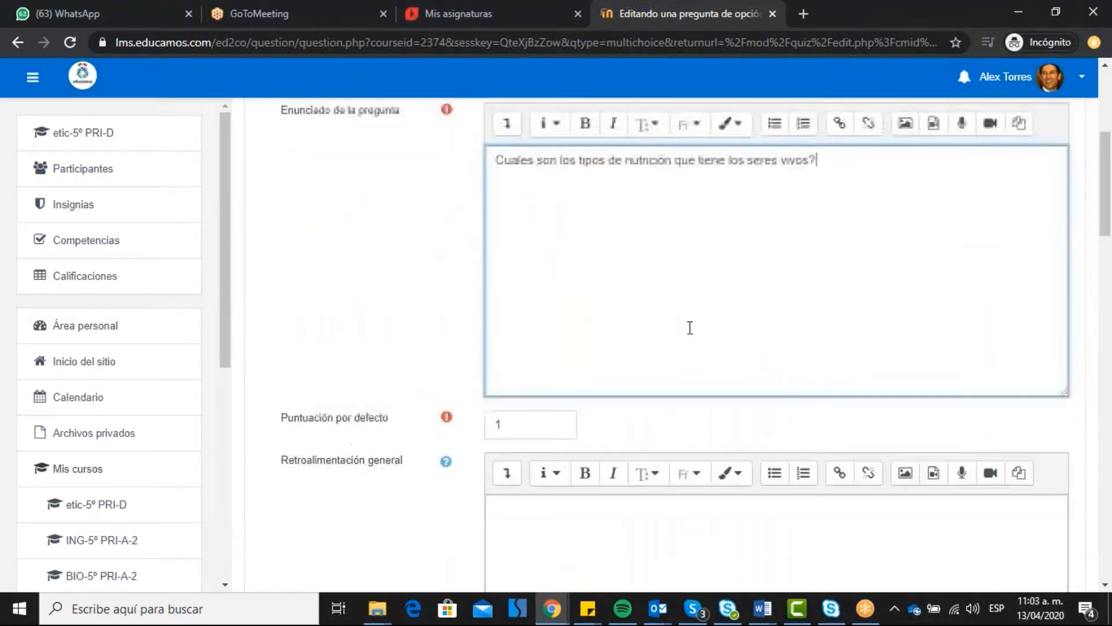
pyautogui.scroll(1, 688, 325)
pyautogui.click(596, 141)
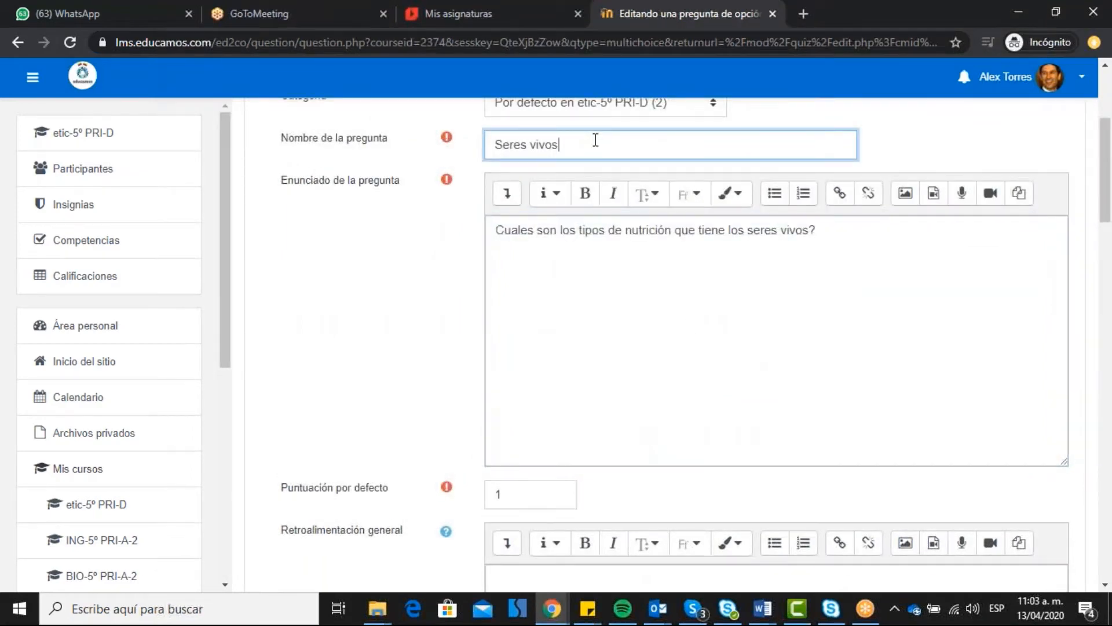
pyautogui.press('BackSpace')
pyautogui.press('BackSpace')
pyautogui.press('BackSpace')
pyautogui.press('BackSpace')
pyautogui.press('BackSpace')
pyautogui.press('BackSpace')
pyautogui.press('BackSpace')
pyautogui.press('BackSpace')
pyautogui.press('BackSpace')
pyautogui.press('BackSpace')
pyautogui.press('BackSpace')
pyautogui.write('Nutricion en los ser')
pyautogui.press('BackSpace')
pyautogui.press('BackSpace')
pyautogui.press('BackSpace')
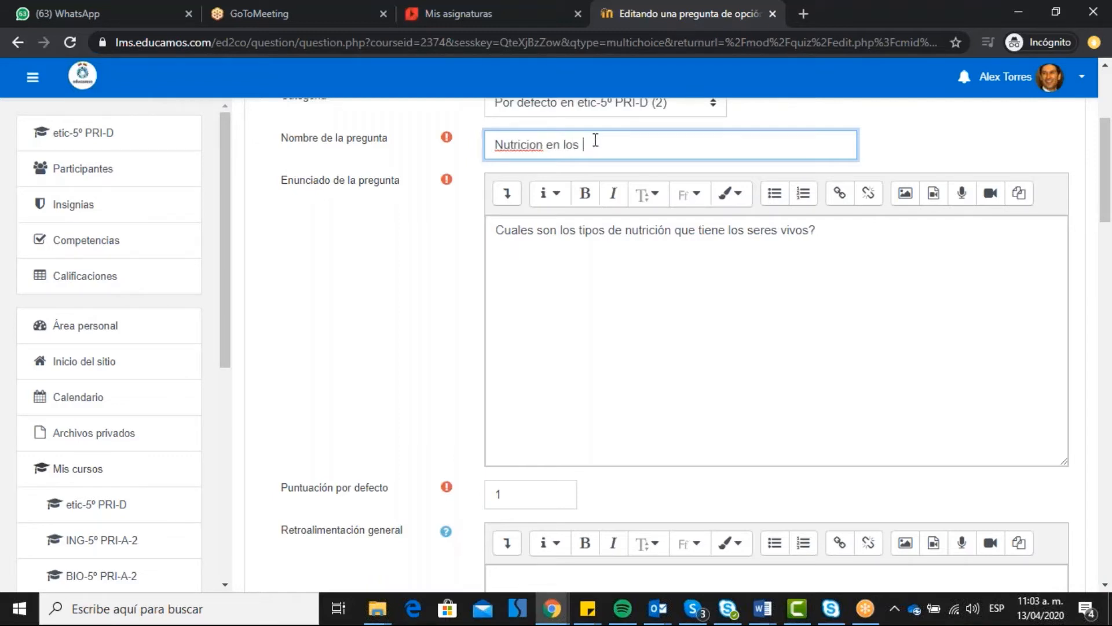
pyautogui.write('Seres v')
pyautogui.press('BackSpace')
pyautogui.write('V')
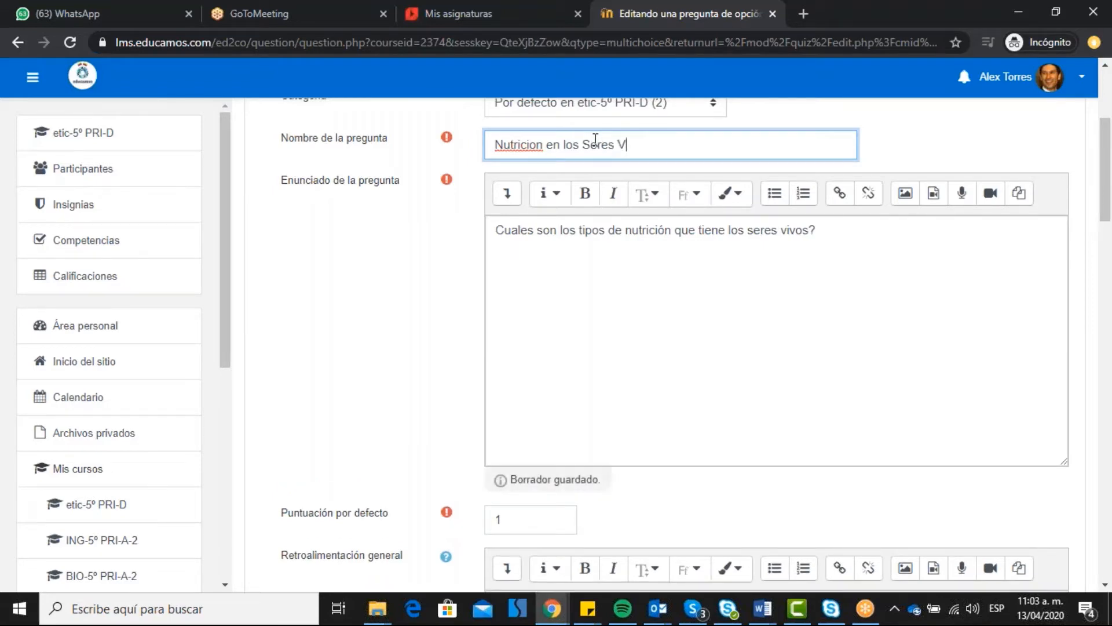
pyautogui.write('ivos')
pyautogui.rightClick(519, 145)
pyautogui.click(550, 153)
# - Check the question statement and the Puntuación por defecto field
pyautogui.click(850, 237)
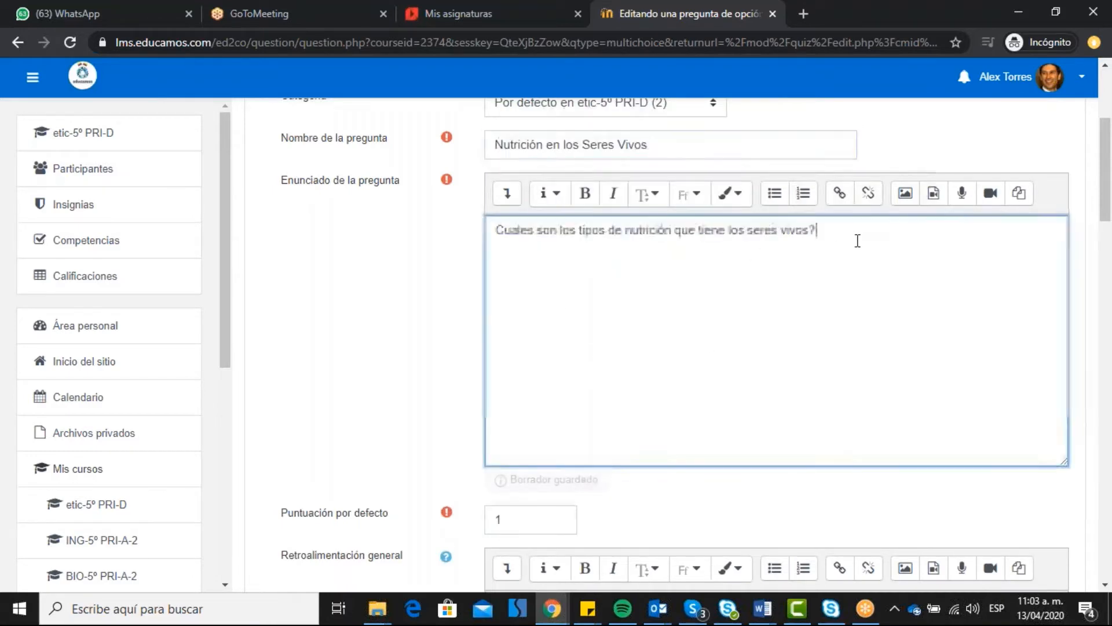
pyautogui.scroll(-2, 853, 240)
pyautogui.scroll(3, 853, 241)
pyautogui.scroll(-3, 841, 241)
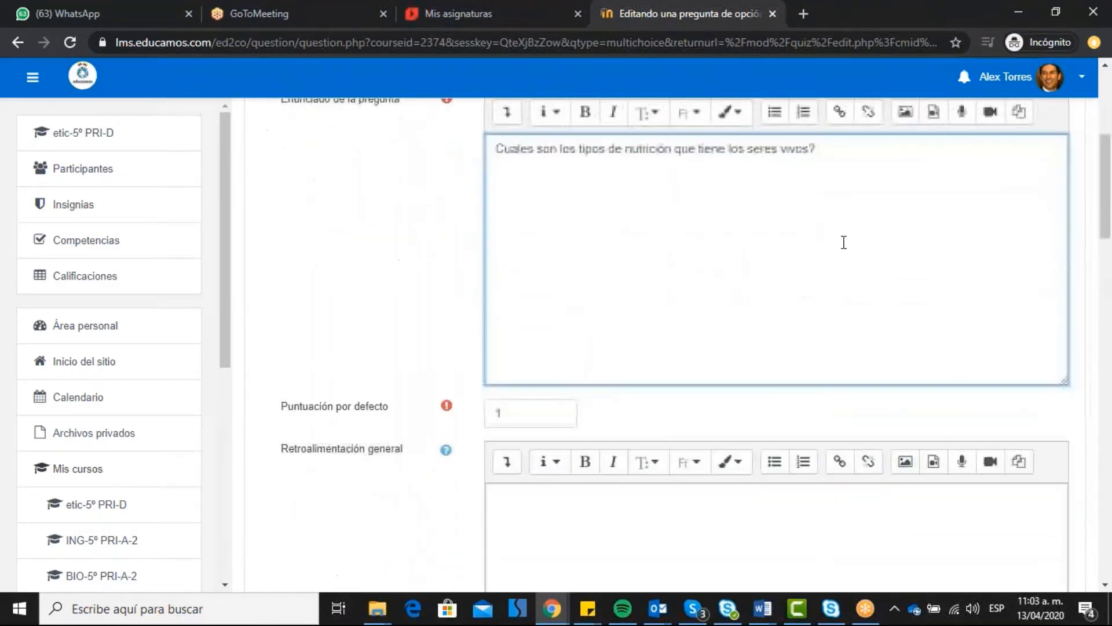
pyautogui.click(509, 414)
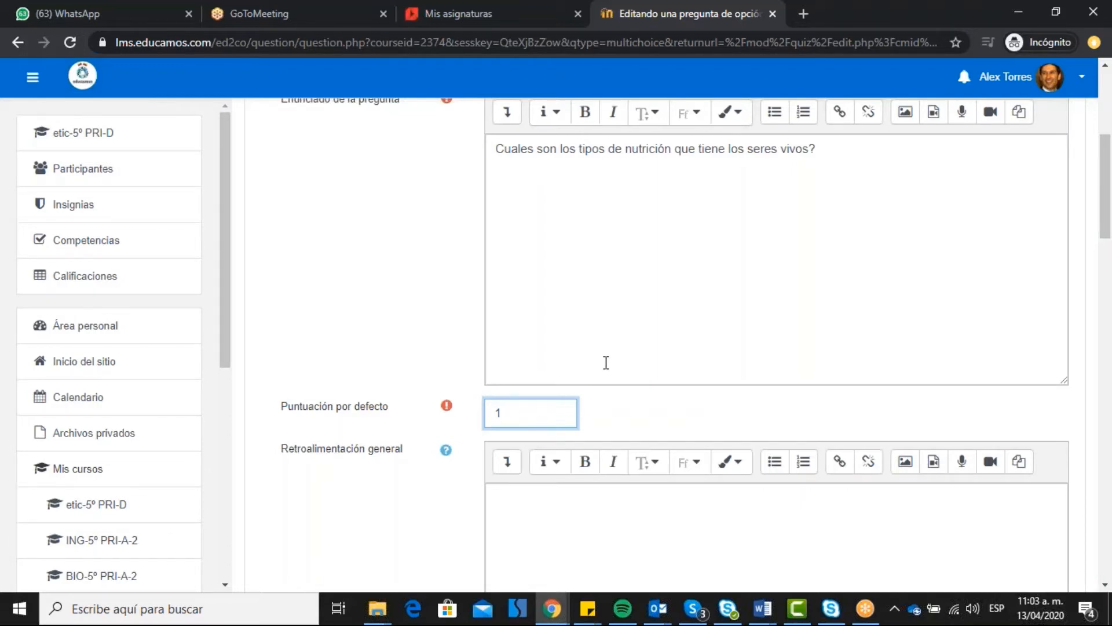
pyautogui.scroll(-2, 752, 365)
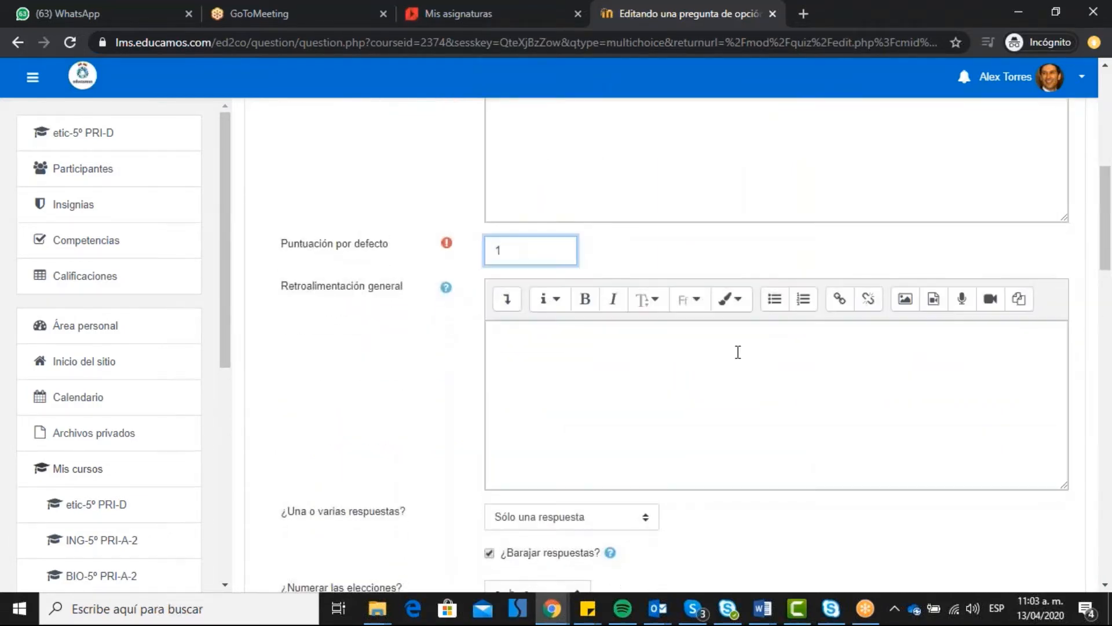
pyautogui.scroll(2, 883, 234)
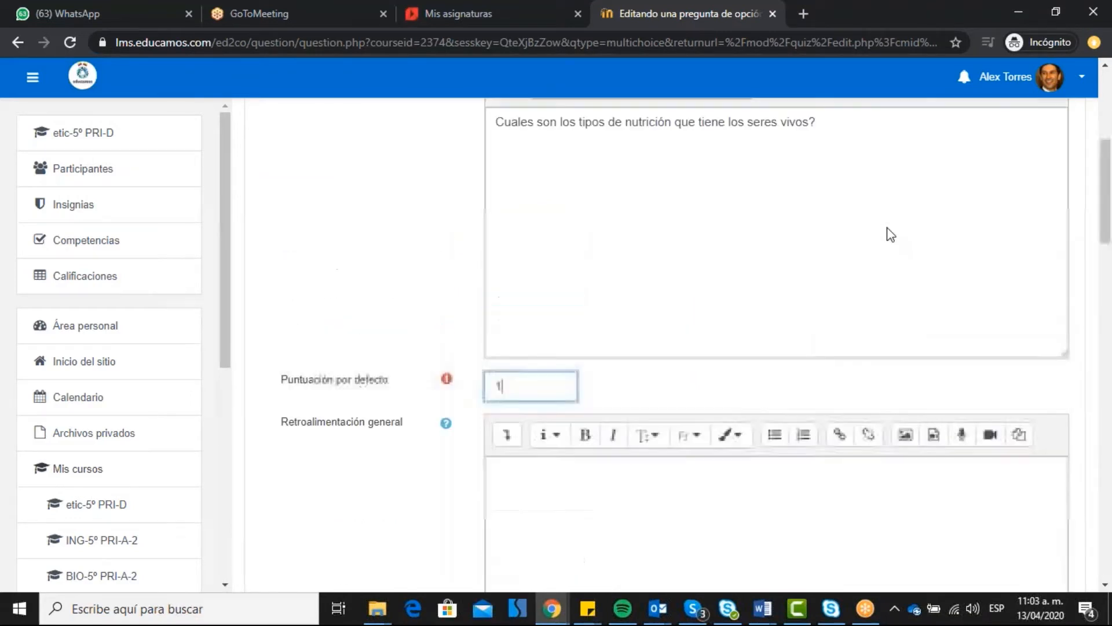
pyautogui.scroll(-2, 883, 234)
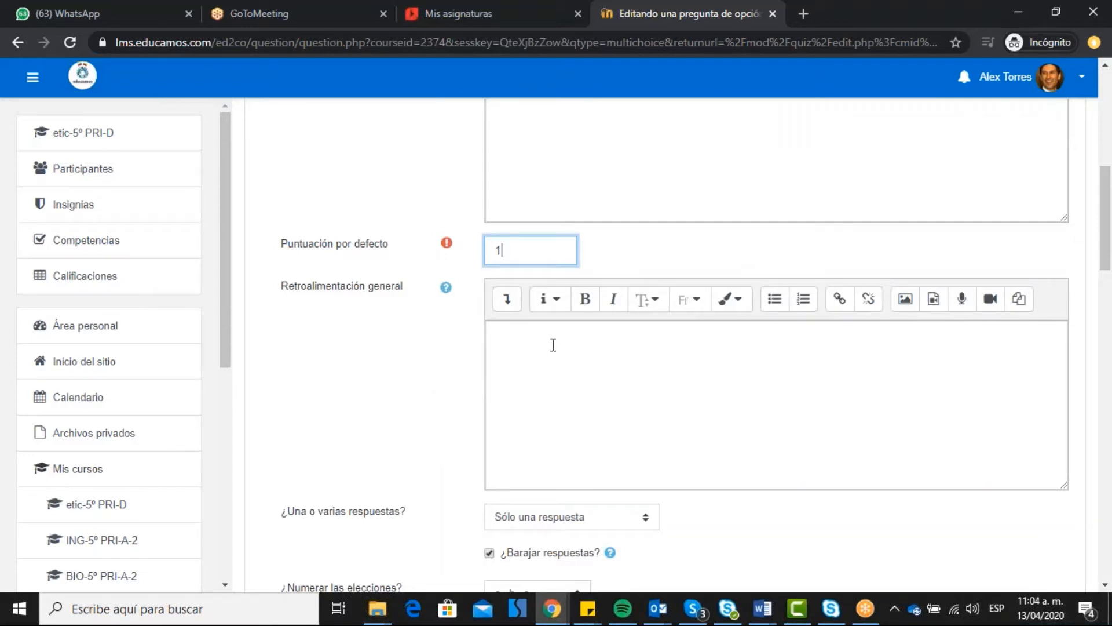
# - Examine the Retroalimentación general field alongside the question's name and statement
pyautogui.click(582, 360)
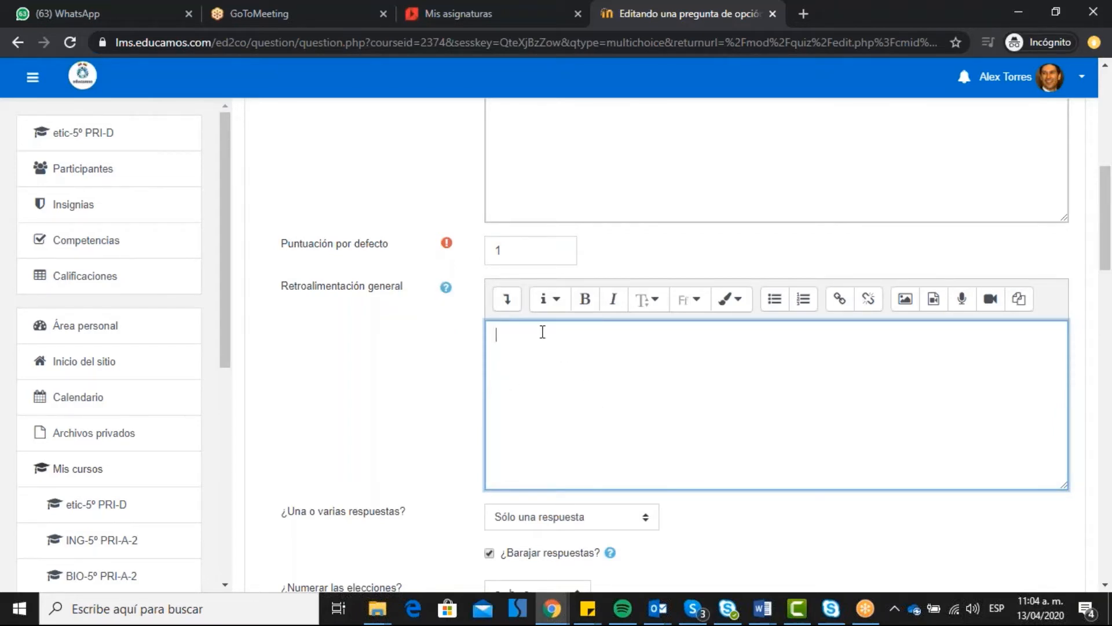
pyautogui.scroll(1, 537, 334)
pyautogui.scroll(3, 537, 336)
pyautogui.scroll(-5, 537, 336)
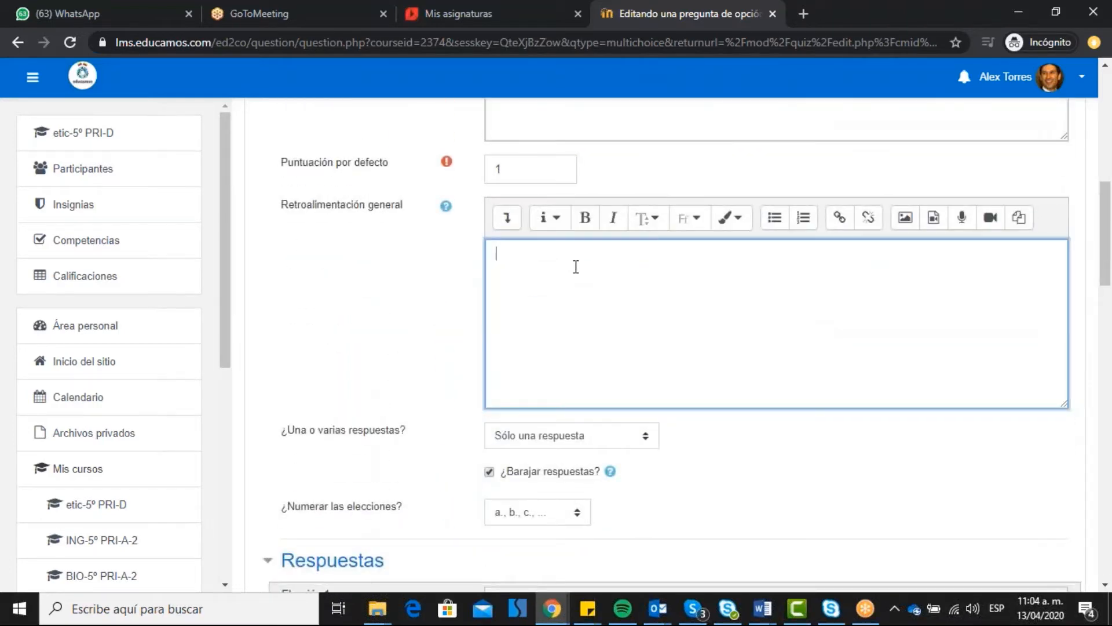
pyautogui.scroll(3, 577, 268)
pyautogui.scroll(5, 631, 489)
pyautogui.scroll(-3, 634, 470)
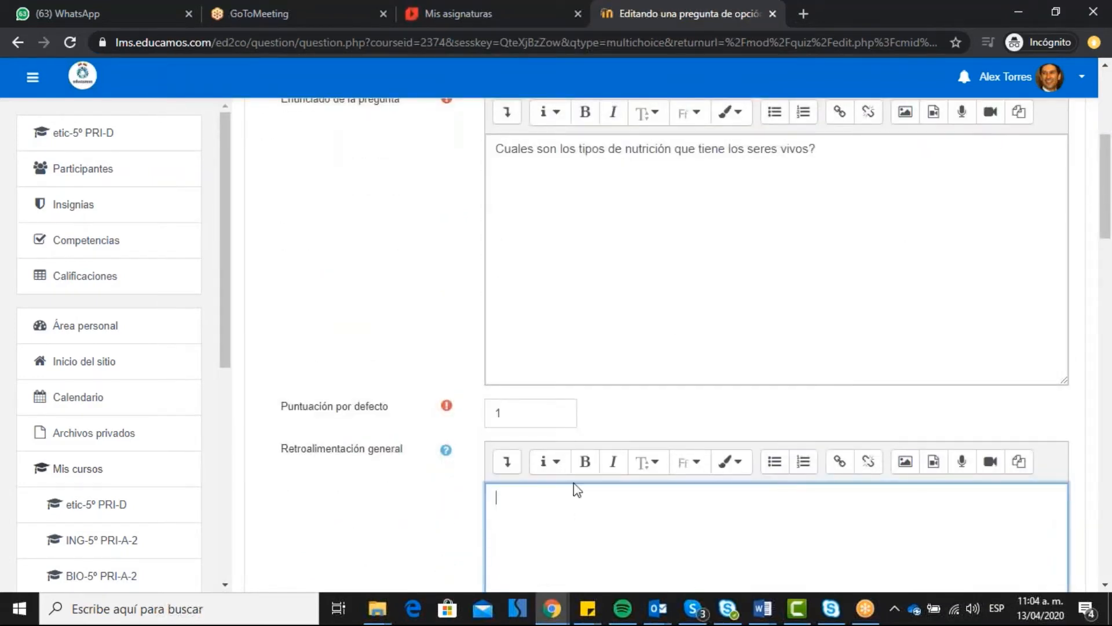
# - Allow Sólo una respuesta for the question and number its choices as A., B., C., ..
pyautogui.scroll(-7, 656, 487)
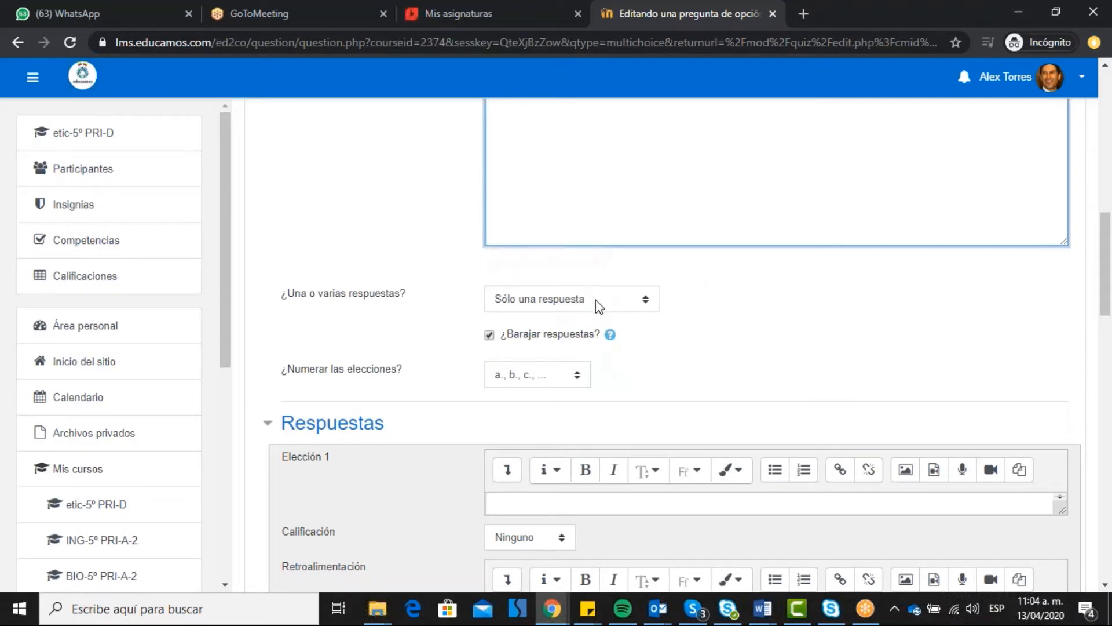
pyautogui.click(601, 283)
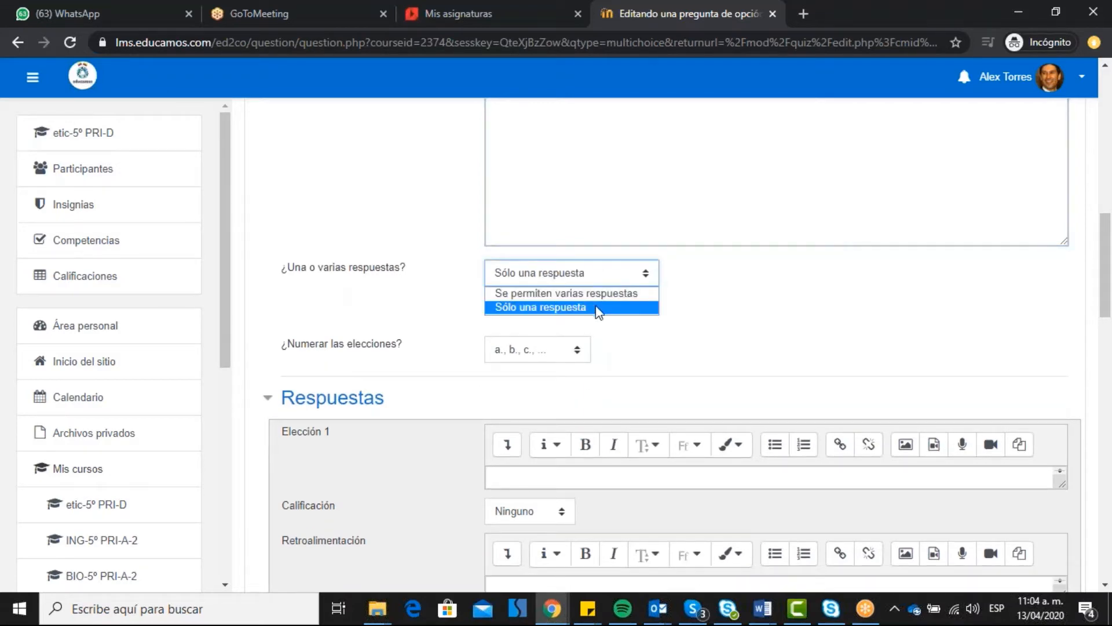
pyautogui.click(598, 310)
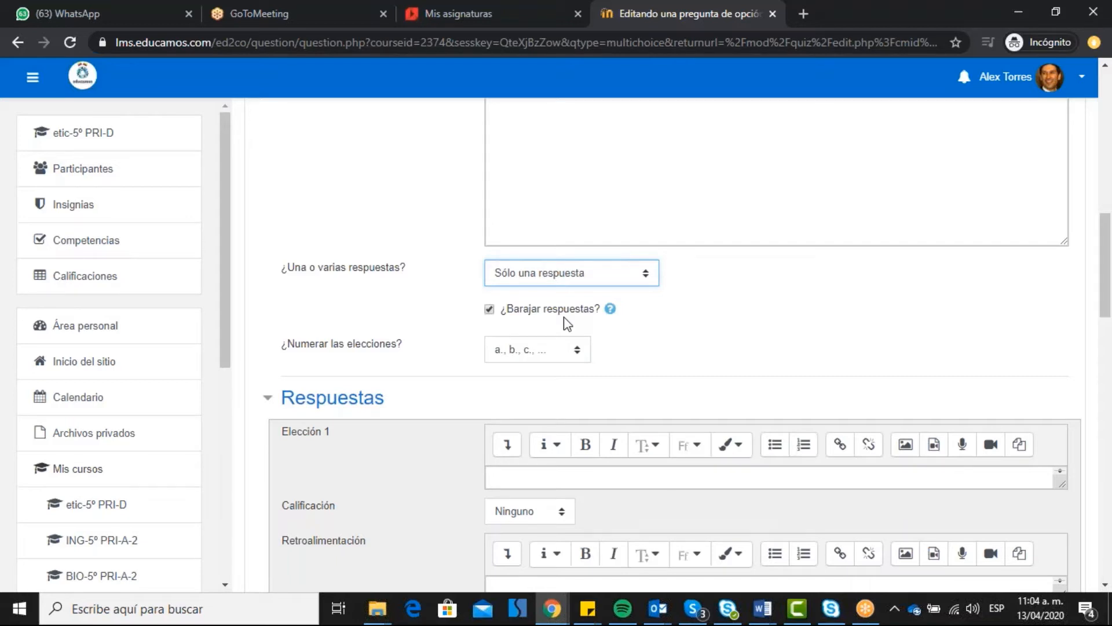
pyautogui.click(542, 358)
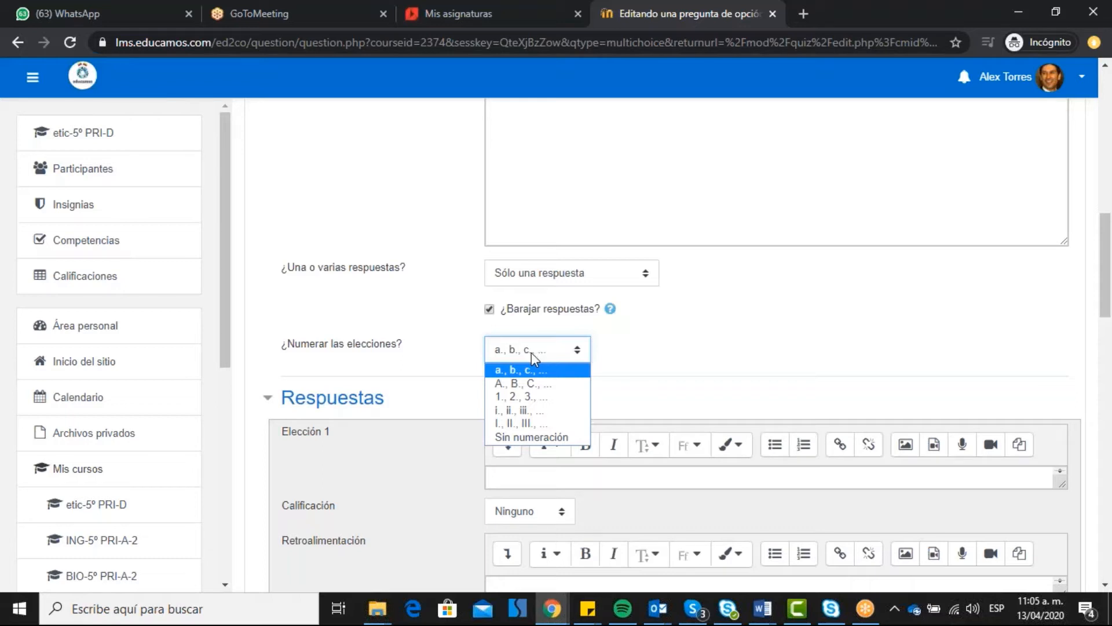
pyautogui.click(543, 384)
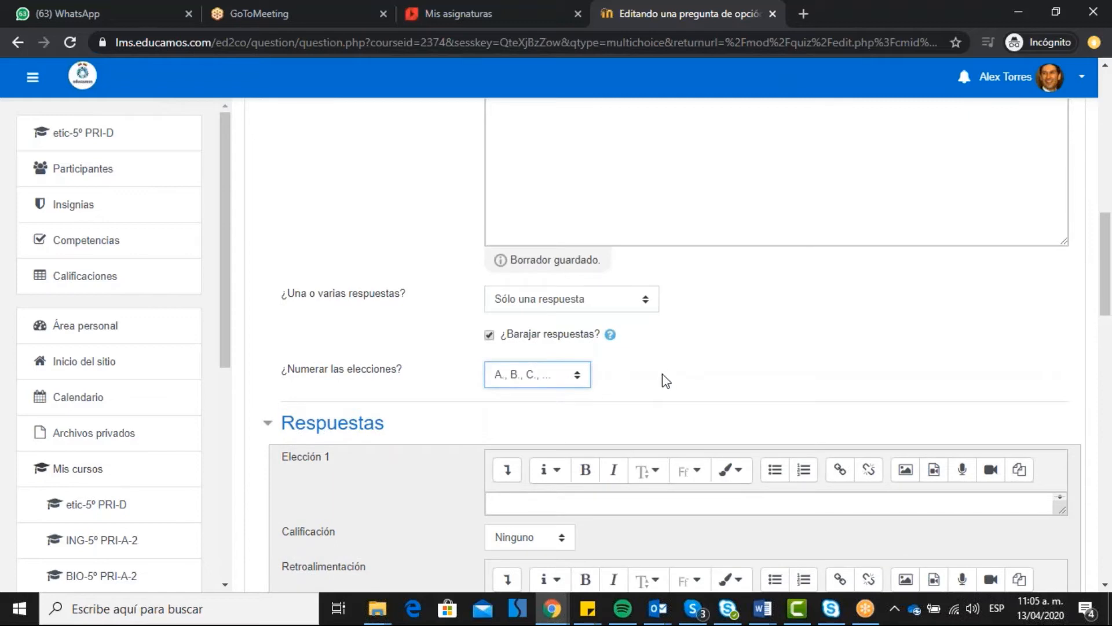
# - Enter "autotrofa y heterotrofa" as the text of Elección 1, checking it against the question statement
pyautogui.scroll(-2, 665, 377)
pyautogui.scroll(-2, 670, 374)
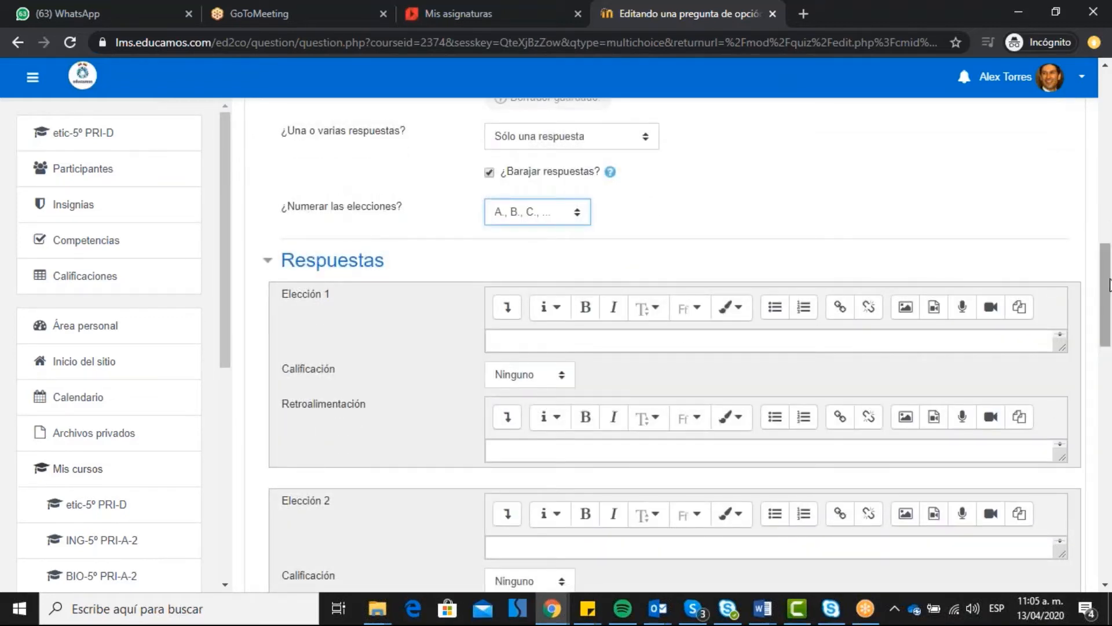
pyautogui.scroll(-1, 1110, 283)
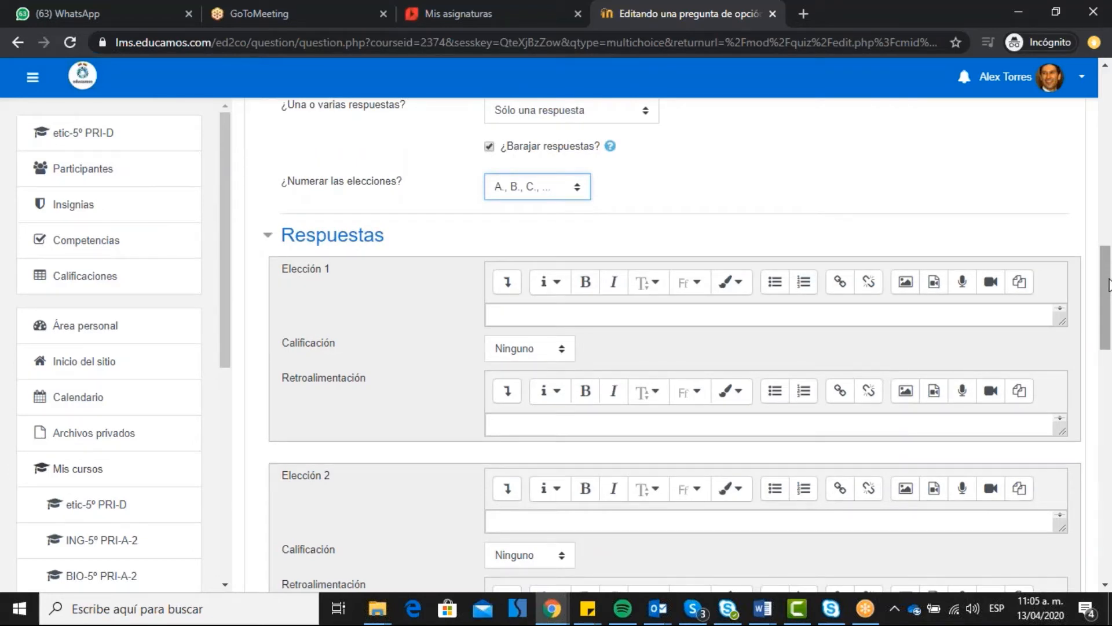
pyautogui.click(509, 317)
pyautogui.scroll(5, 864, 249)
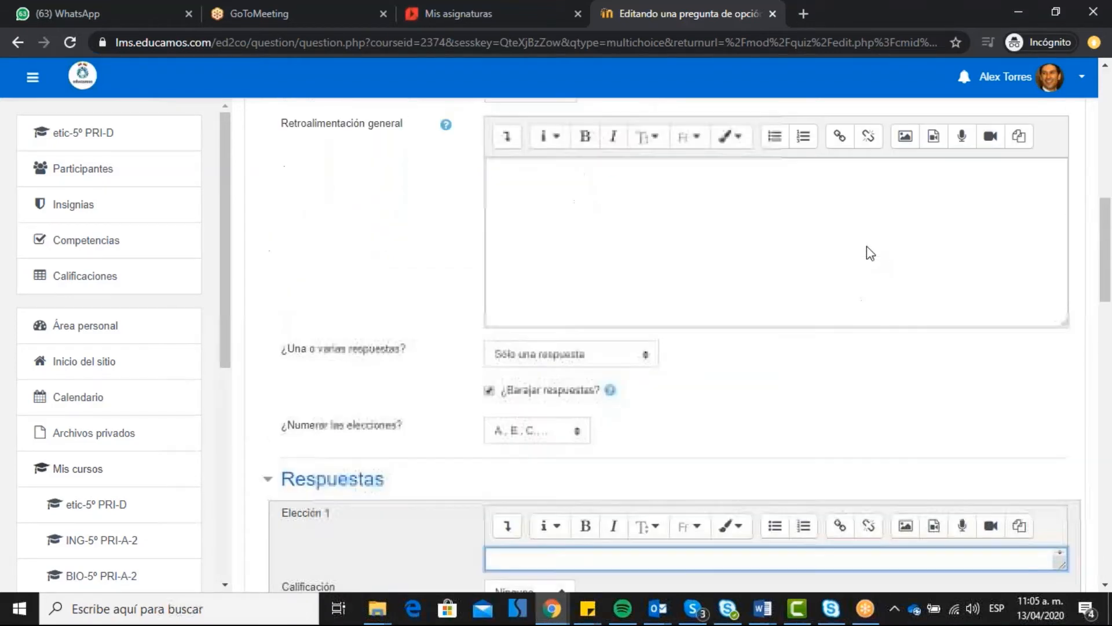
pyautogui.scroll(7, 870, 253)
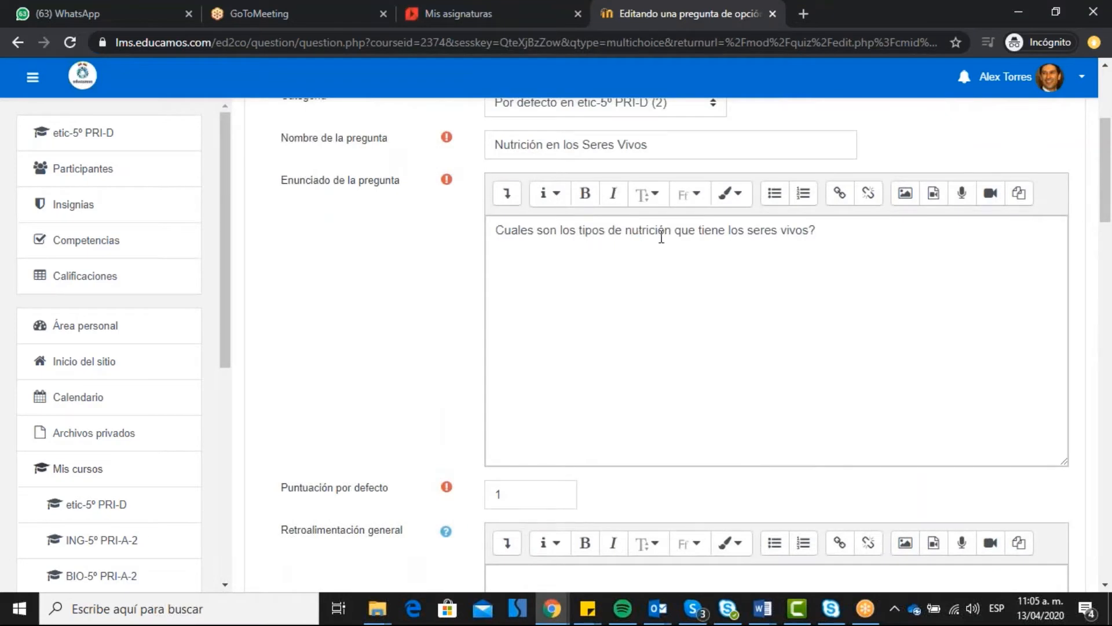
pyautogui.scroll(-13, 720, 335)
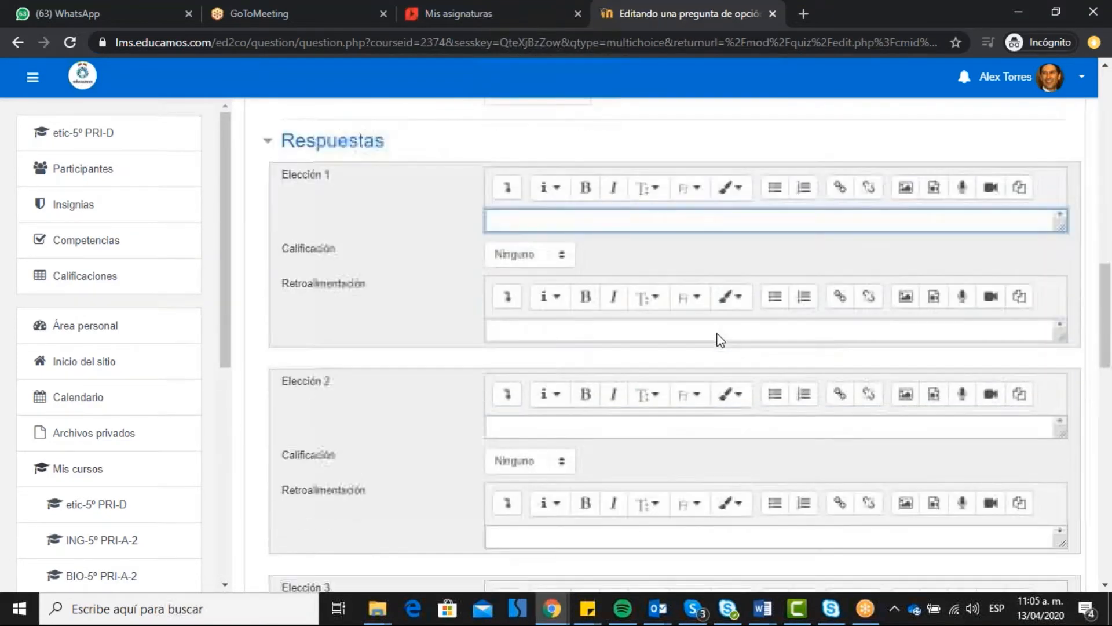
pyautogui.scroll(1, 720, 340)
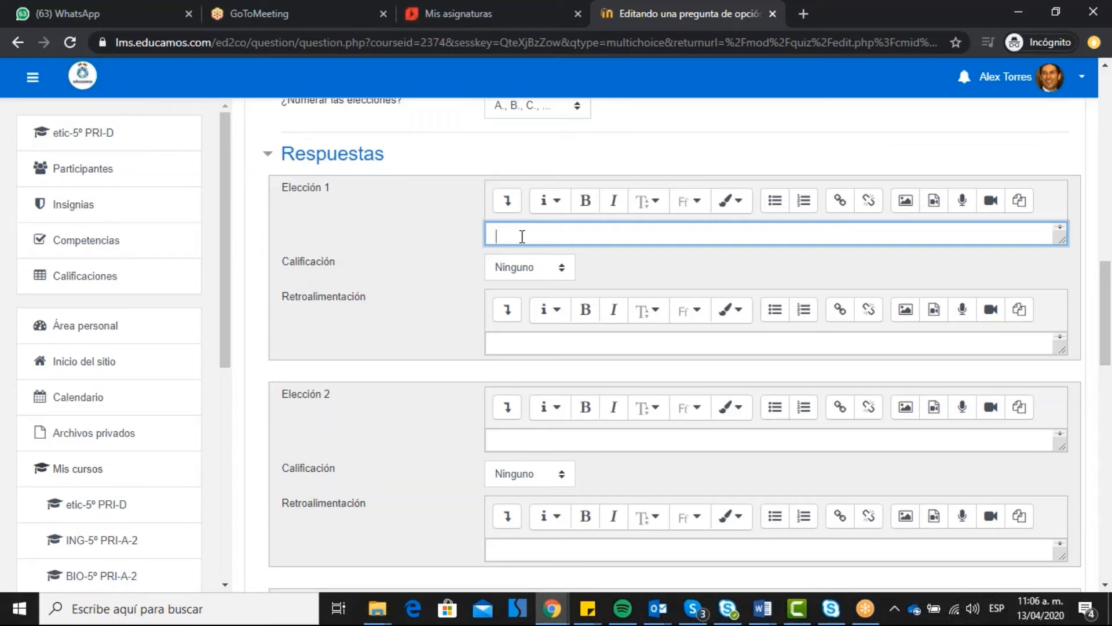
pyautogui.write('autotrofa y heterotrofa')
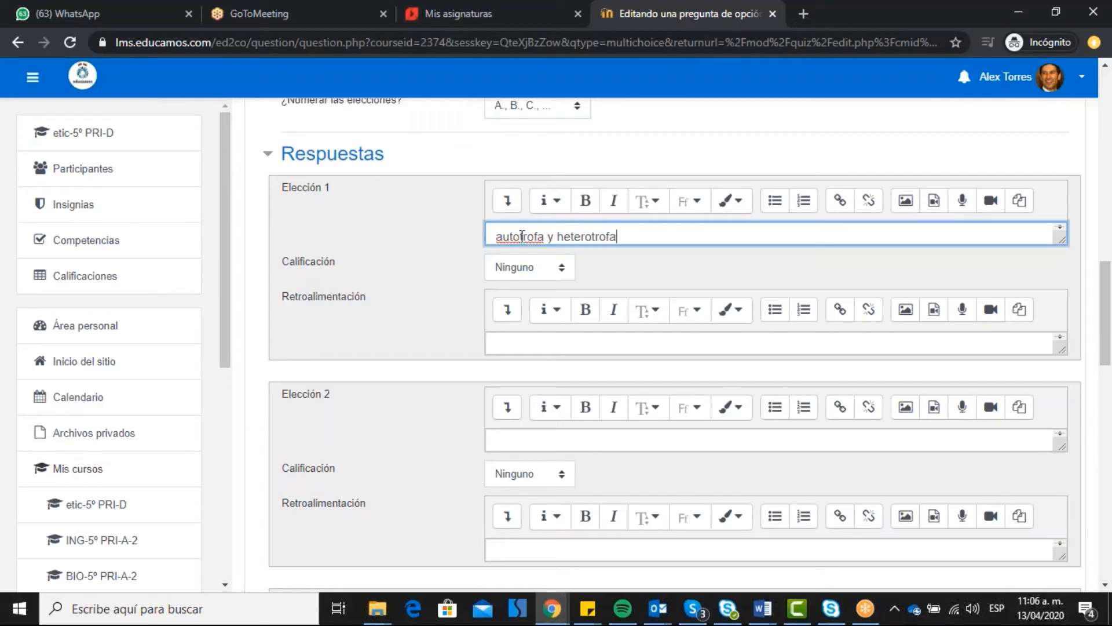
pyautogui.rightClick(536, 237)
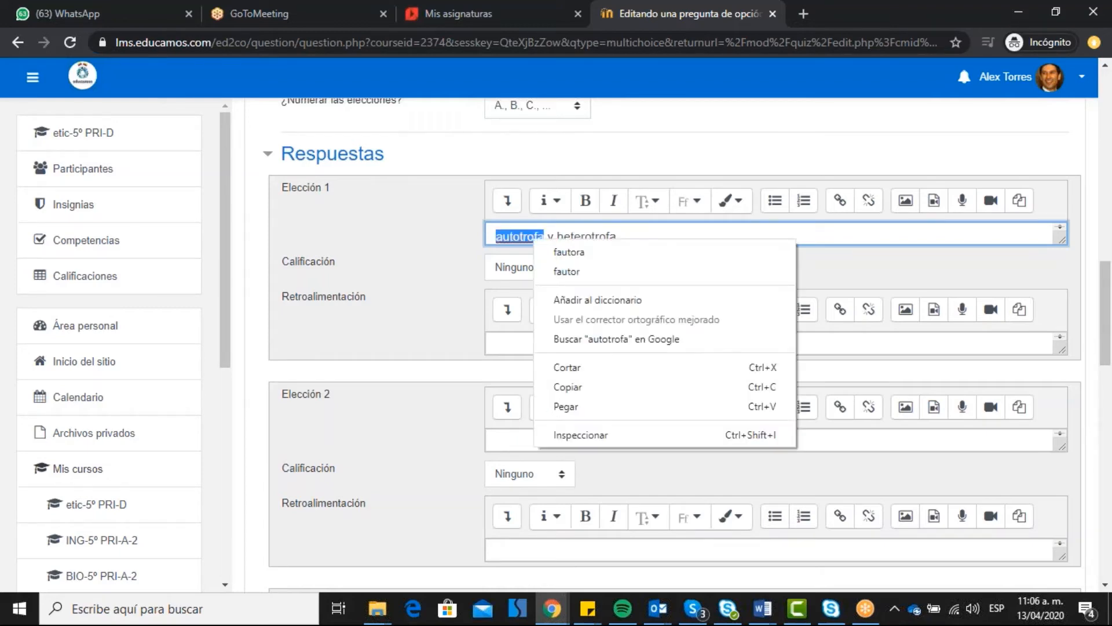
pyautogui.click(489, 234)
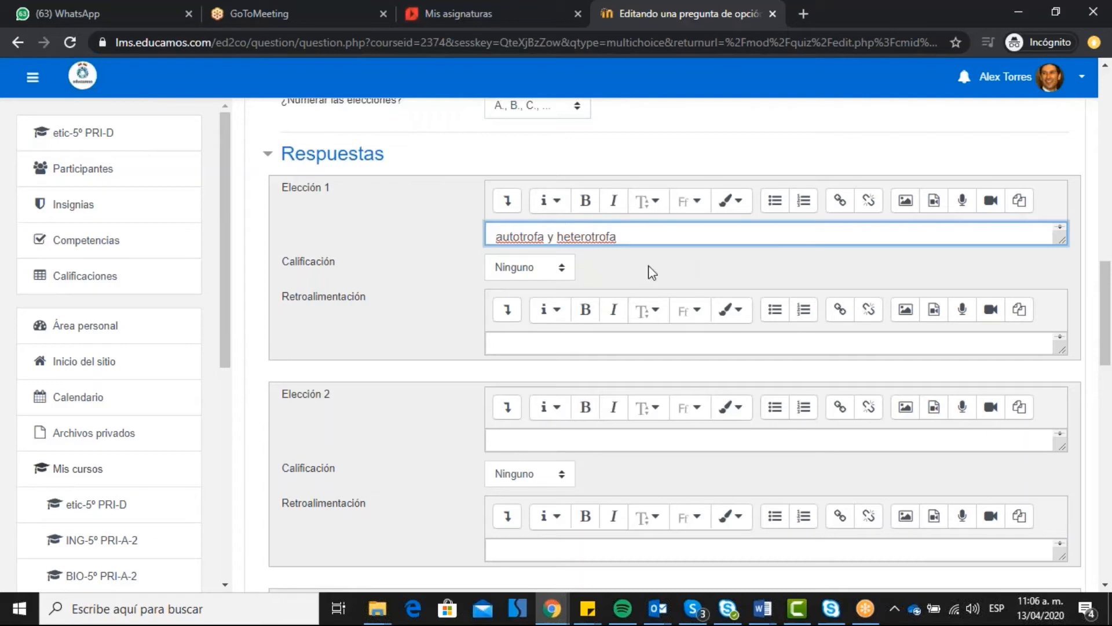
# - Set the Calificación of Elección 1 to 100% and its Retroalimentación to "Felicitaciones"
pyautogui.click(550, 270)
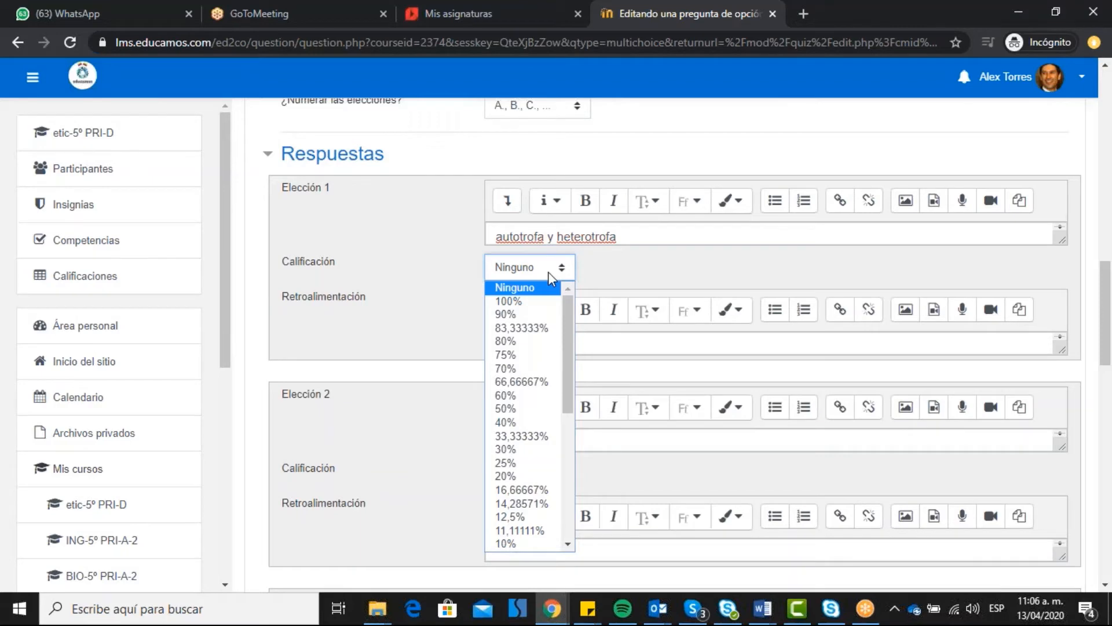
pyautogui.click(546, 301)
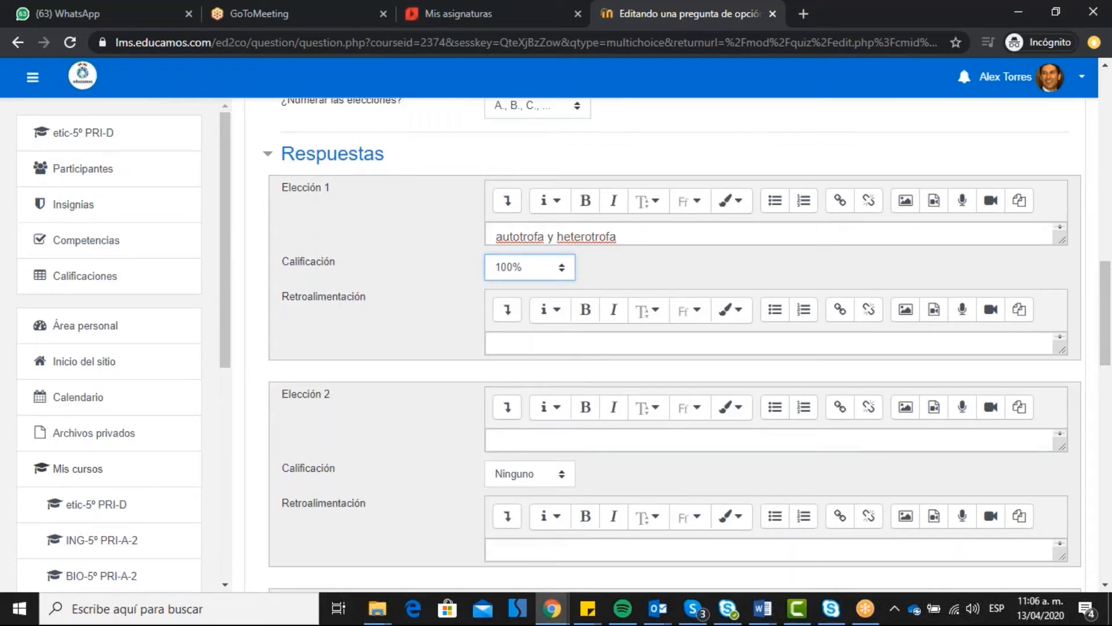
pyautogui.click(538, 344)
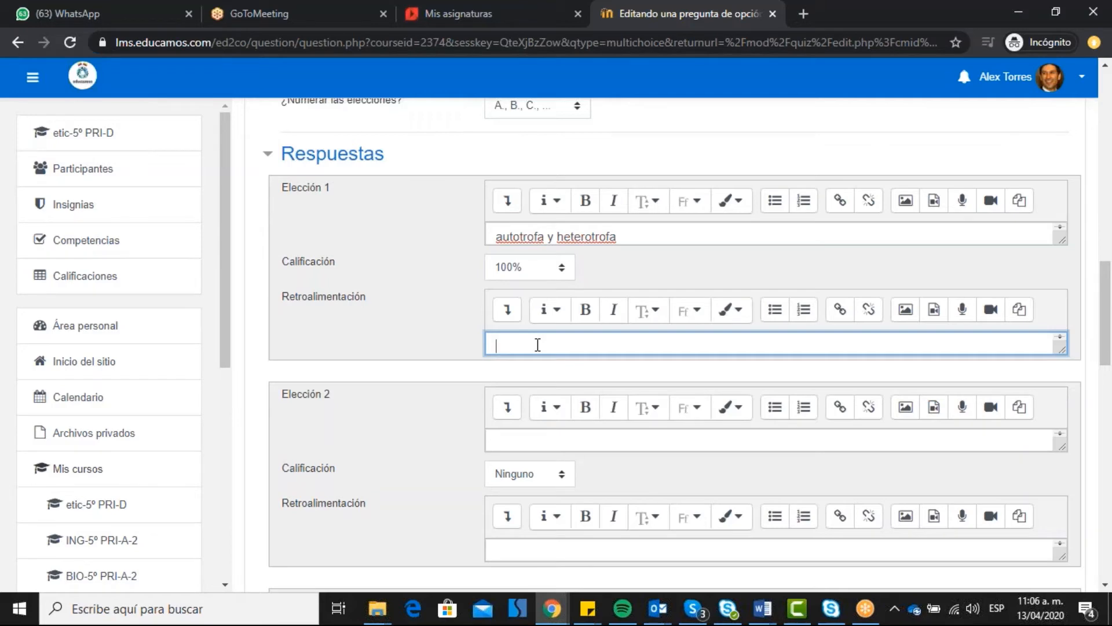
pyautogui.write('Felicitaciones')
# - Enter "Autonoma y colectiva" as the text of Elección 2
pyautogui.click(550, 441)
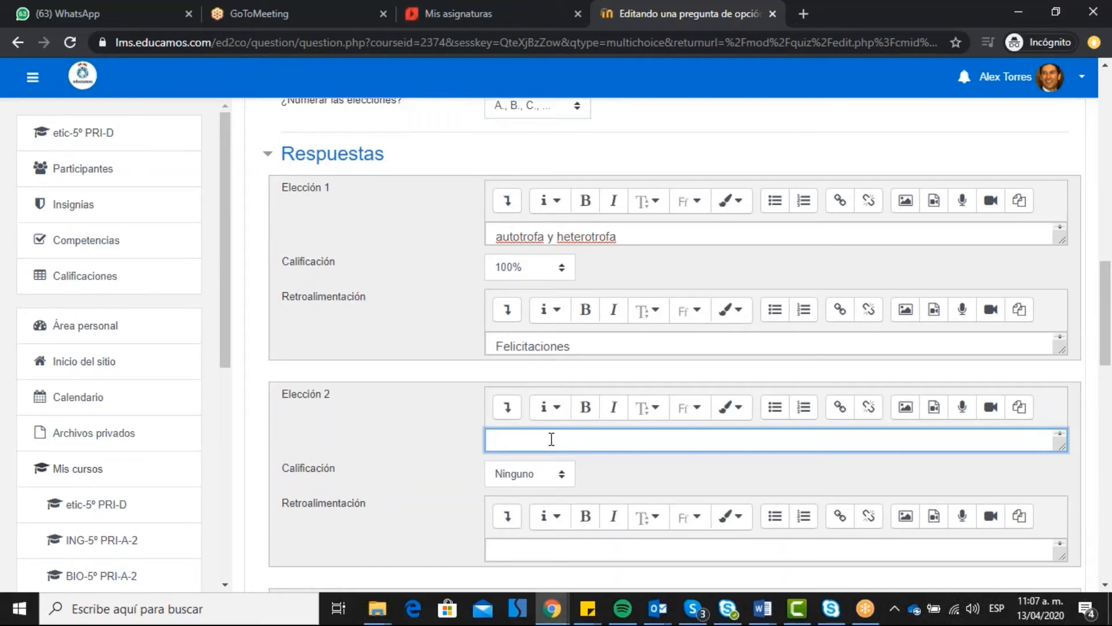
pyautogui.write('Autonoma y colectiva')
pyautogui.scroll(-1, 558, 469)
# - Write "Incorrecta, sigue intentándolo" as the Retroalimentación of Elección 2, accepting the spelling correction for the last word
pyautogui.click(566, 468)
pyautogui.write('In')
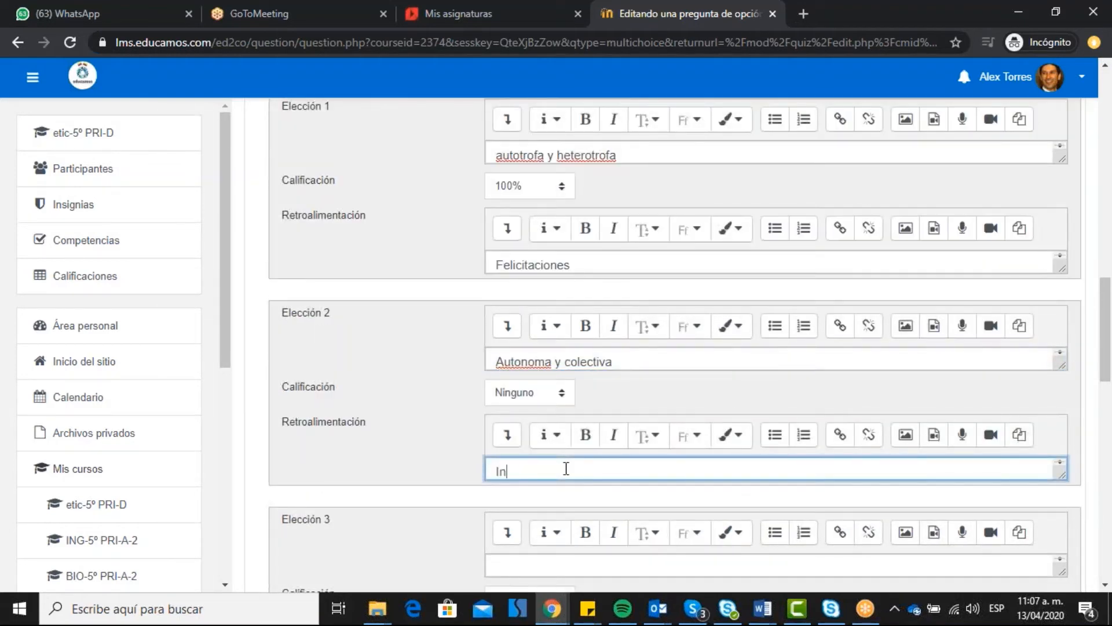
pyautogui.write('correcta')
pyautogui.scroll(-1, 580, 461)
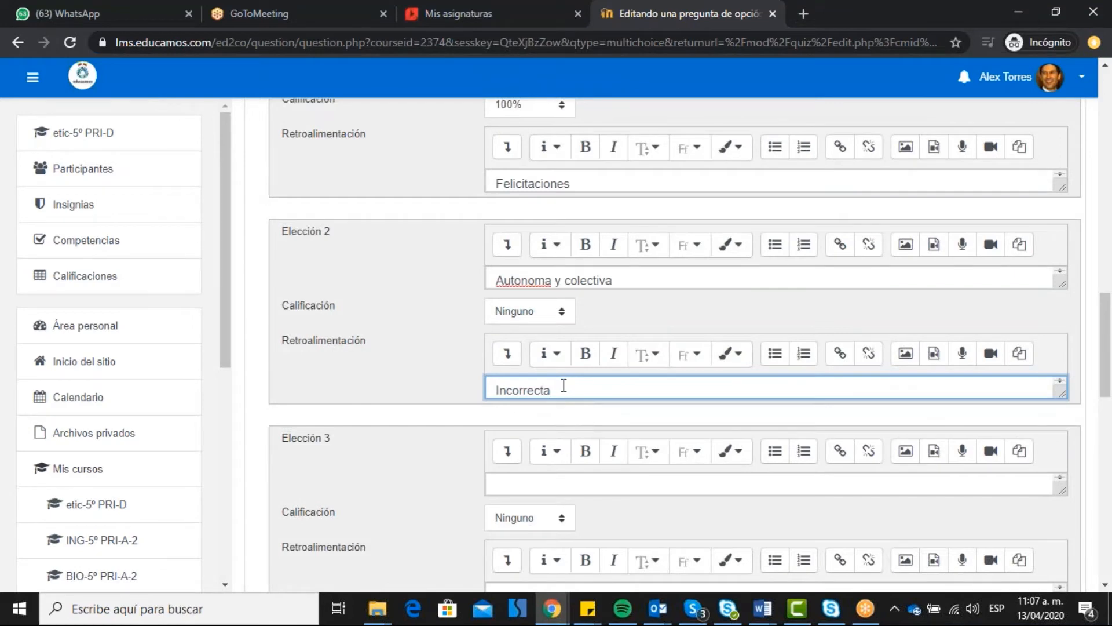
pyautogui.write(', sigue intentandolo')
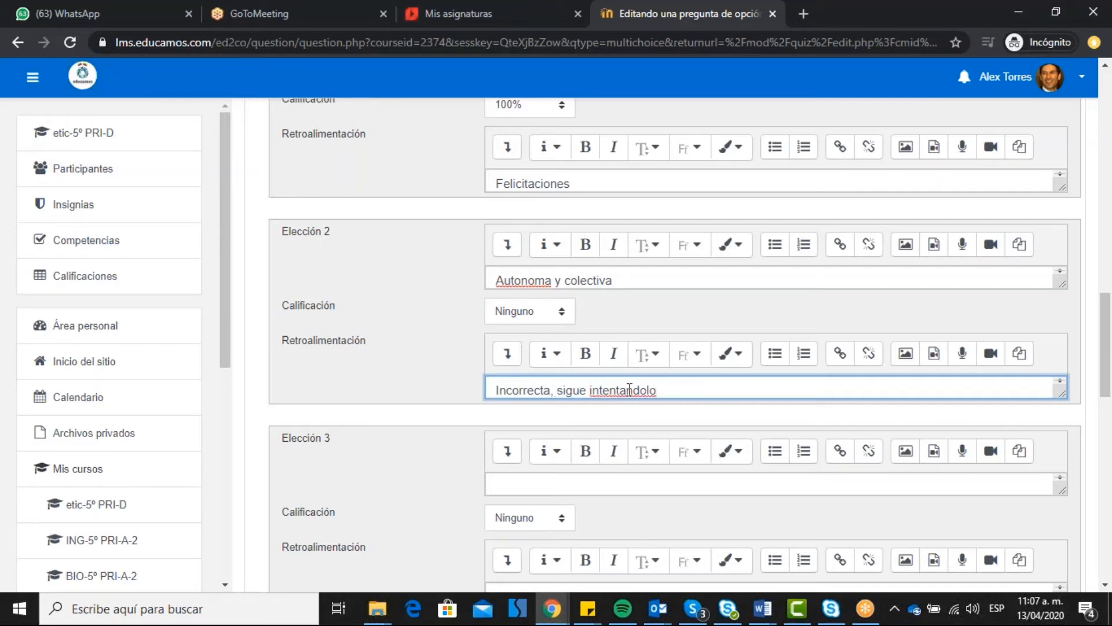
pyautogui.rightClick(629, 390)
pyautogui.click(684, 173)
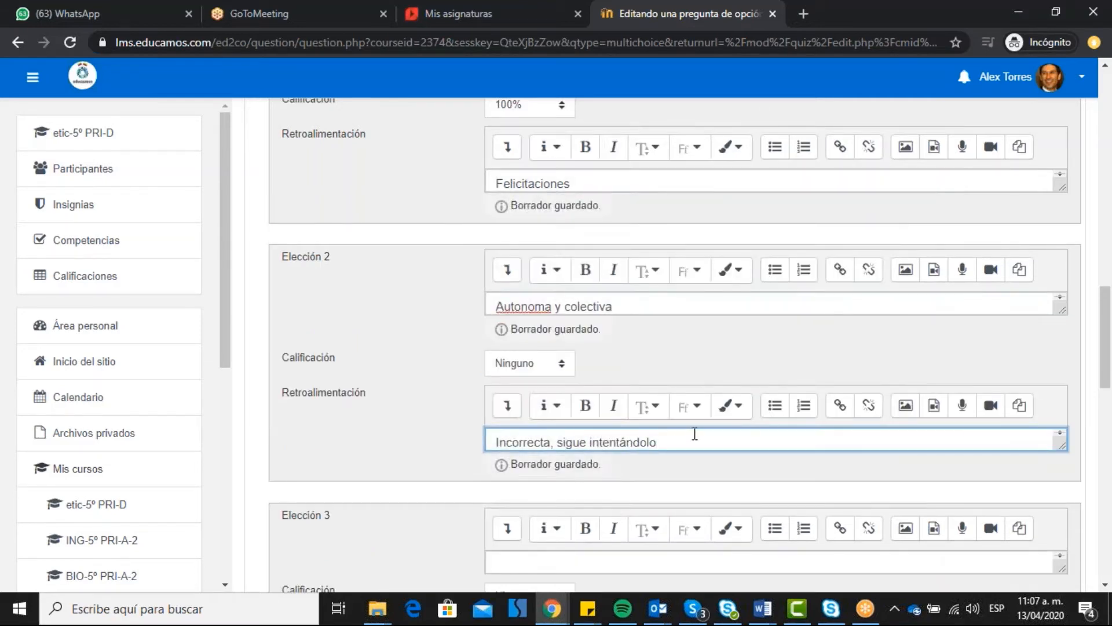
# - Enter "Colectiva y Autonoma" as the text of Elección 3
pyautogui.scroll(-1, 721, 399)
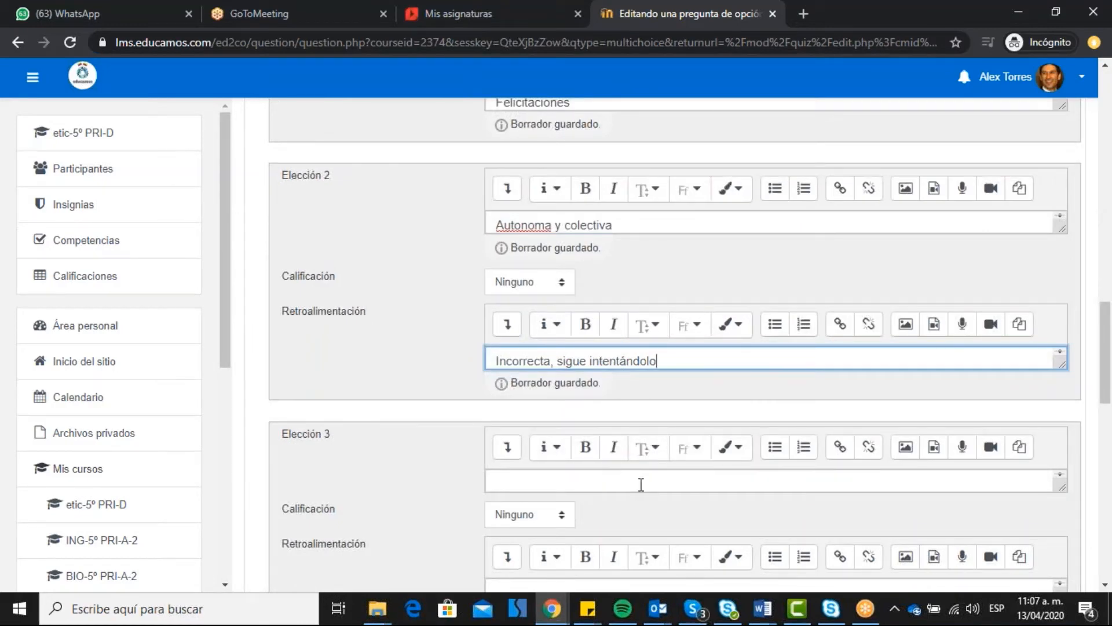
pyautogui.click(644, 478)
pyautogui.click(650, 439)
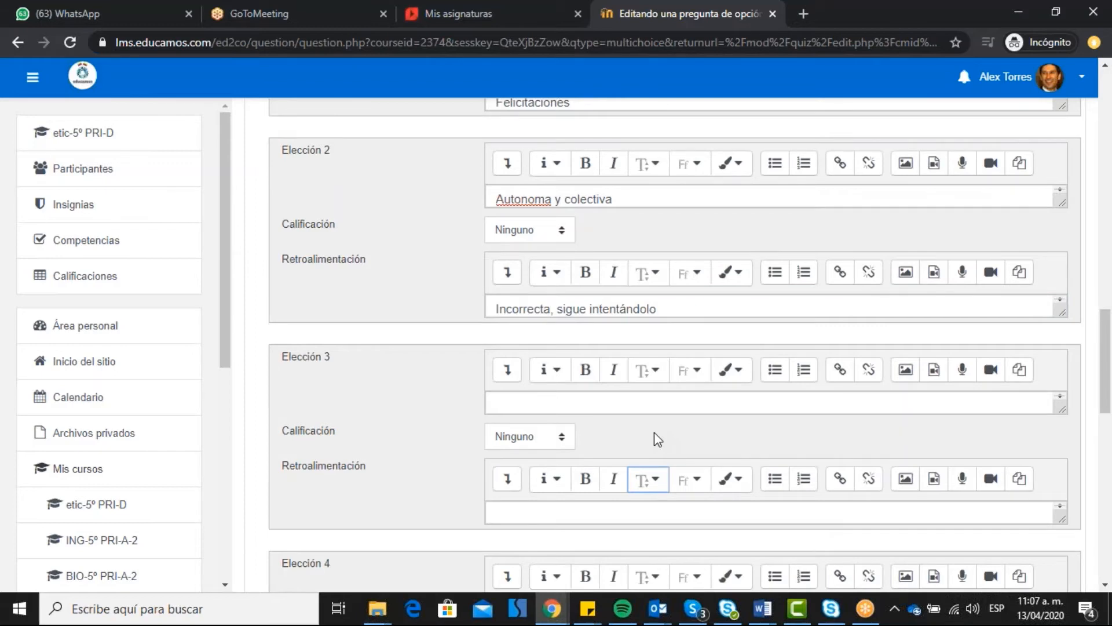
pyautogui.click(531, 400)
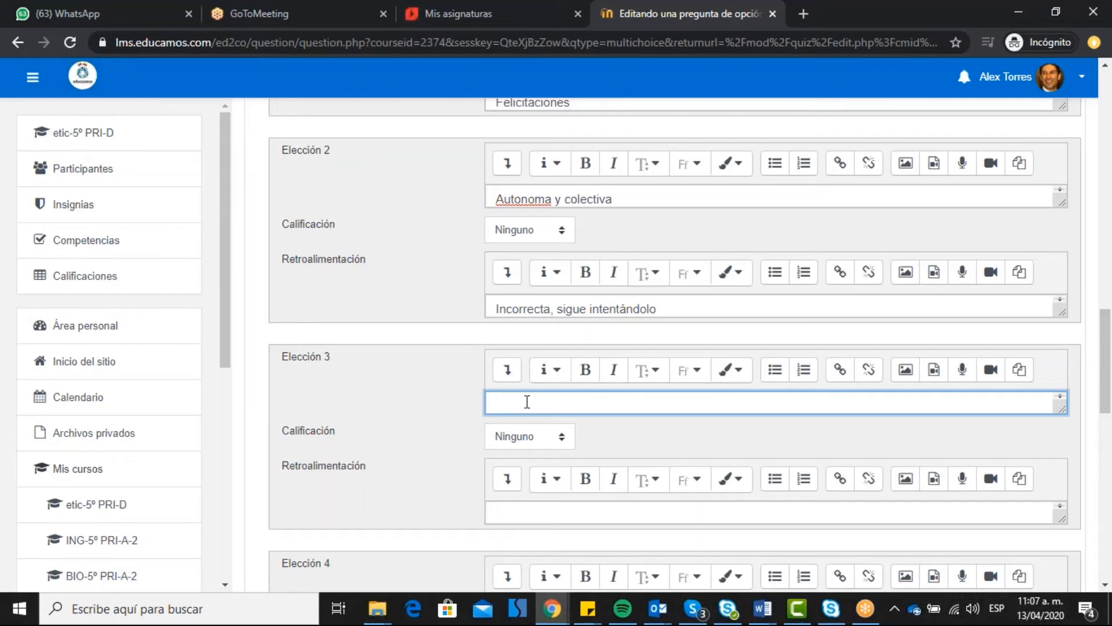
pyautogui.write('olectiva y Autonoma')
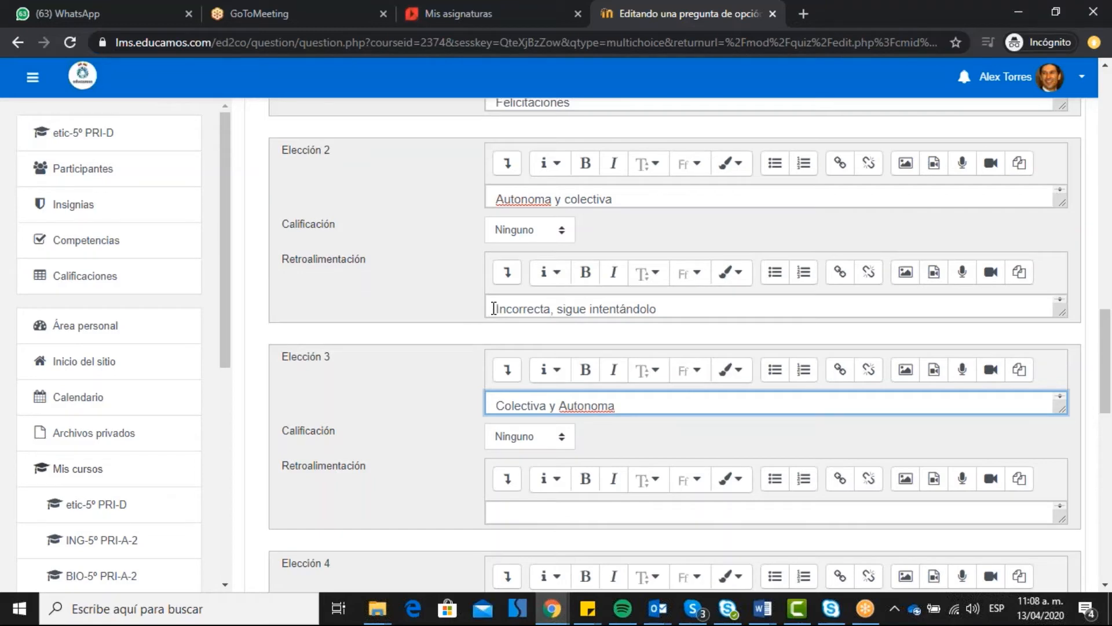
pyautogui.moveTo(491, 308); pyautogui.dragTo(681, 303)
pyautogui.click(680, 303)
pyautogui.scroll(1, 694, 309)
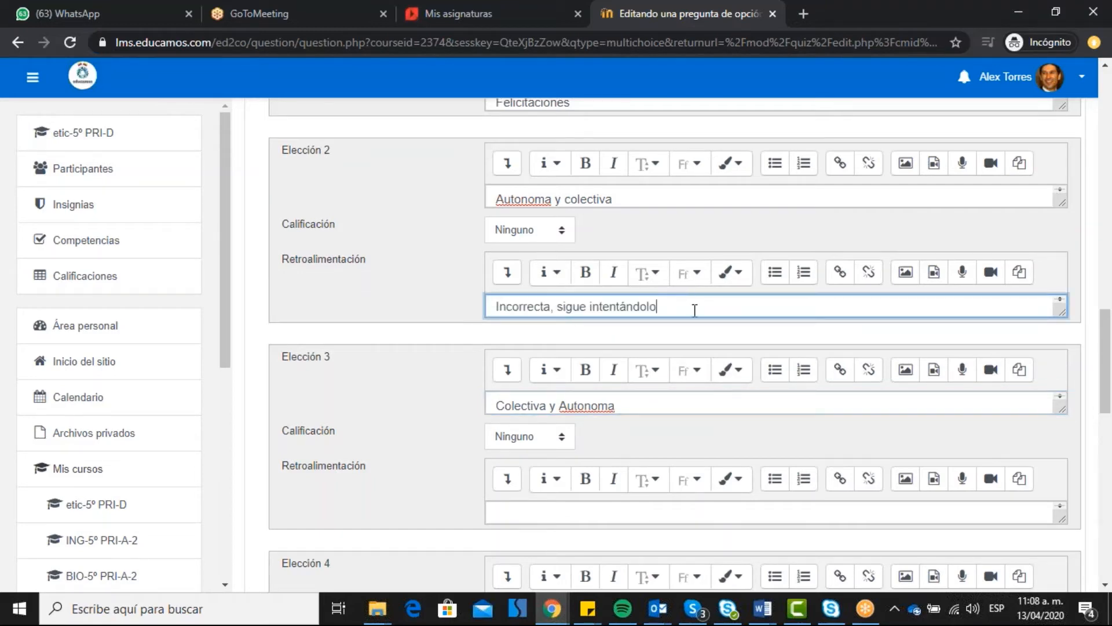
# - Correct the spelling to "Autónoma" in the texts of Elección 3 and Elección 2
pyautogui.click(606, 404)
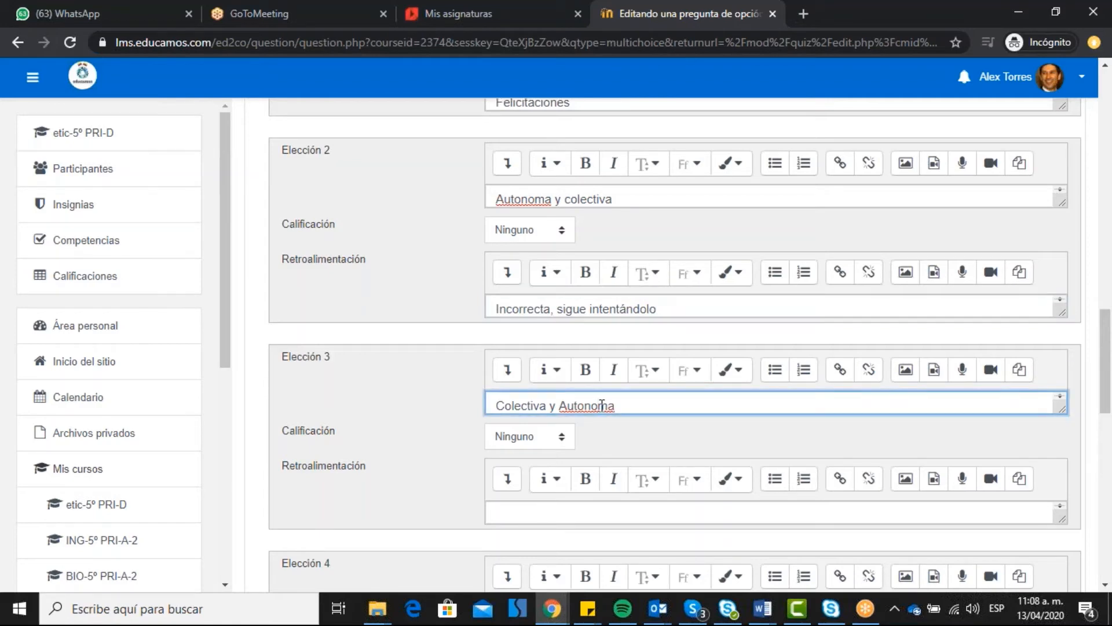
pyautogui.rightClick(602, 404)
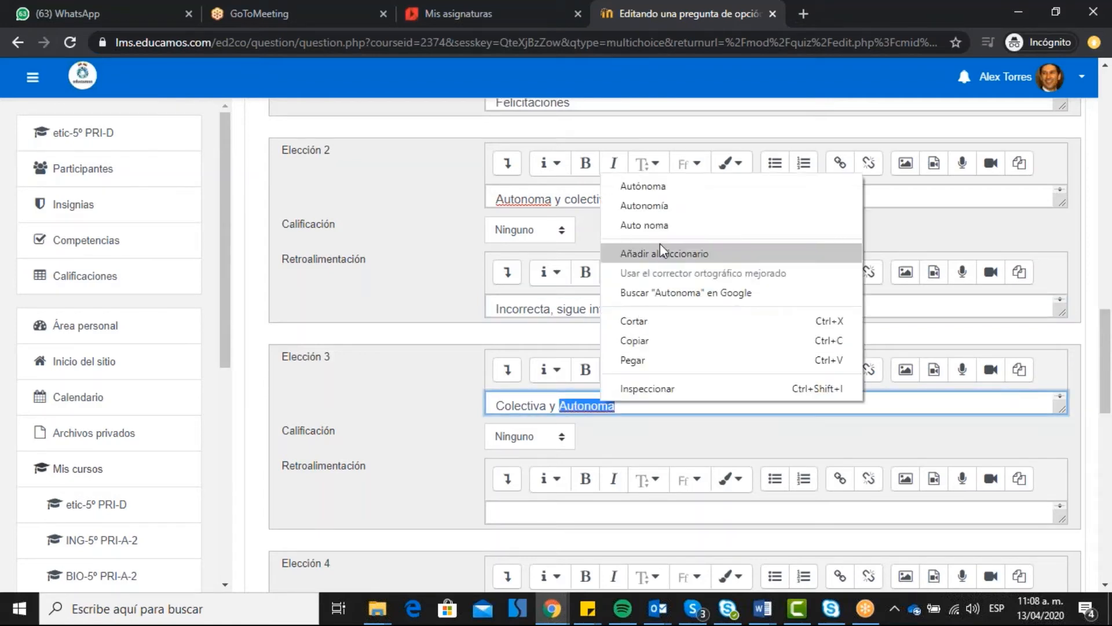
pyautogui.click(670, 186)
pyautogui.rightClick(547, 200)
pyautogui.click(589, 213)
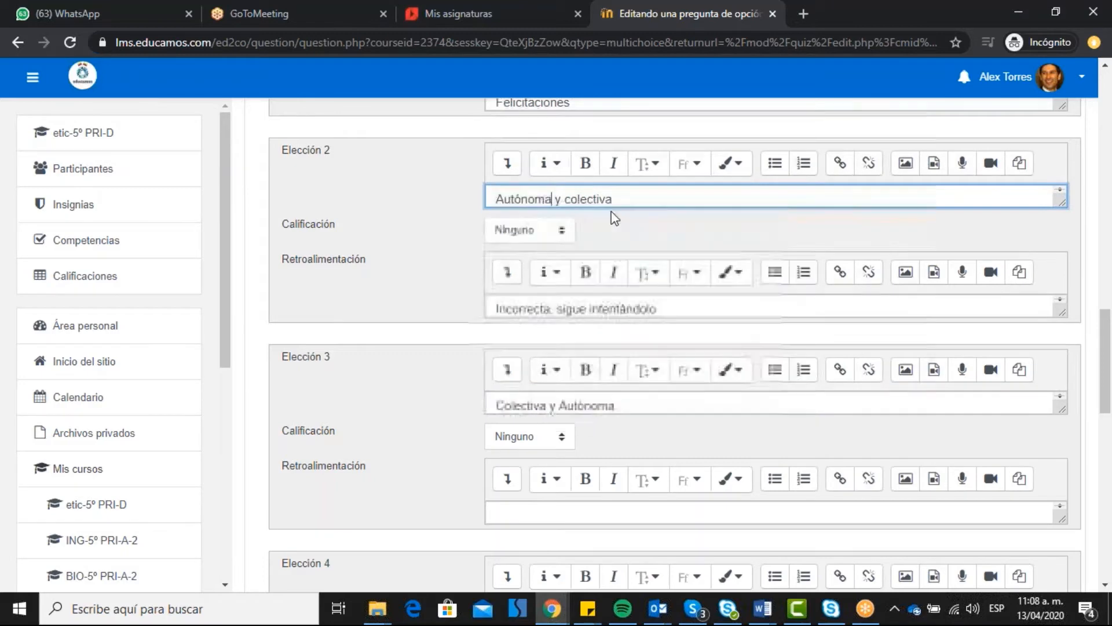
# - Review the answer choices and expand Retroalimentación combinada to examine its texts for correct, partially correct and incorrect answers
pyautogui.scroll(1, 654, 278)
pyautogui.scroll(3, 669, 414)
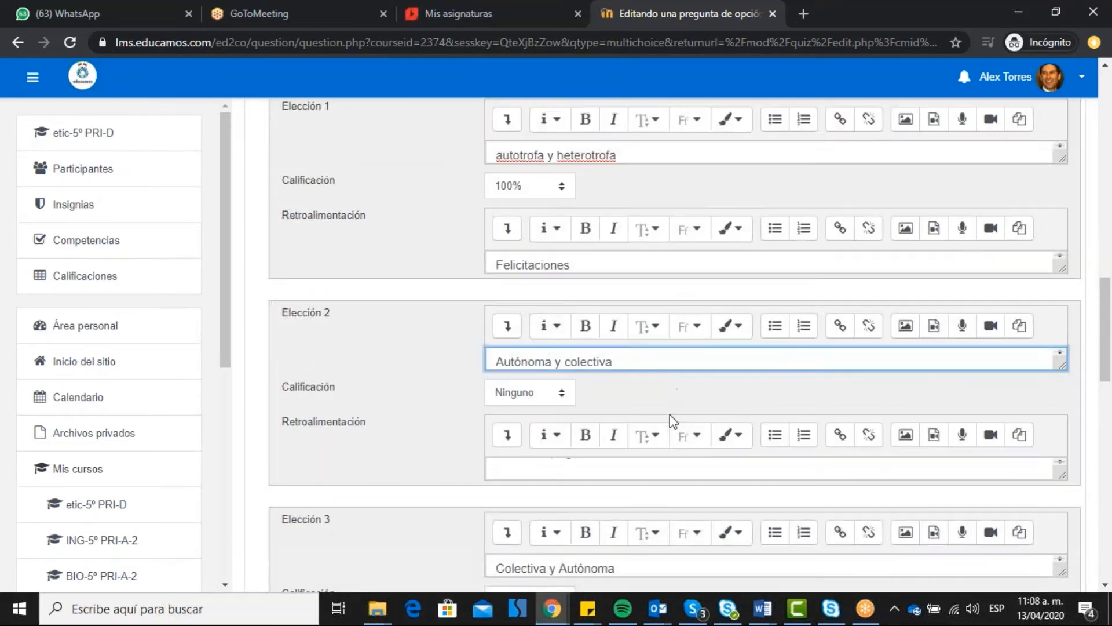
pyautogui.moveTo(1111, 327); pyautogui.dragTo(1111, 449)
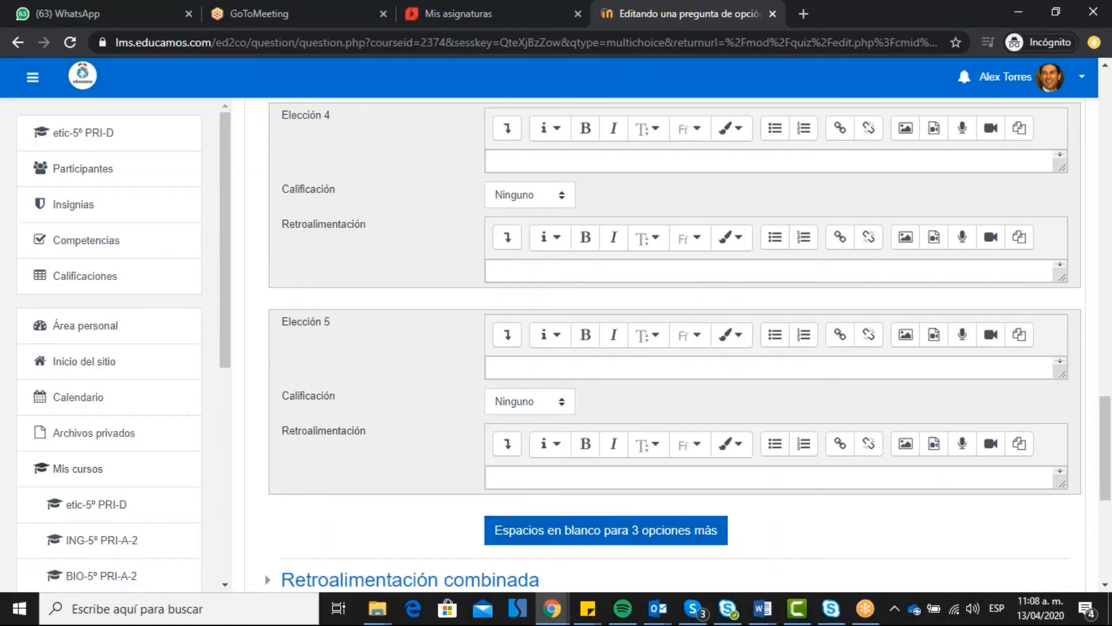
pyautogui.scroll(-4, 727, 456)
pyautogui.scroll(-2, 727, 456)
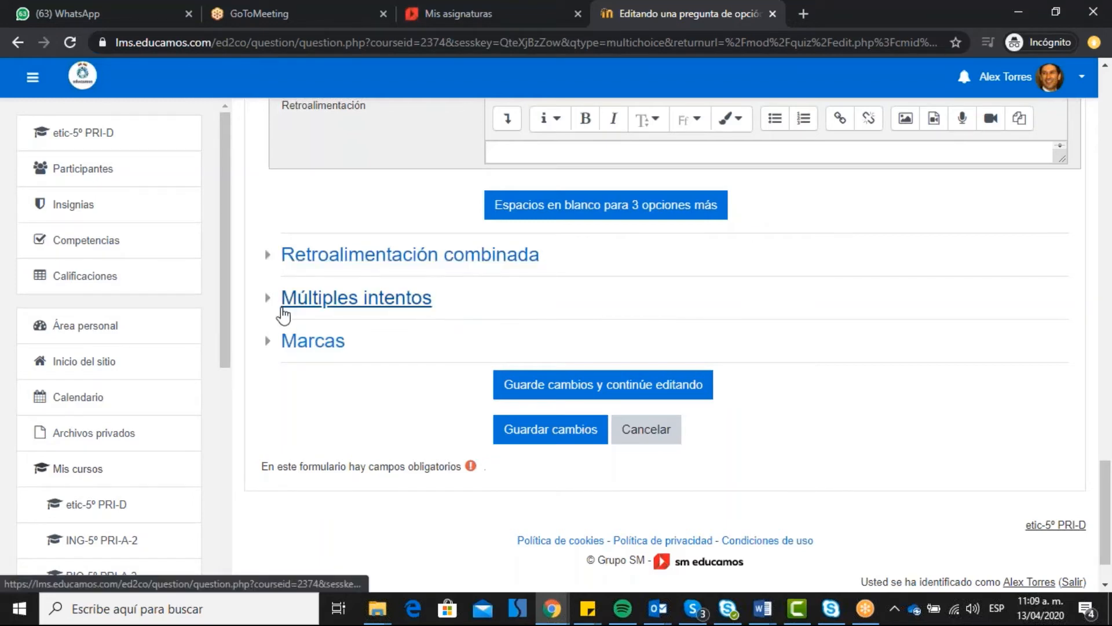
pyautogui.click(266, 257)
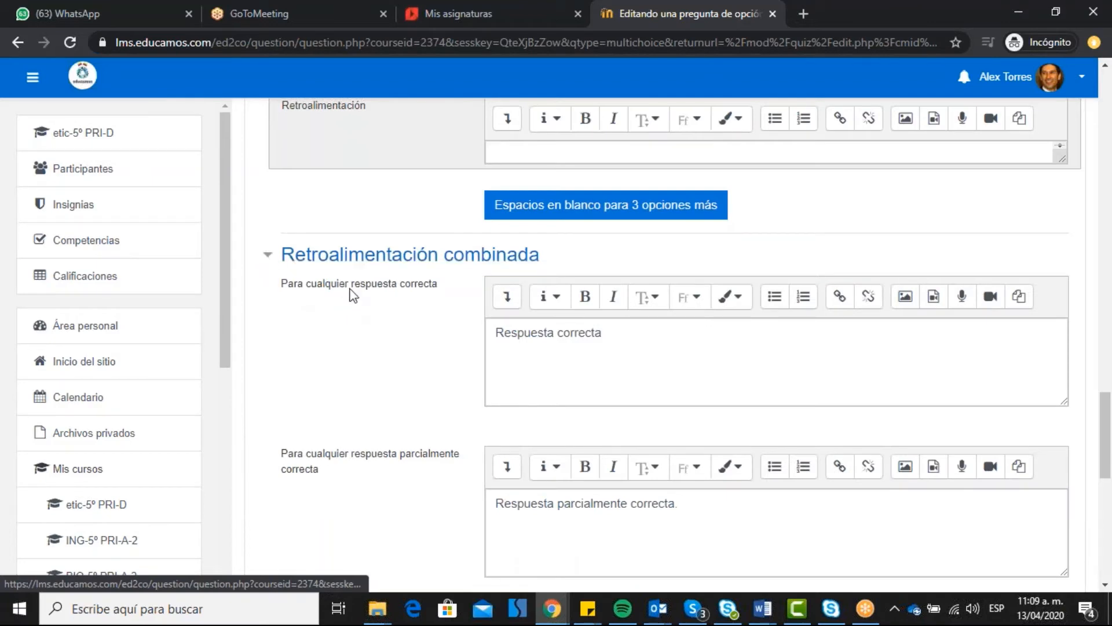
pyautogui.scroll(-2, 353, 296)
pyautogui.scroll(3, 365, 252)
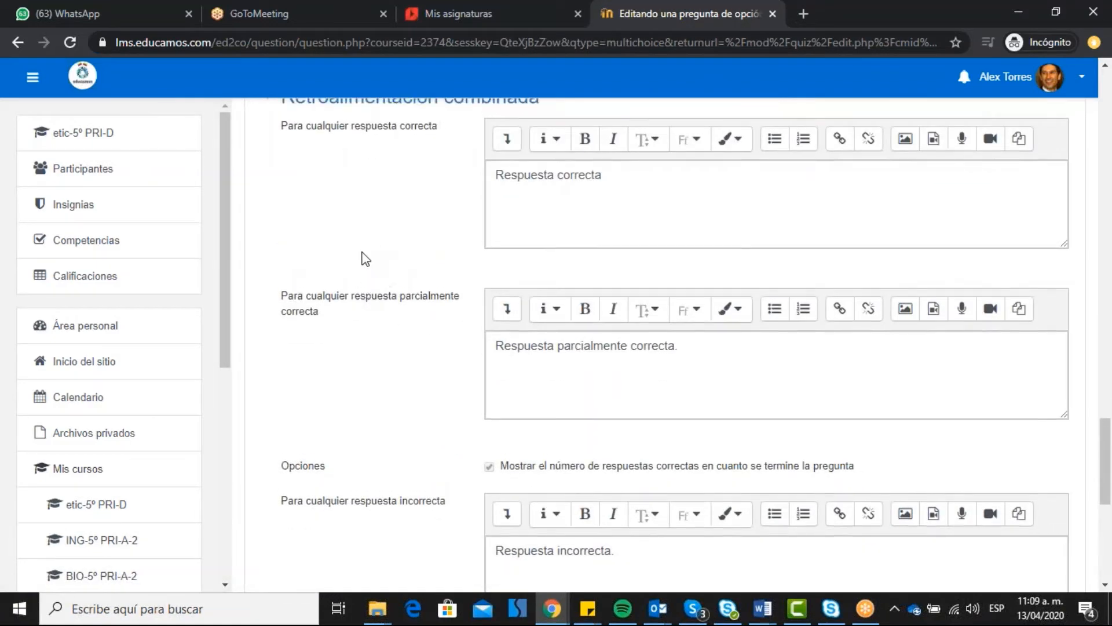
pyautogui.scroll(-8, 374, 305)
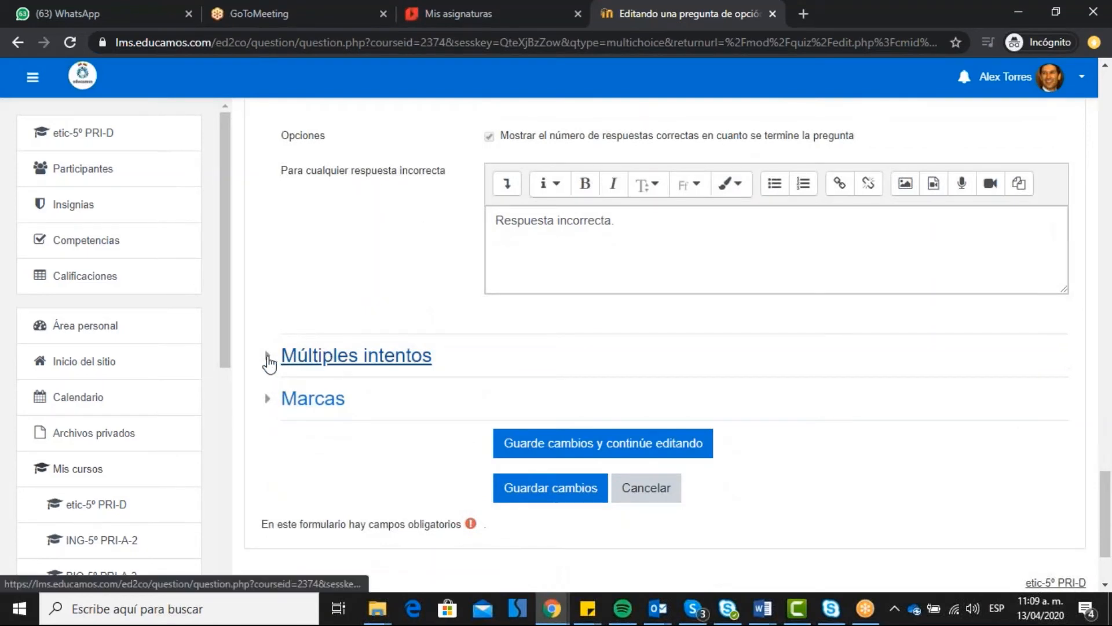
# - Examine the penalty and hint options under Múltiples intentos, and collapse that section
pyautogui.click(268, 360)
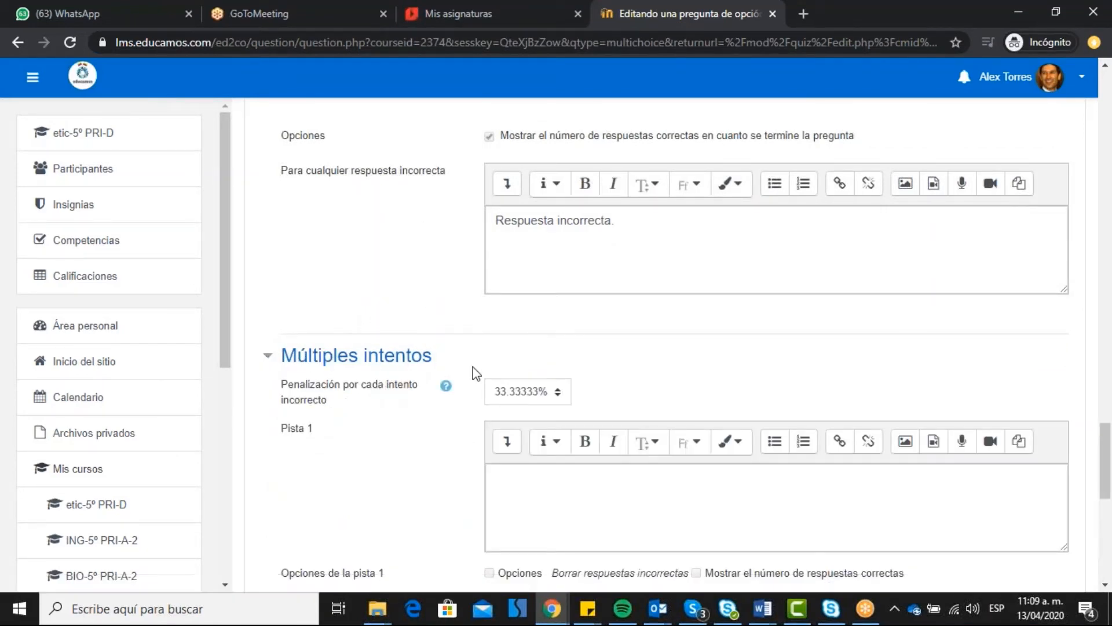
pyautogui.scroll(-7, 472, 372)
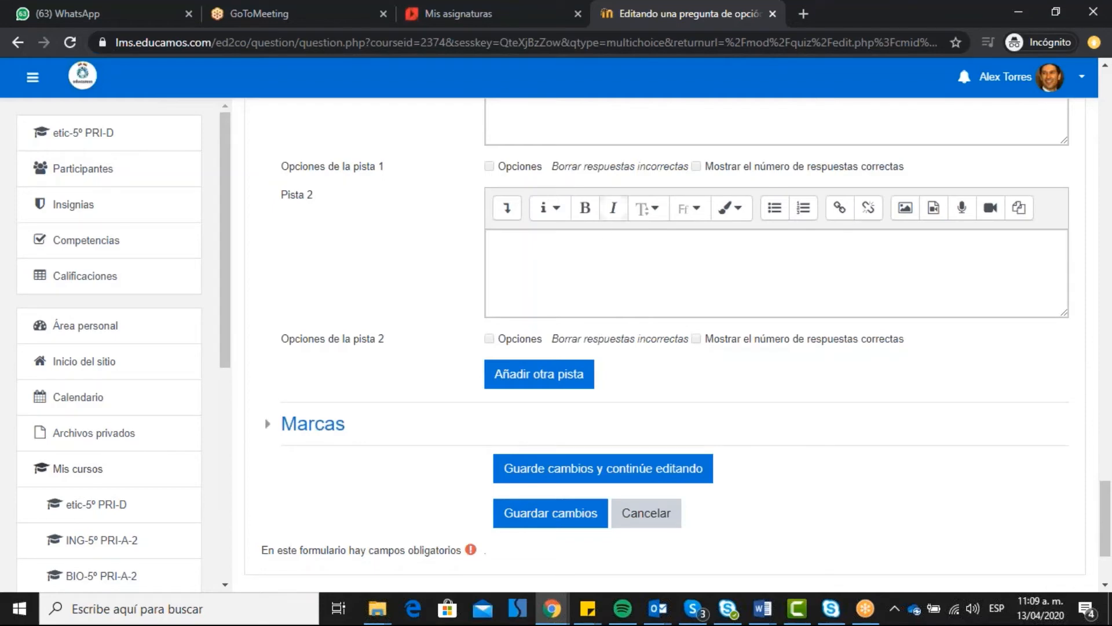
pyautogui.scroll(6, 499, 246)
pyautogui.click(270, 277)
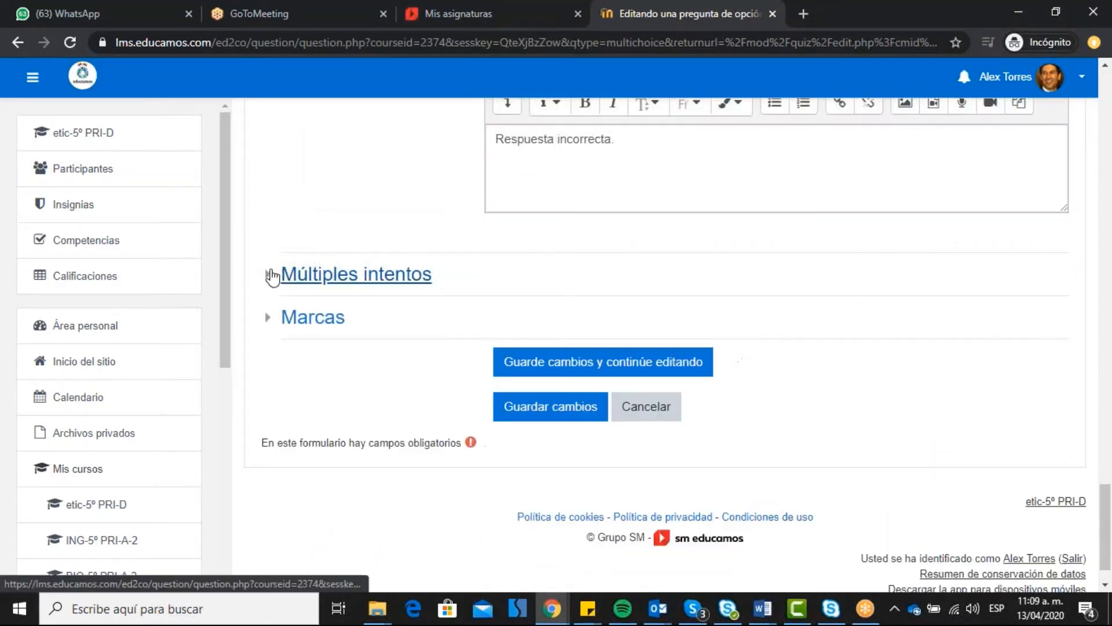
pyautogui.scroll(7, 284, 226)
pyautogui.scroll(3, 282, 203)
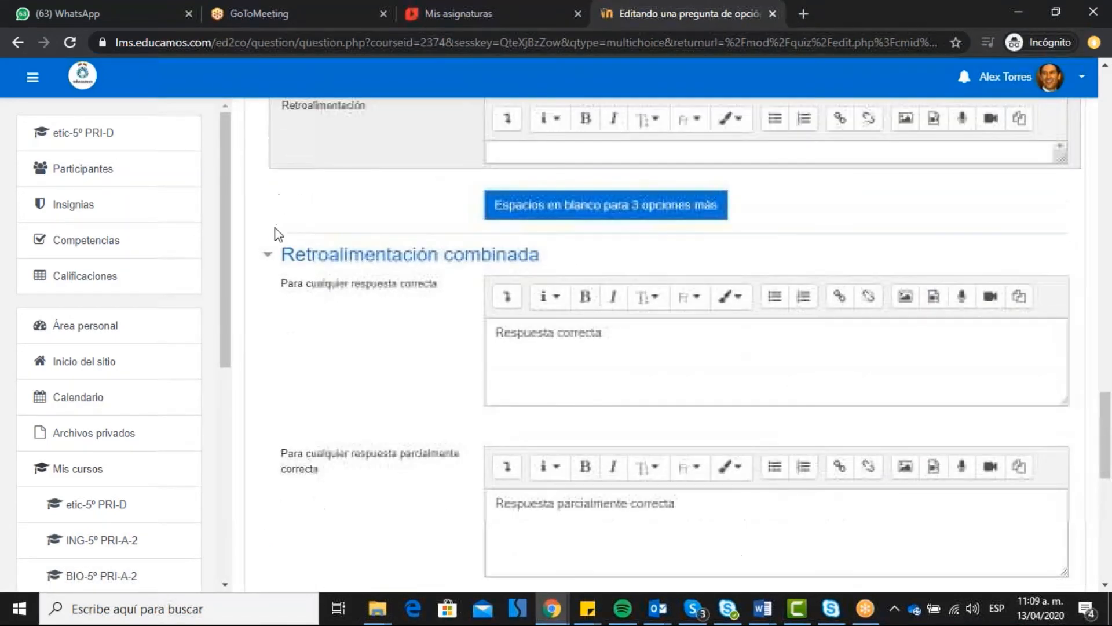
# - Collapse Retroalimentación combinada and review the question from its name and statement down to the answer settings and Elección 1
pyautogui.click(325, 253)
pyautogui.scroll(9, 813, 303)
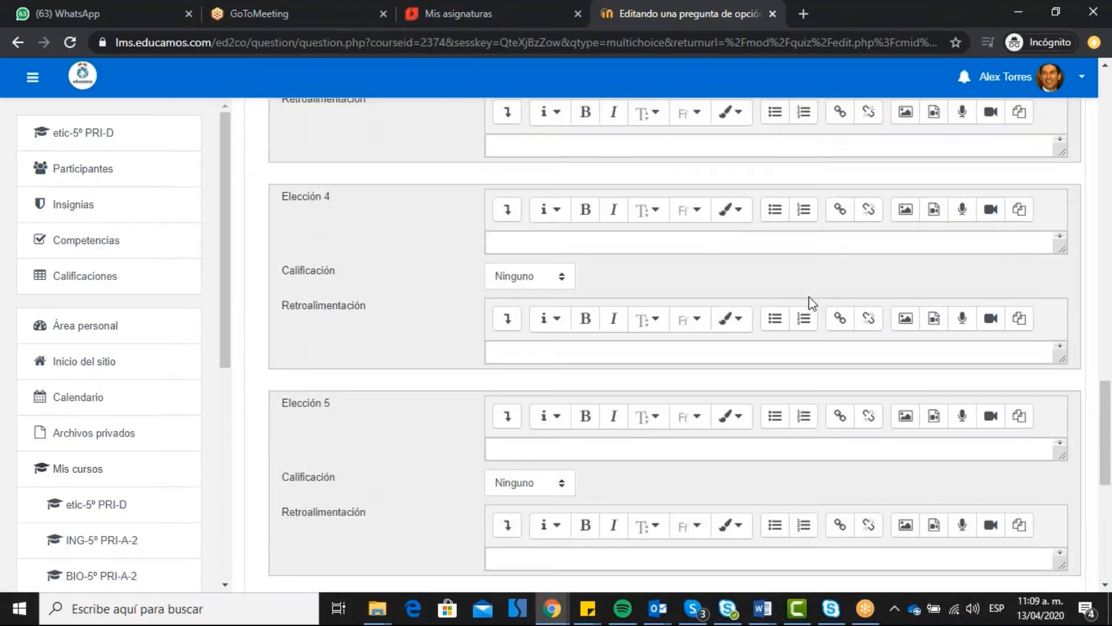
pyautogui.scroll(15, 800, 298)
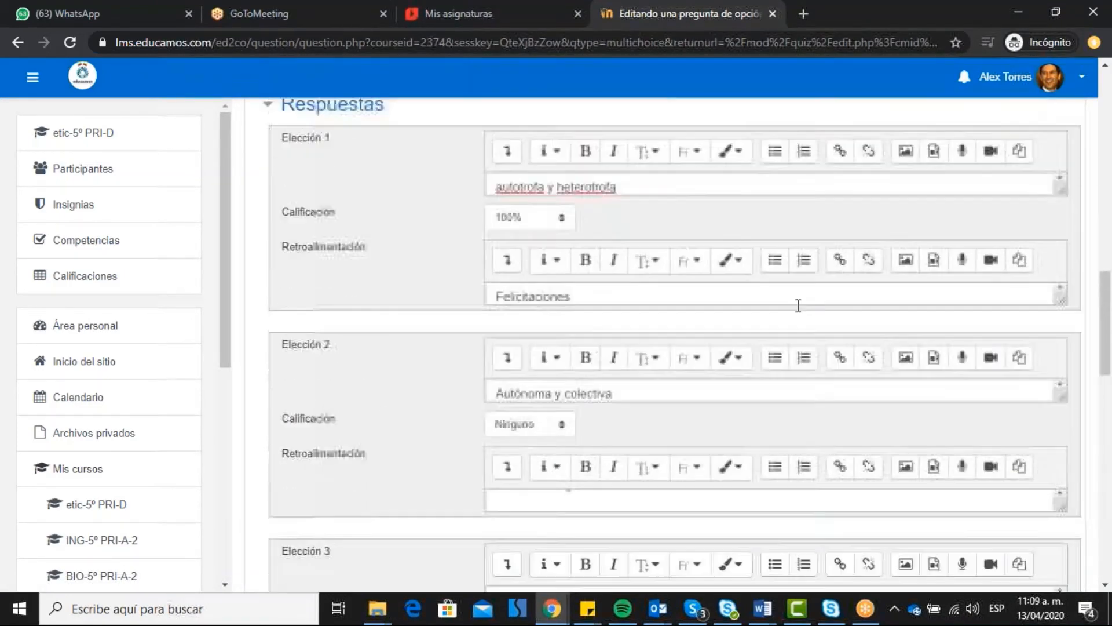
pyautogui.scroll(3, 795, 323)
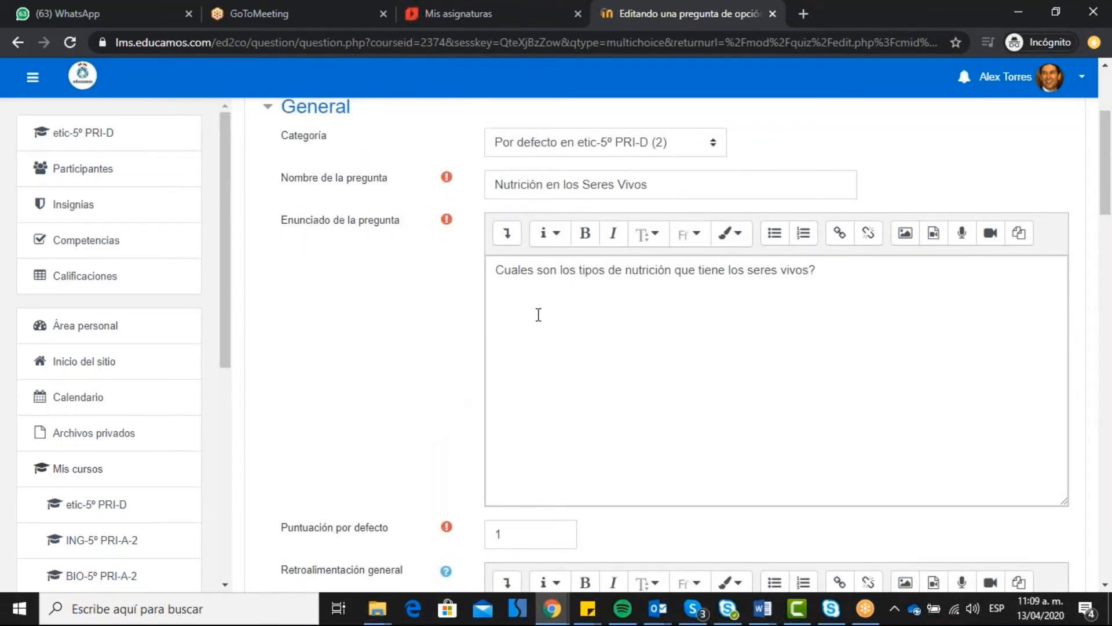
pyautogui.scroll(-6, 817, 281)
pyautogui.scroll(-1, 818, 282)
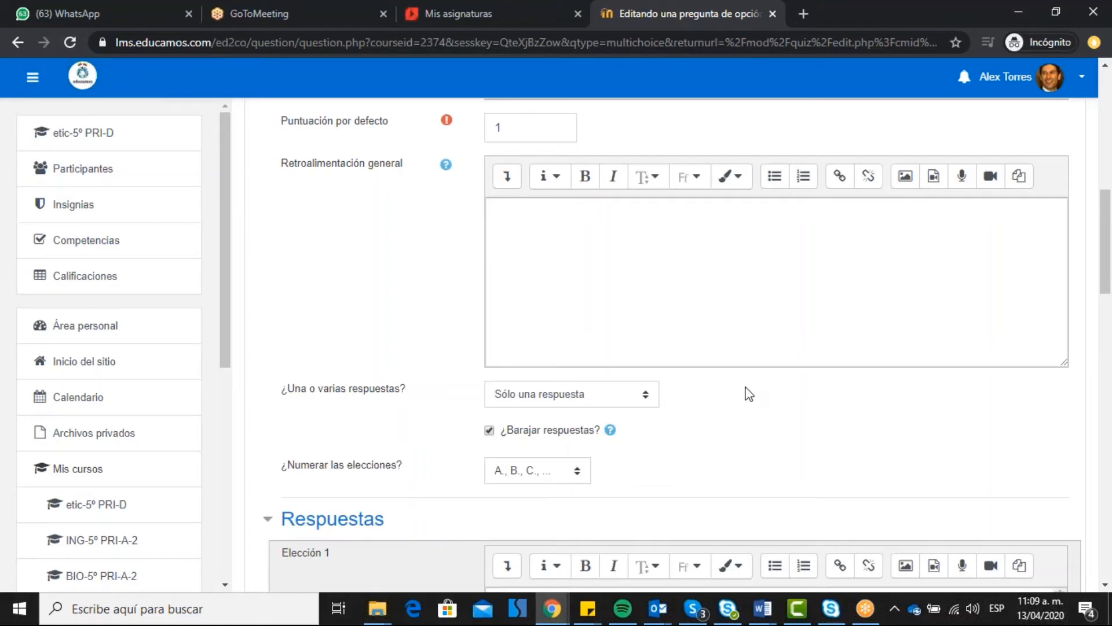
pyautogui.scroll(-3, 752, 398)
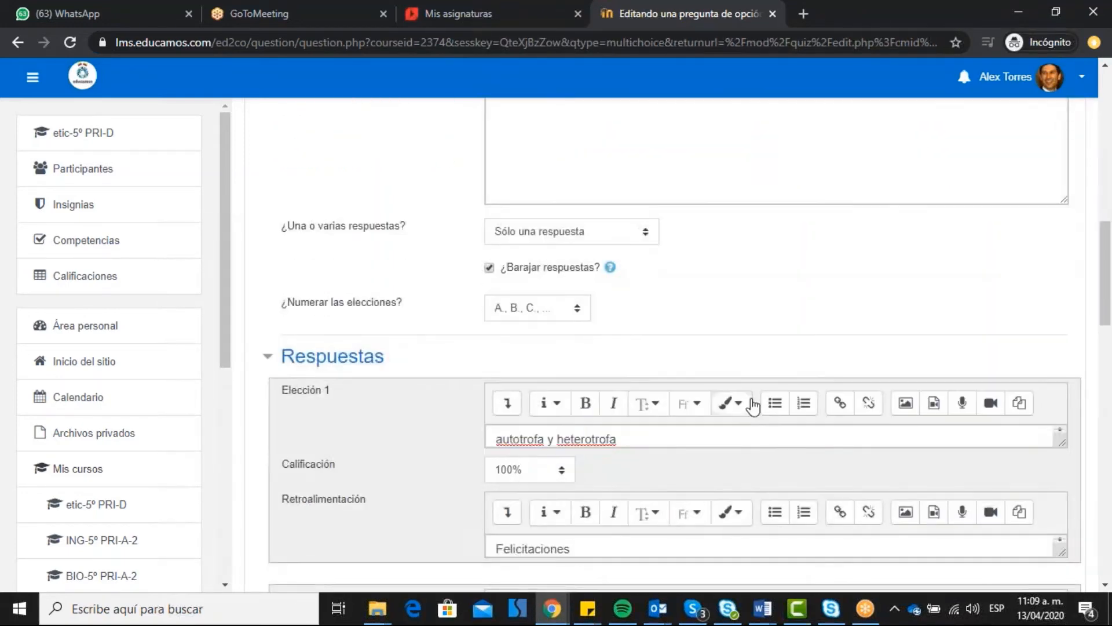
pyautogui.scroll(-2, 666, 399)
# - Capitalize both words in the text of Elección 1 so it reads "Autotrofa y Heterotrofa"
pyautogui.click(496, 357)
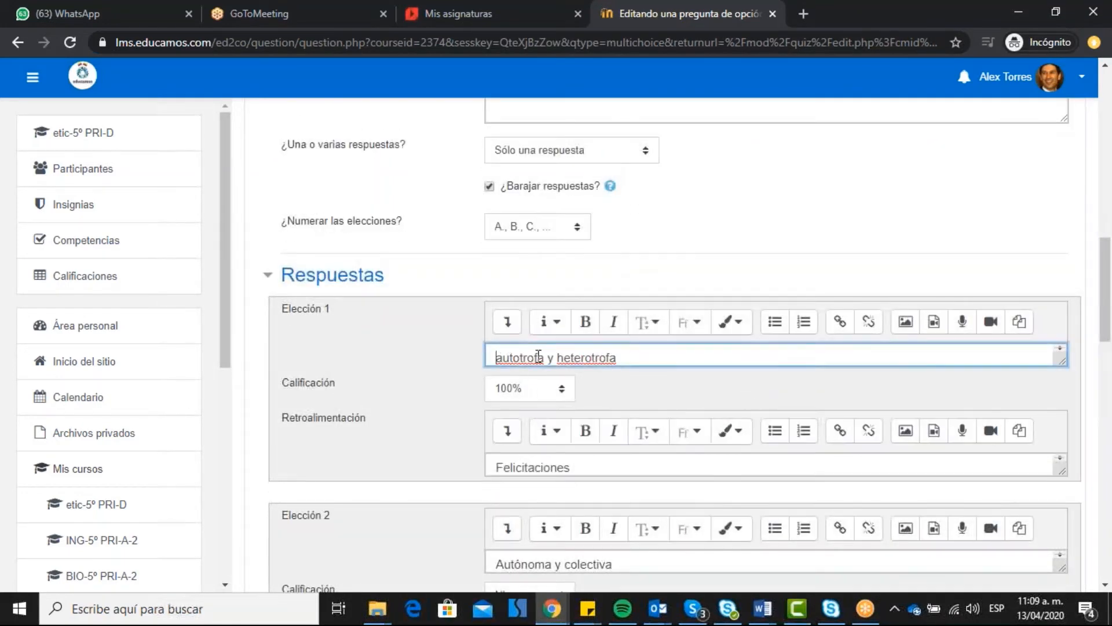
pyautogui.press('Delete')
pyautogui.write('A')
pyautogui.press('Right')
pyautogui.press('Right')
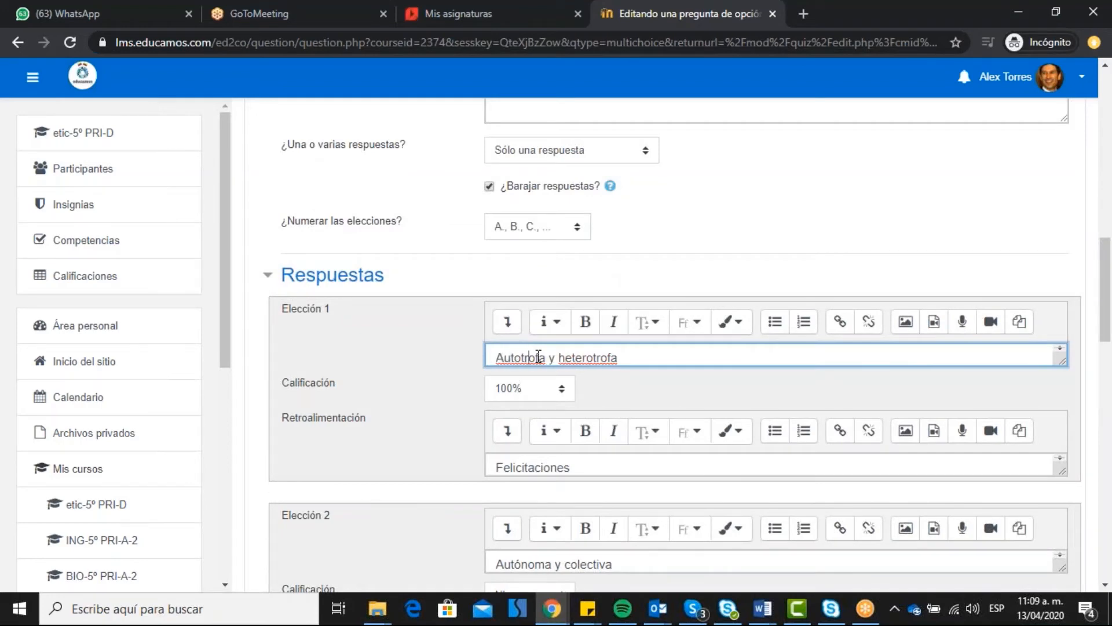
pyautogui.press('Delete')
pyautogui.write('H')
# - Examine the grade percentages available for Elección 1 and close the list without choosing another value
pyautogui.click(516, 393)
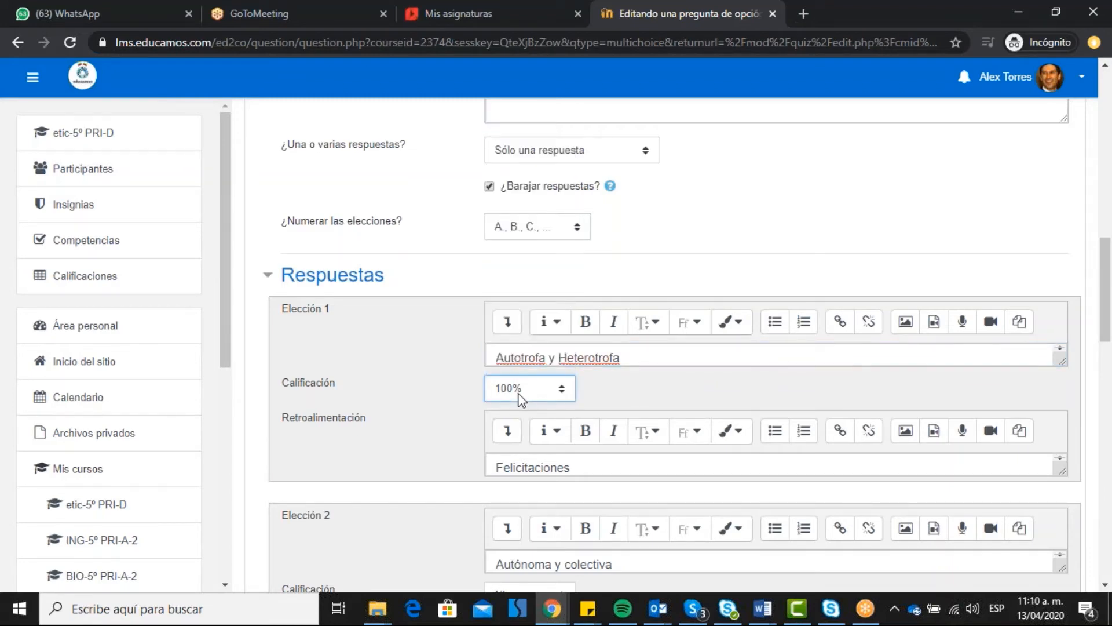
pyautogui.click(521, 398)
pyautogui.scroll(-1, 522, 359)
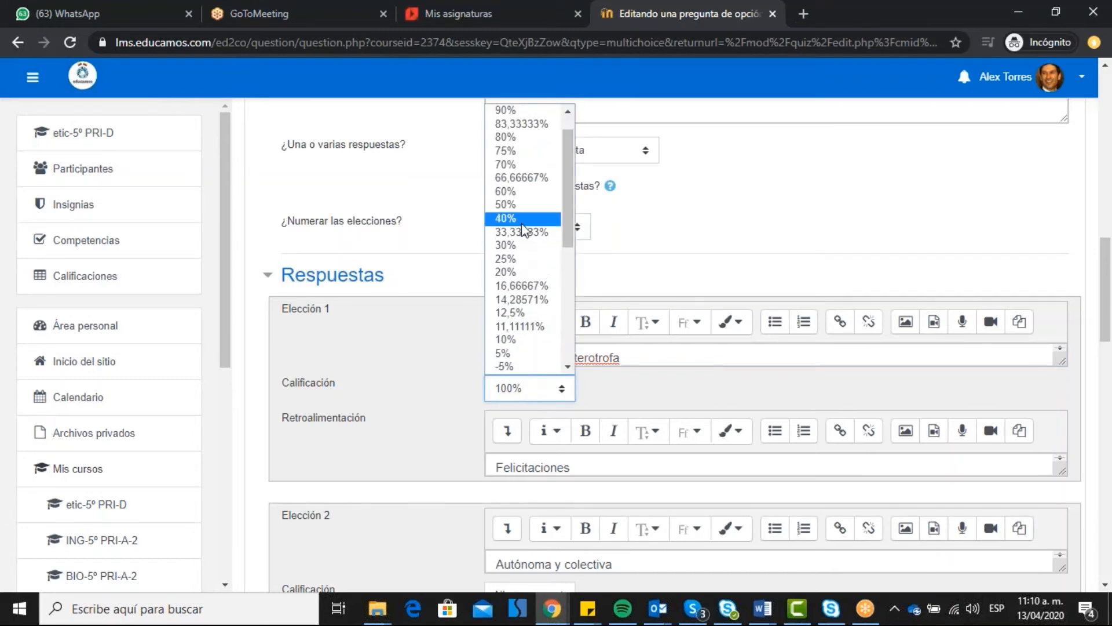
pyautogui.click(618, 396)
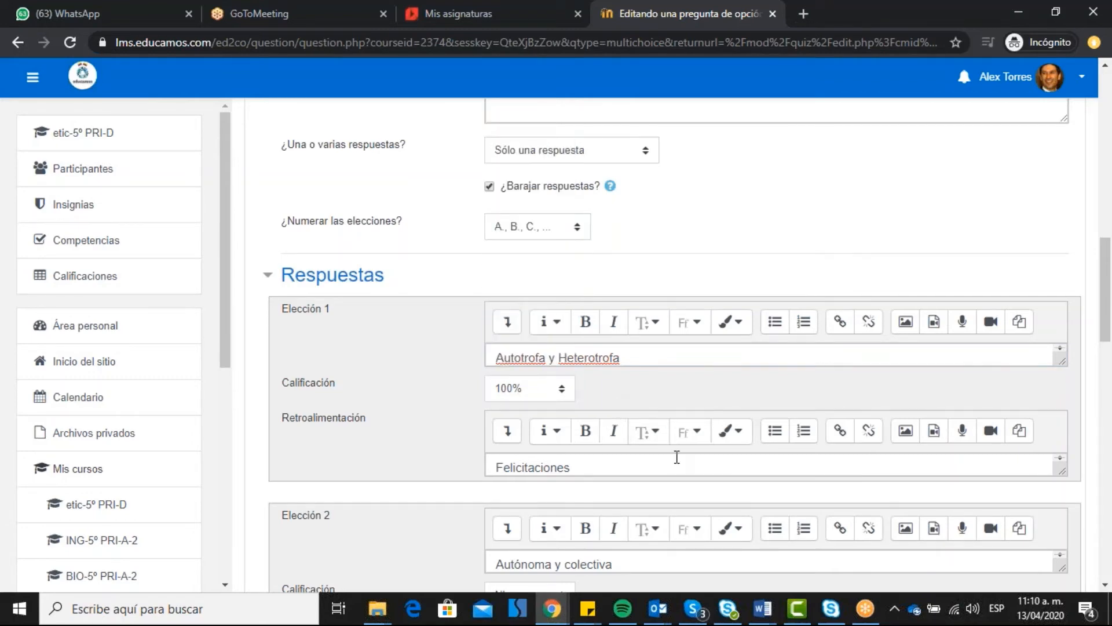
# - Save the multiple-choice question and return to the quiz editing page
pyautogui.scroll(-1, 676, 464)
pyautogui.scroll(4, 736, 452)
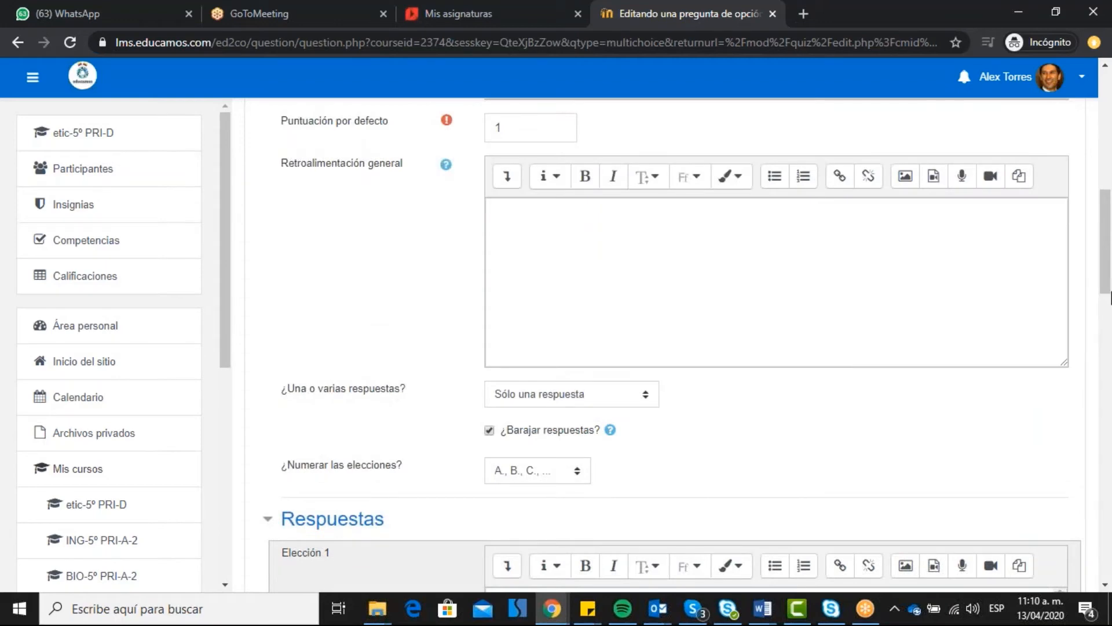
pyautogui.moveTo(1111, 277); pyautogui.dragTo(1111, 524)
pyautogui.click(549, 484)
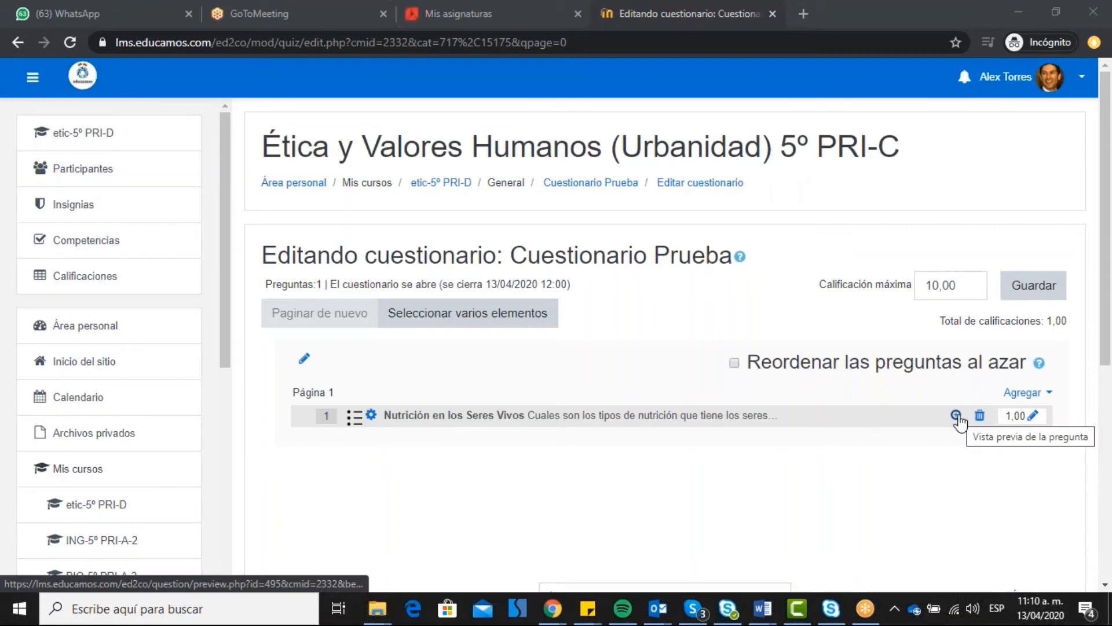
# - Set the mark of the Nutrición en los Seres Vivos question to 2
pyautogui.click(1023, 416)
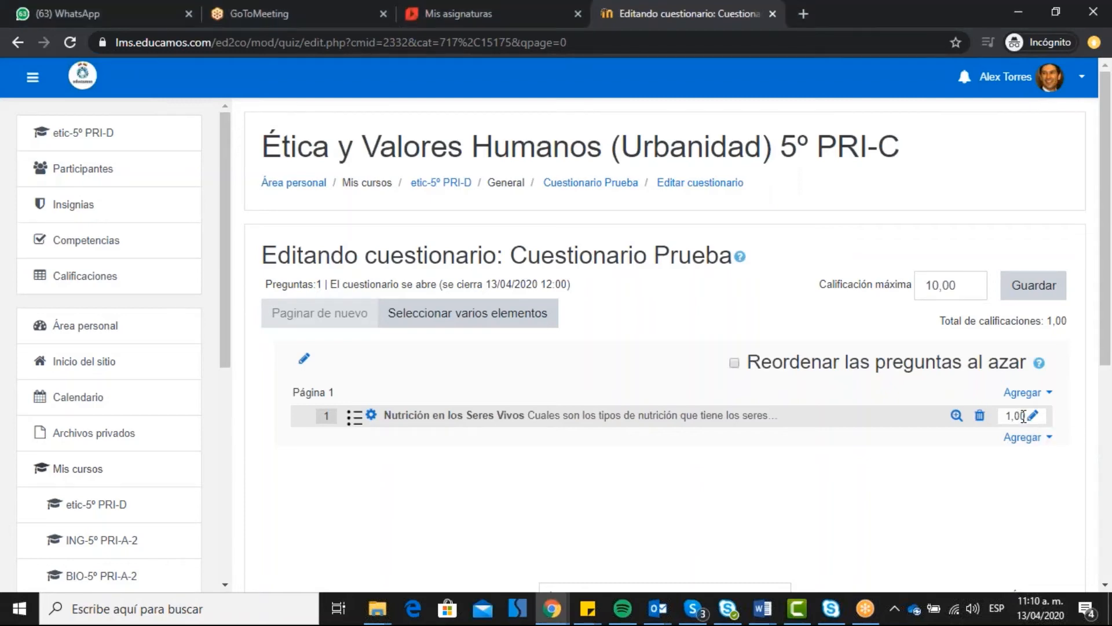
pyautogui.click(1033, 417)
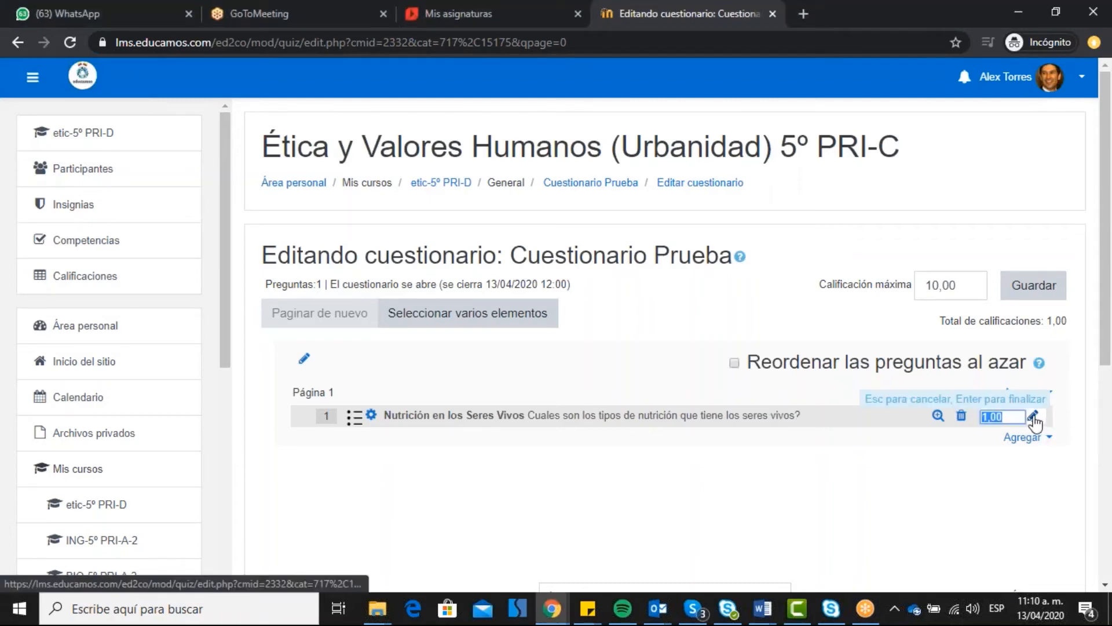
pyautogui.write('2')
pyautogui.press('Return')
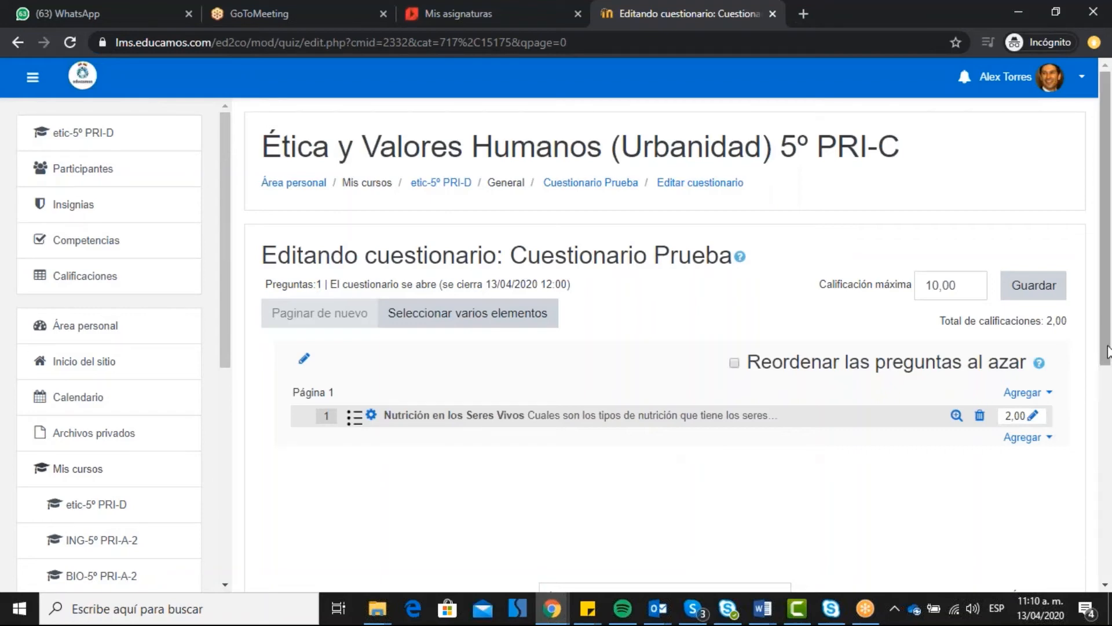
# - Preview the Nutrición en los Seres Vivos question to examine its statement and answer choices, and close the preview window
pyautogui.moveTo(1106, 331); pyautogui.dragTo(1106, 396)
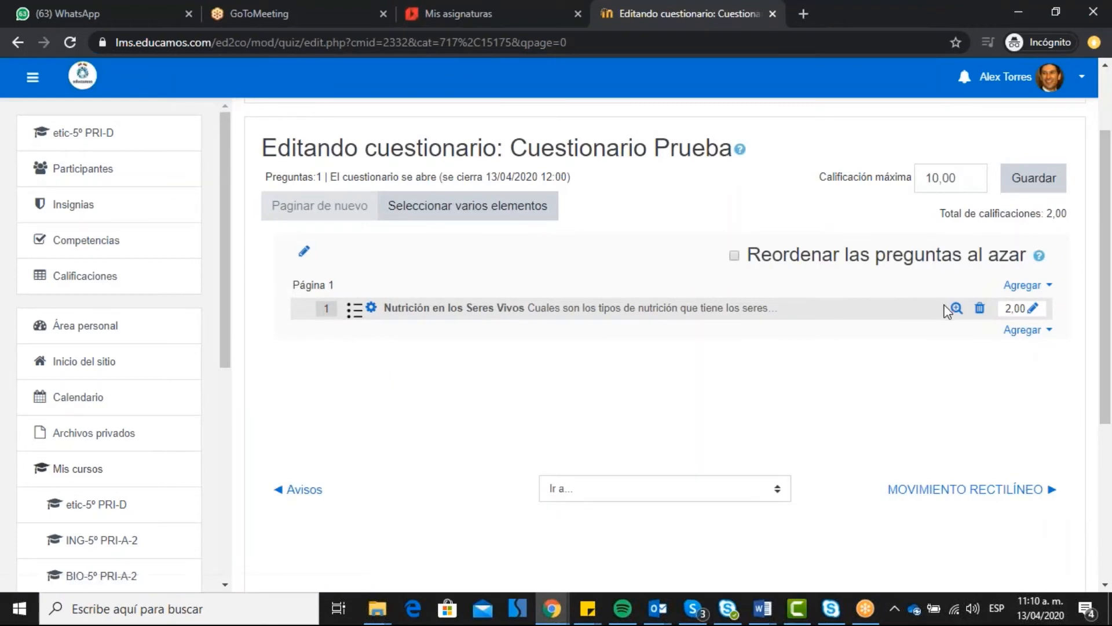
pyautogui.click(955, 309)
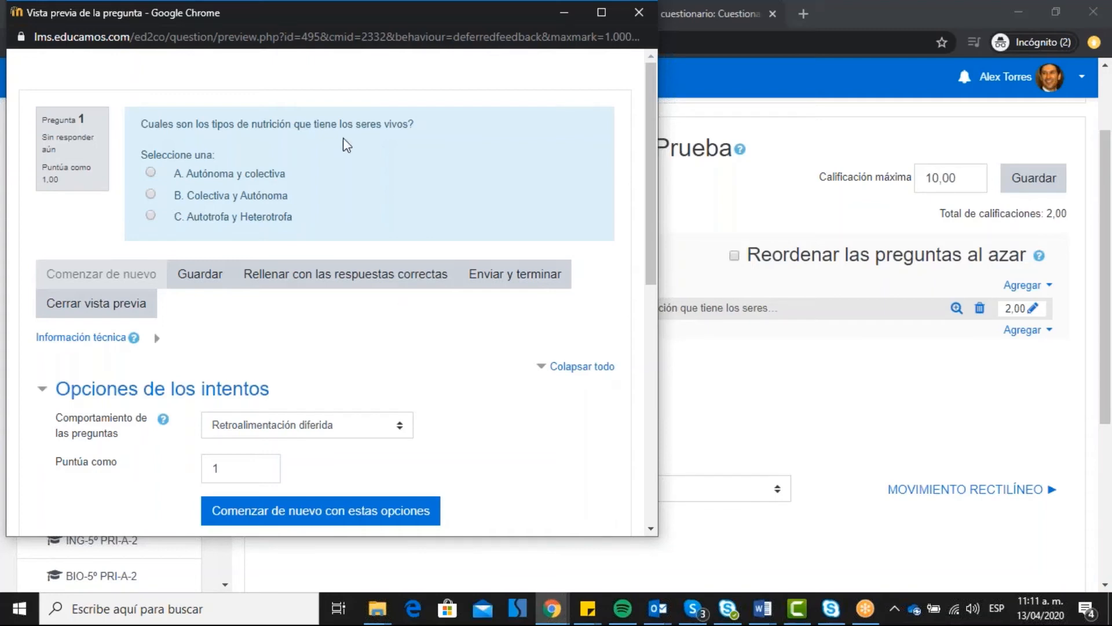
pyautogui.click(639, 13)
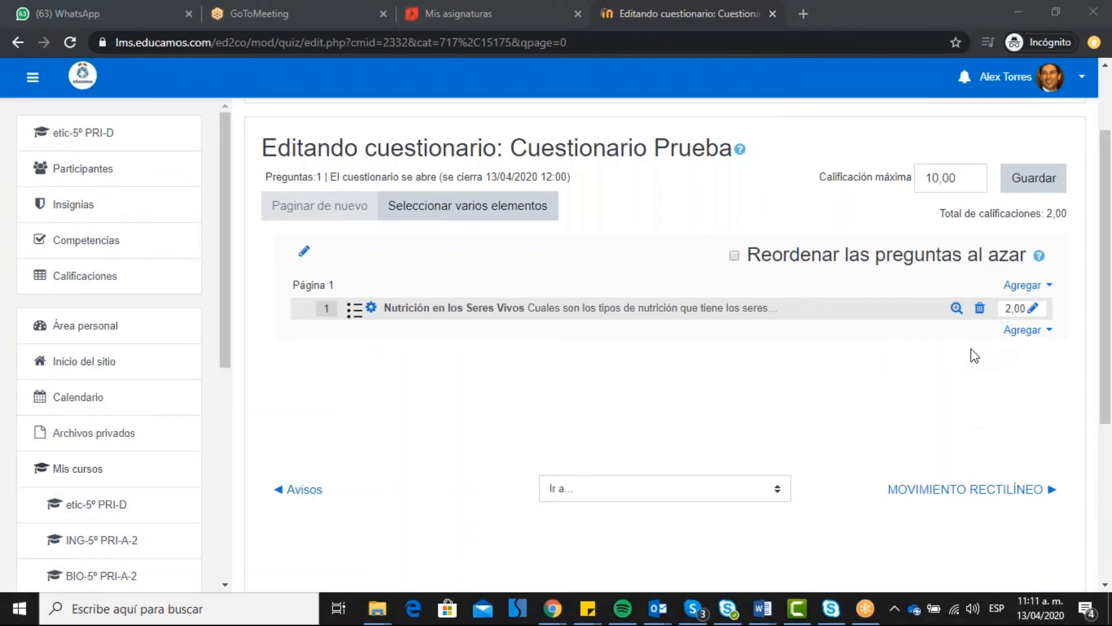
# - Set the quiz's maximum grade to 5 and save it
pyautogui.click(929, 181)
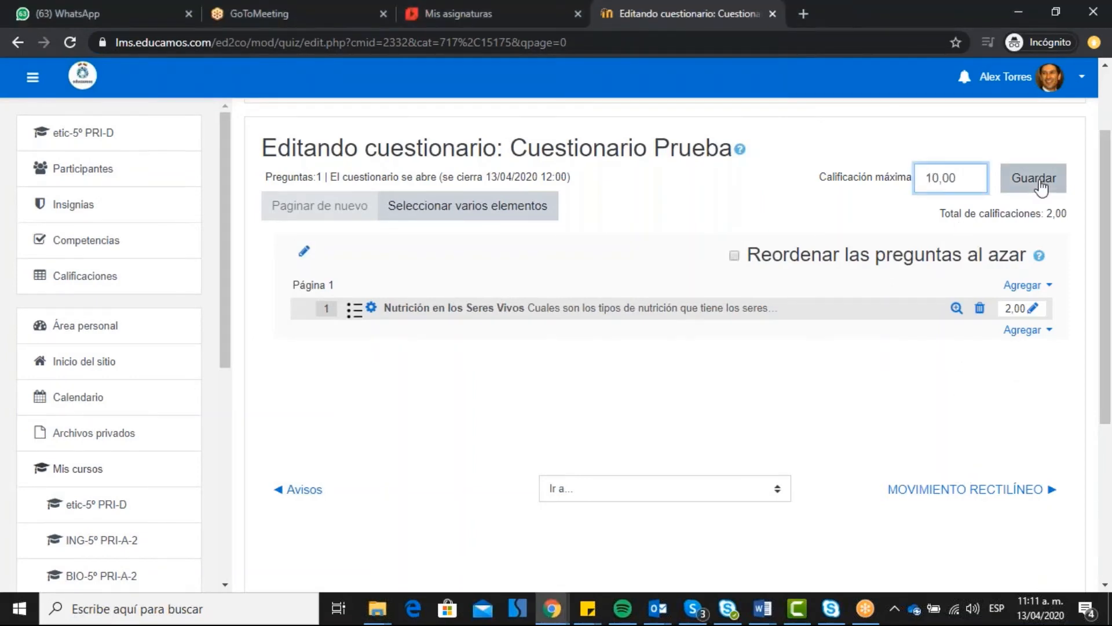
pyautogui.press('Delete')
pyautogui.press('Delete')
pyautogui.press('Delete')
pyautogui.press('Delete')
pyautogui.press('Delete')
pyautogui.write('5')
pyautogui.click(1037, 180)
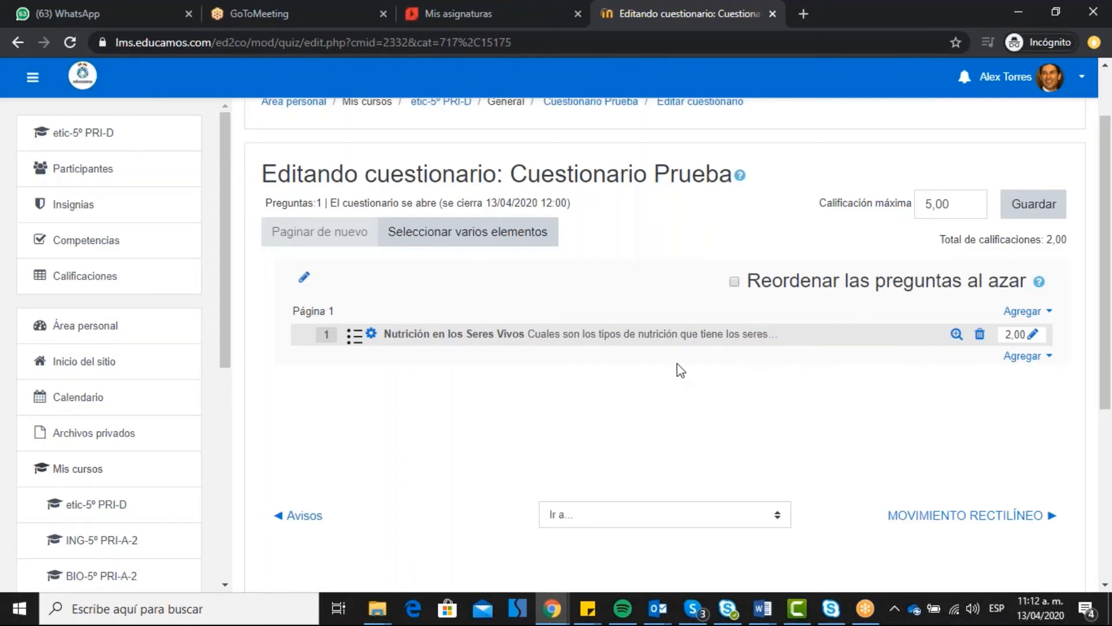
pyautogui.scroll(-1, 697, 374)
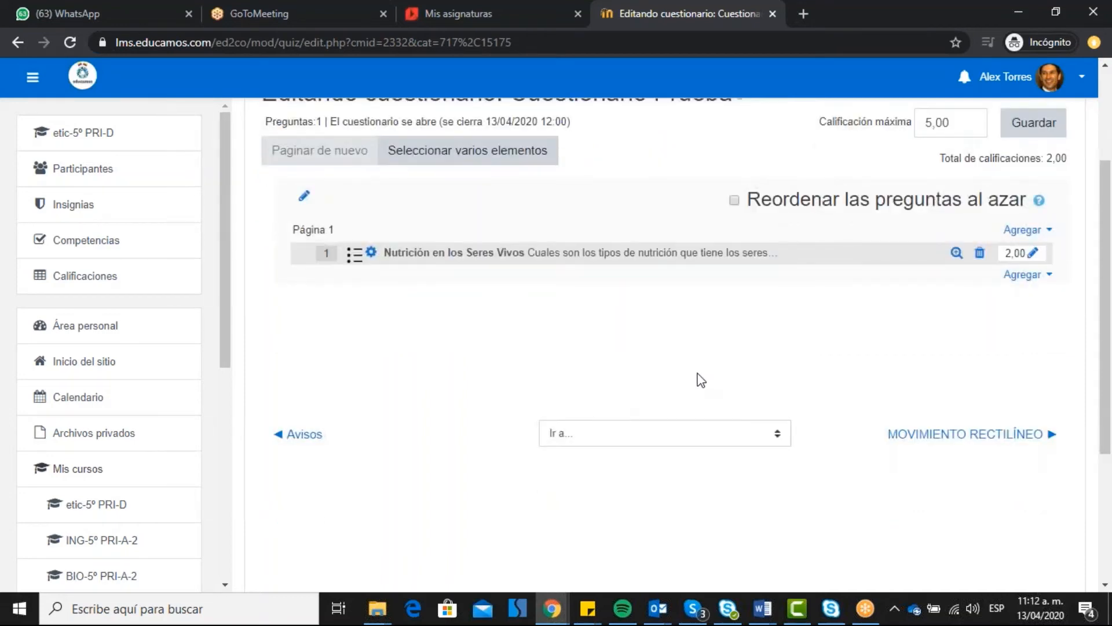
pyautogui.scroll(-2, 699, 377)
pyautogui.scroll(3, 699, 376)
pyautogui.scroll(-3, 699, 376)
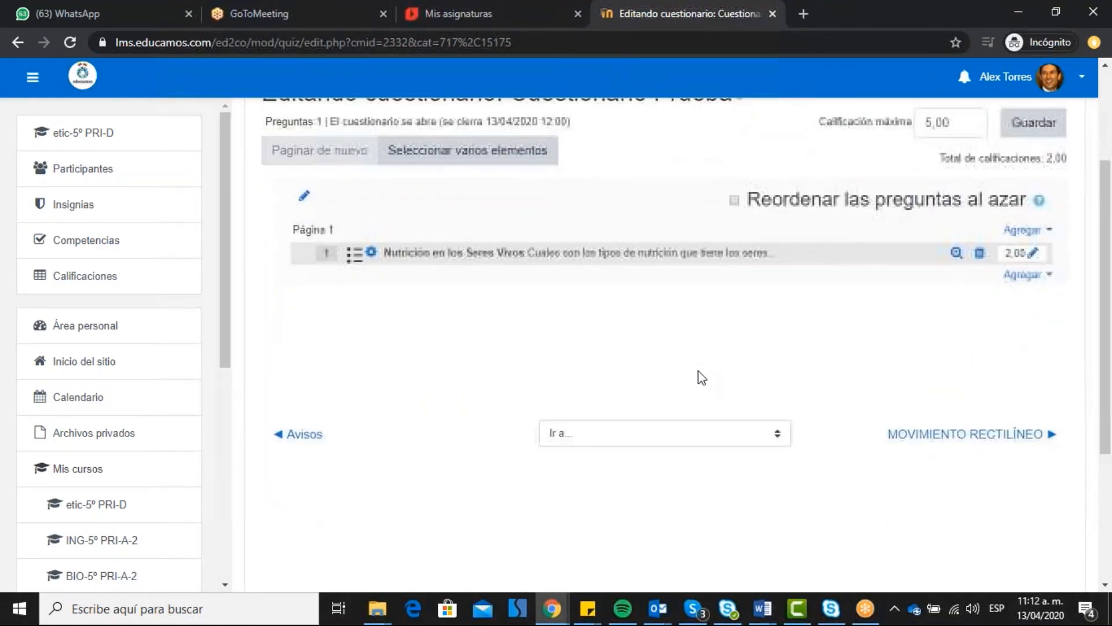
pyautogui.scroll(3, 700, 365)
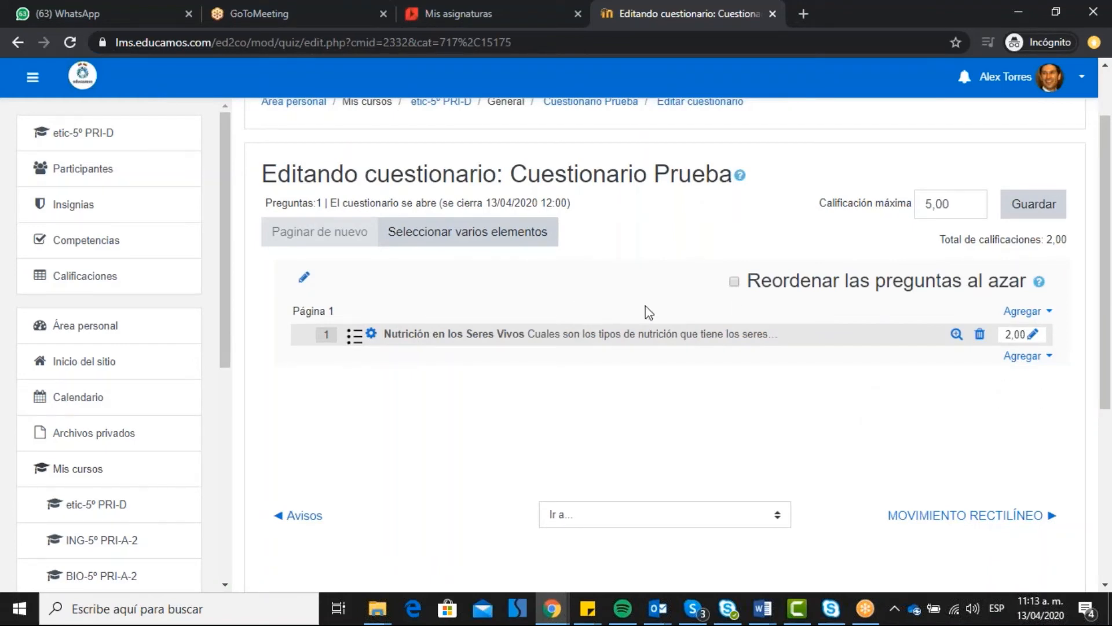
# - Return to the etic-5º PRI-D course and open Cuestionario Prueba to review its allowed attempts, schedule and time limit
pyautogui.moveTo(1111, 185)
pyautogui.mouseDown()
pyautogui.moveTo(1108, 295)
pyautogui.moveTo(1105, 183)
pyautogui.mouseUp()
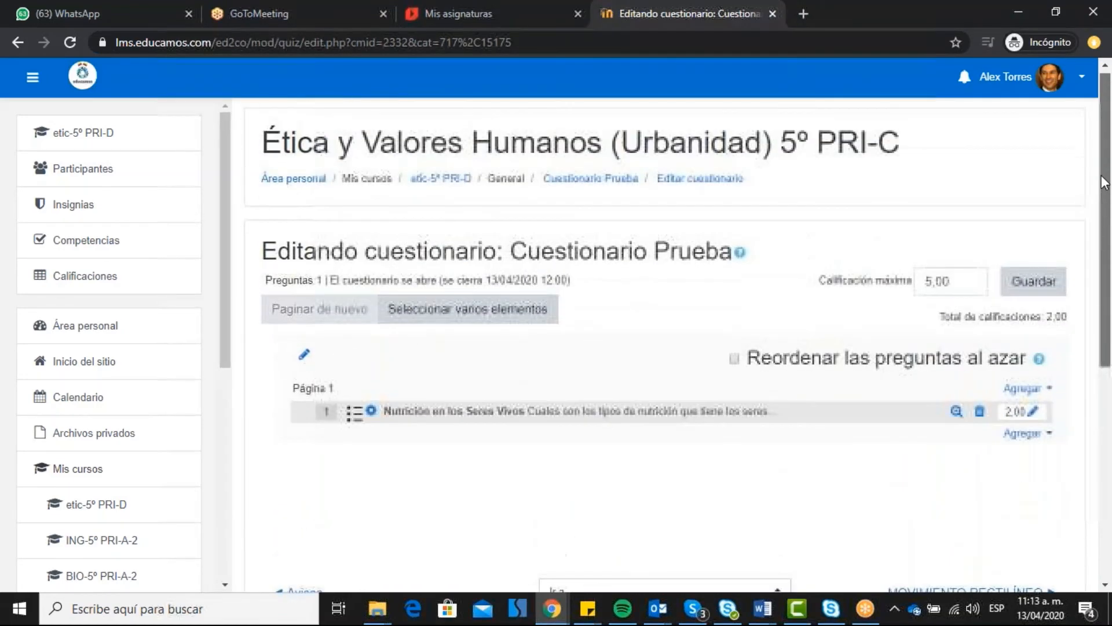
pyautogui.click(461, 181)
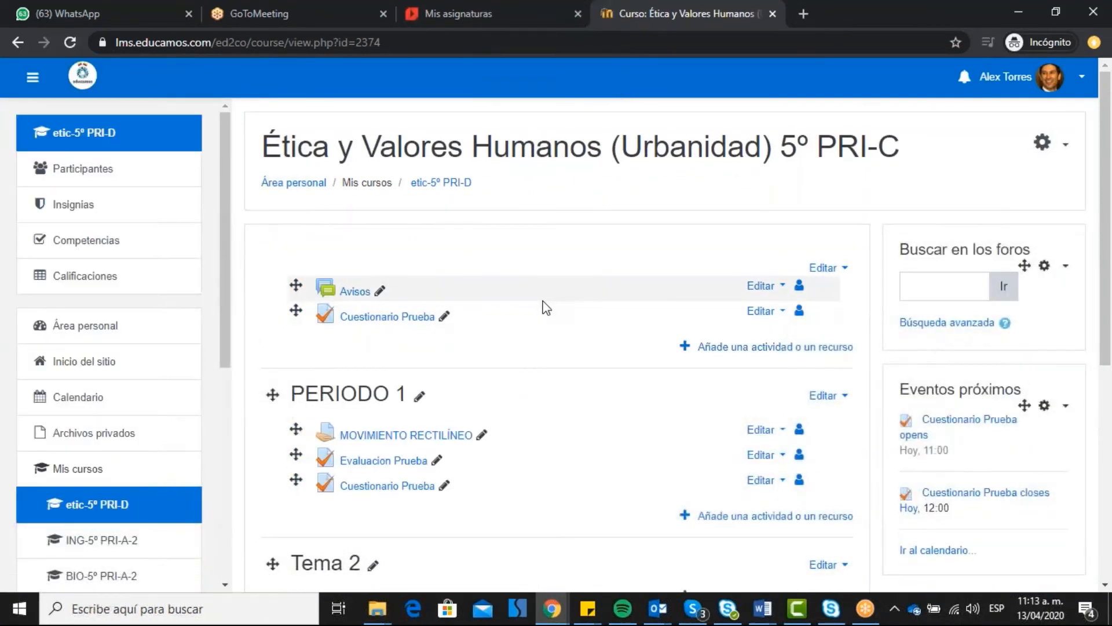
pyautogui.click(403, 322)
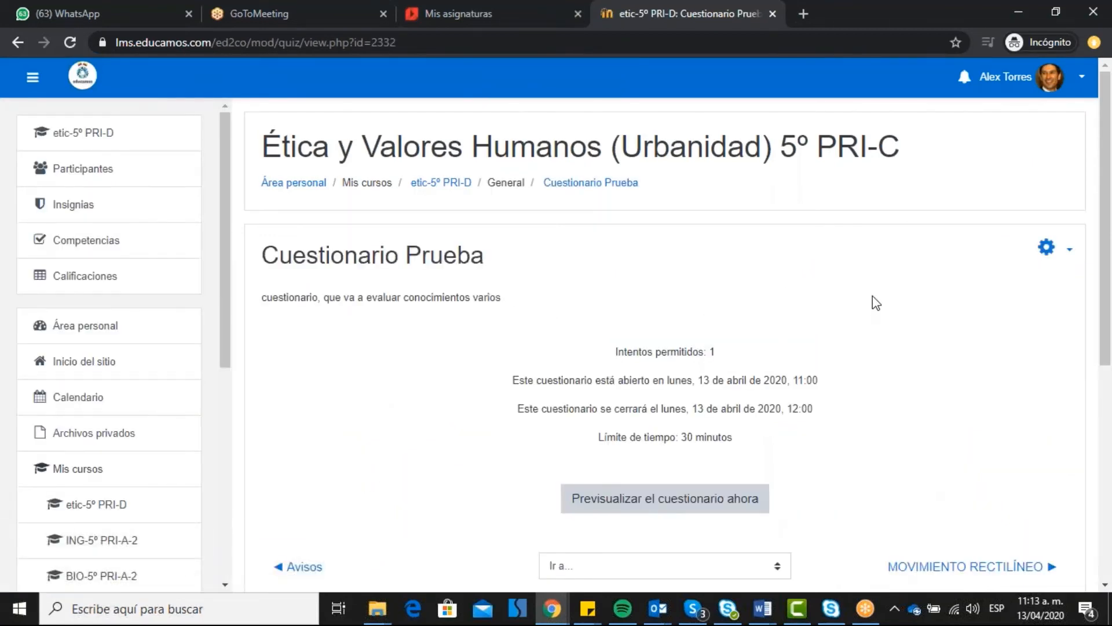
pyautogui.scroll(-3, 745, 353)
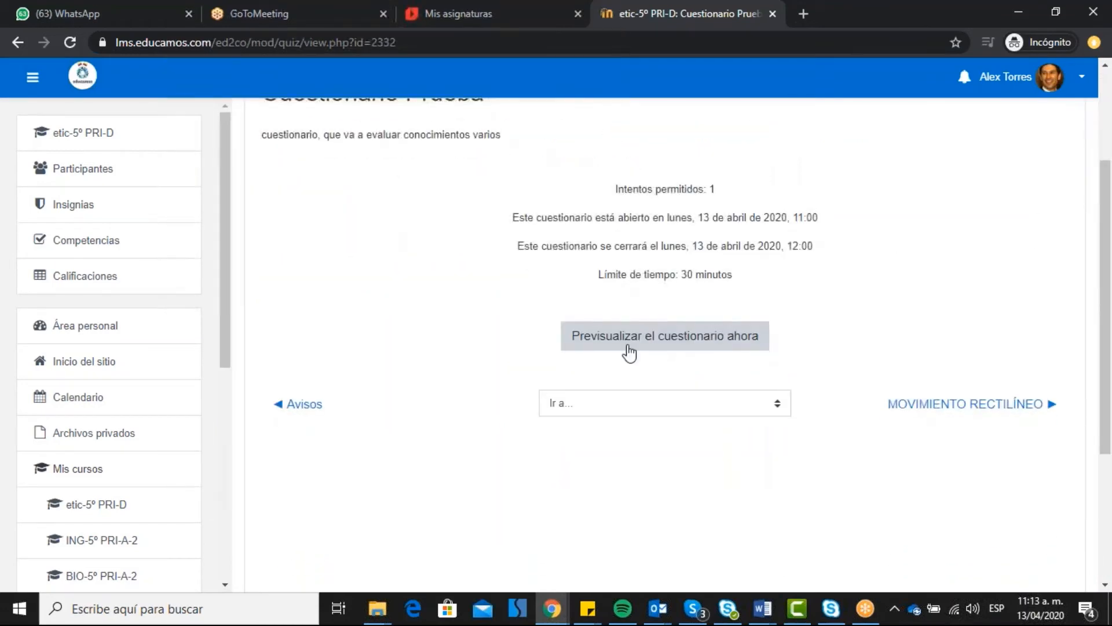
pyautogui.scroll(2, 640, 276)
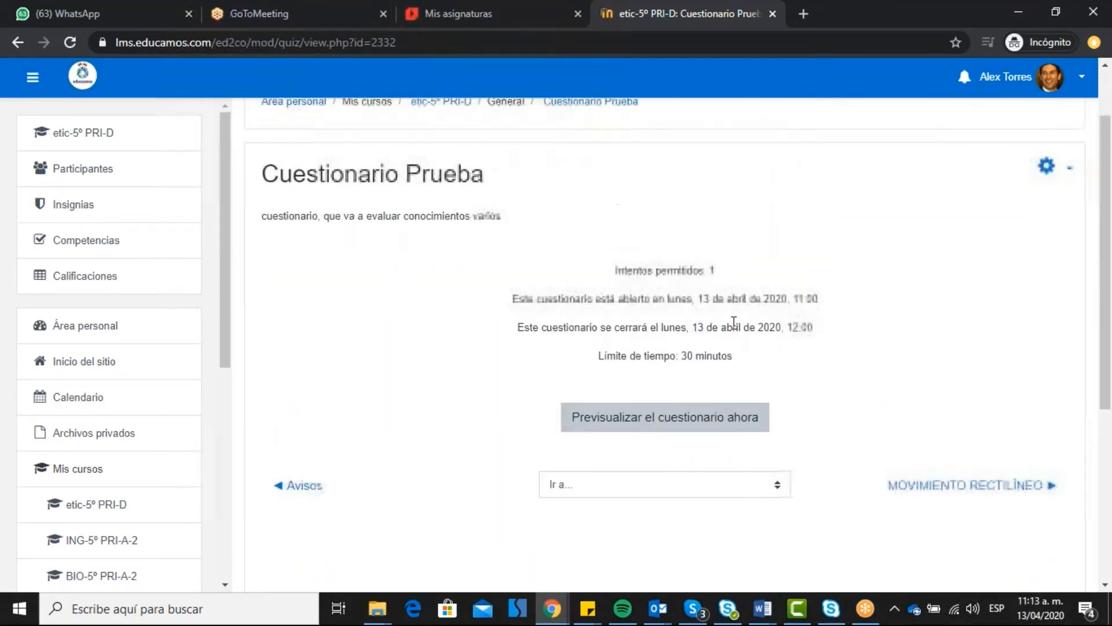
# - Open the question editing page of Cuestionario Prueba from the quiz's administration options
pyautogui.click(1066, 175)
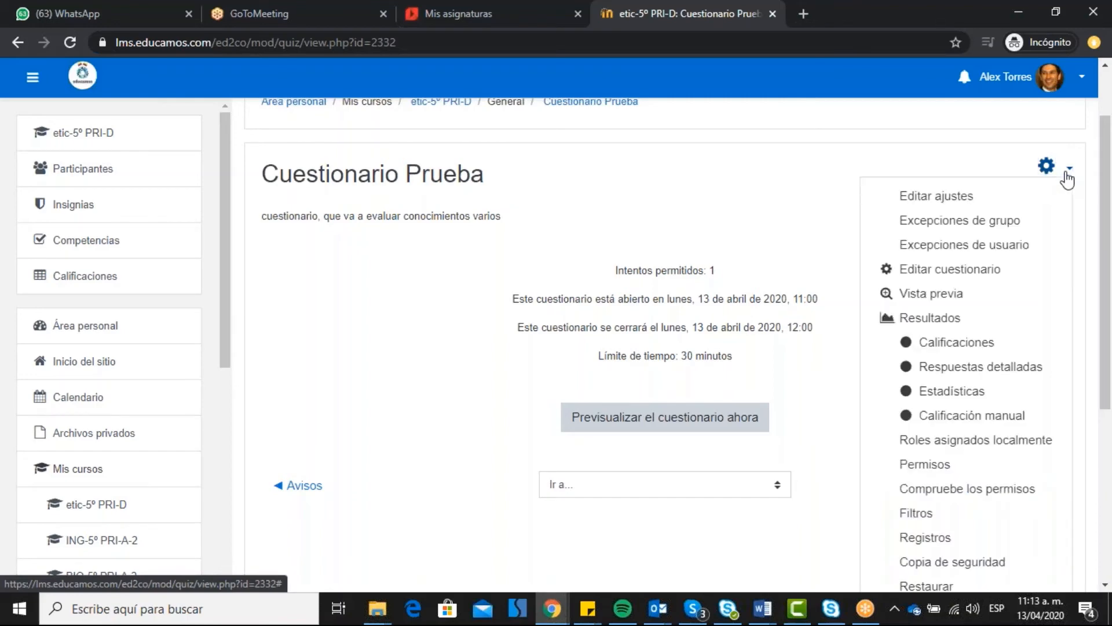
pyautogui.scroll(-1, 983, 168)
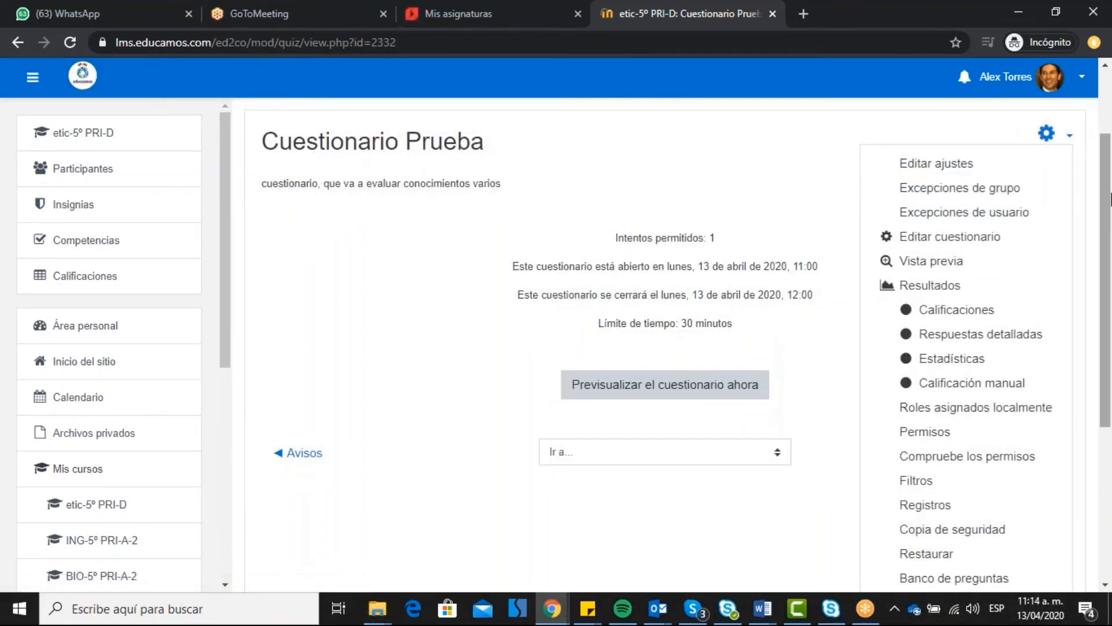
pyautogui.scroll(-1, 1071, 227)
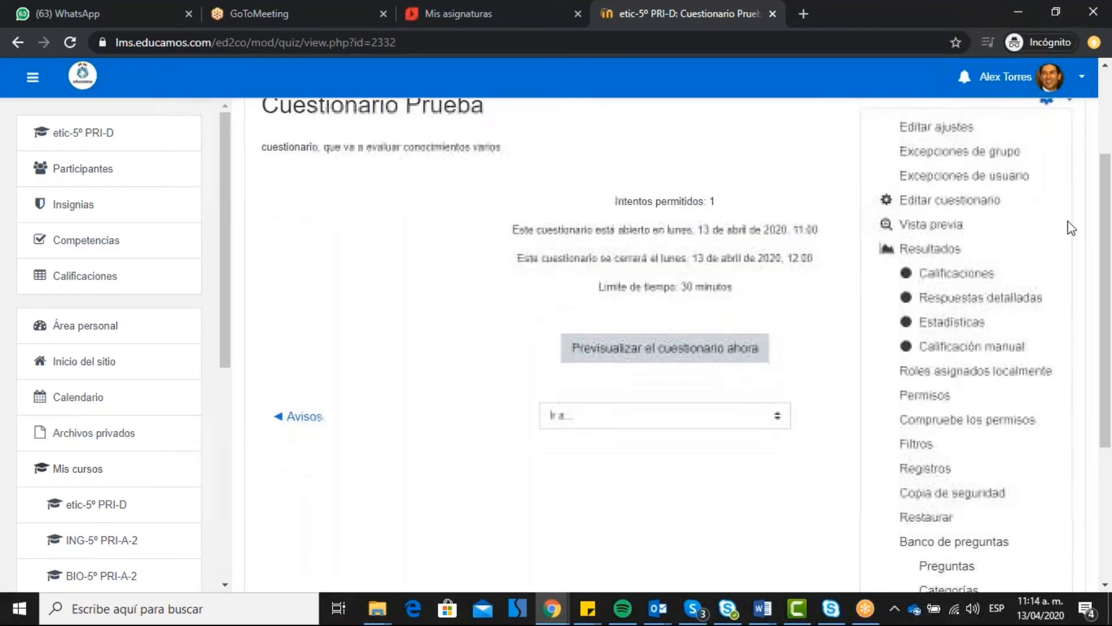
pyautogui.click(962, 202)
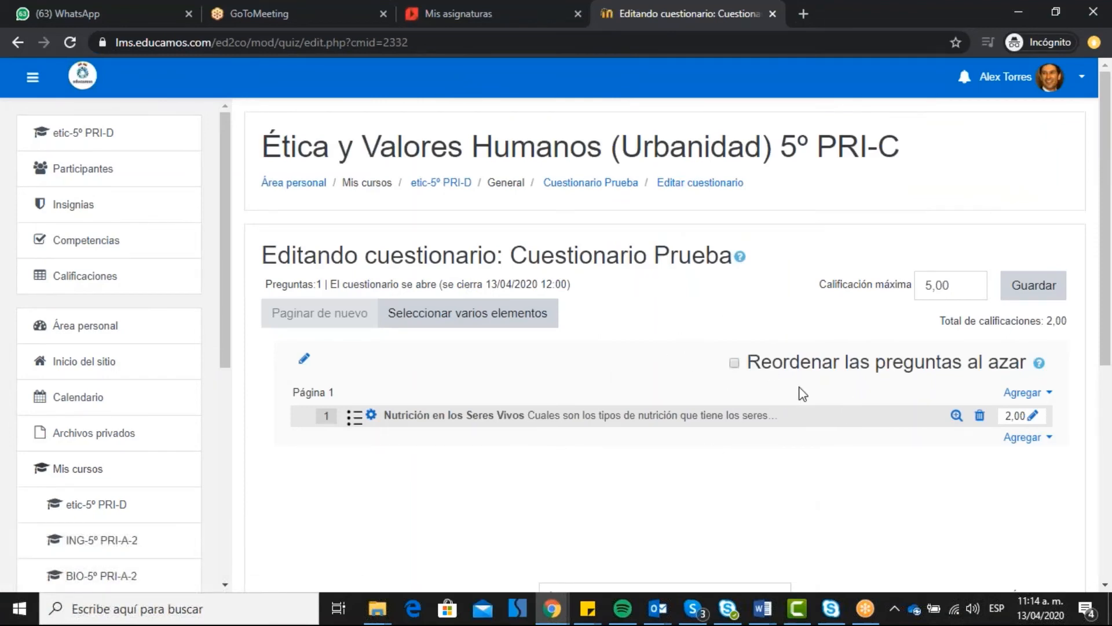
# - Open the Nutrición en los Seres Vivos question for editing, examine its statement, answer choices and feedback, and cancel without saving
pyautogui.click(637, 414)
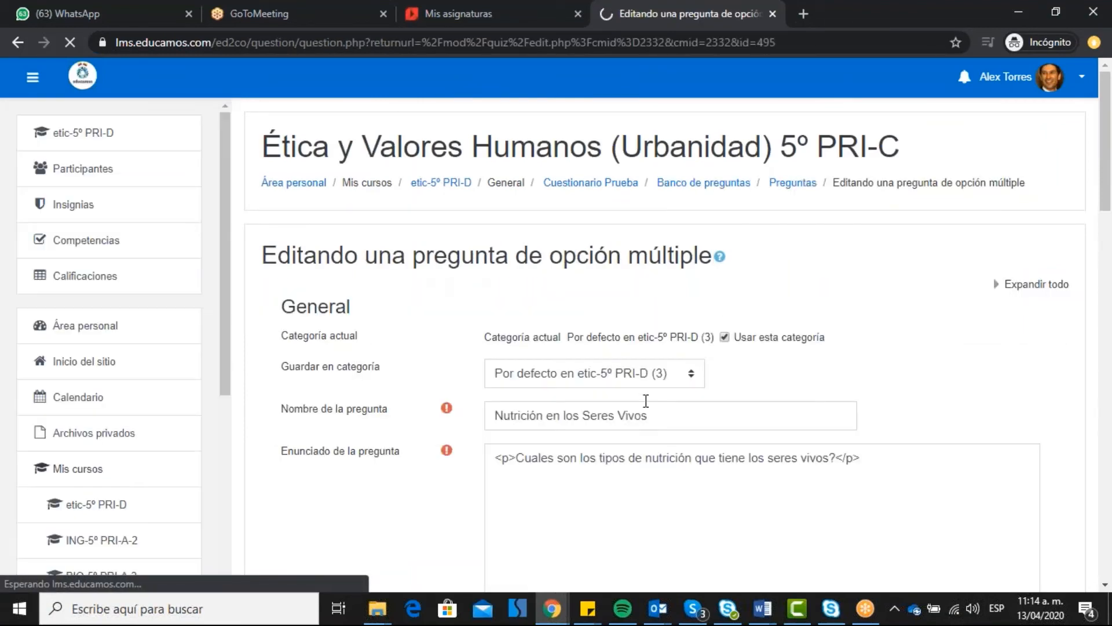
pyautogui.scroll(-4, 646, 400)
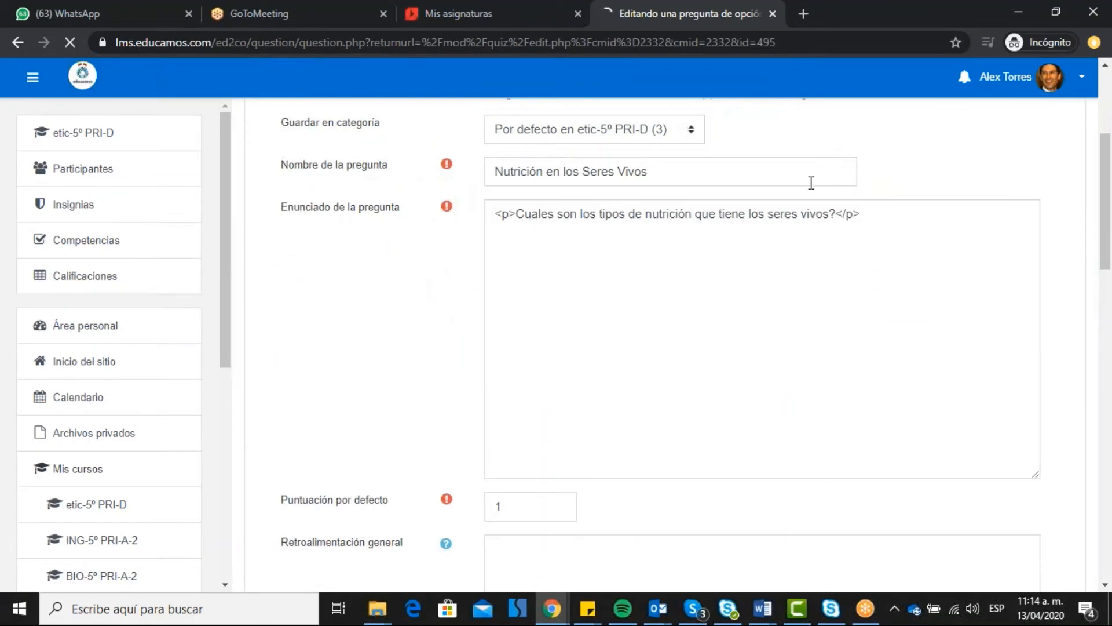
pyautogui.scroll(-7, 625, 288)
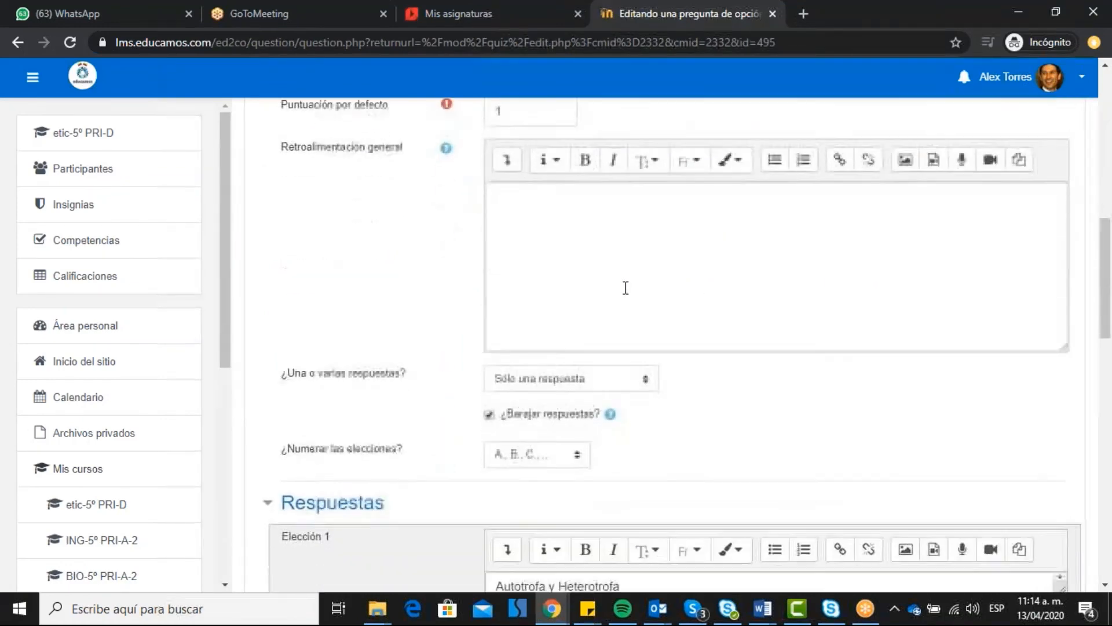
pyautogui.scroll(-3, 626, 288)
pyautogui.scroll(-4, 1045, 318)
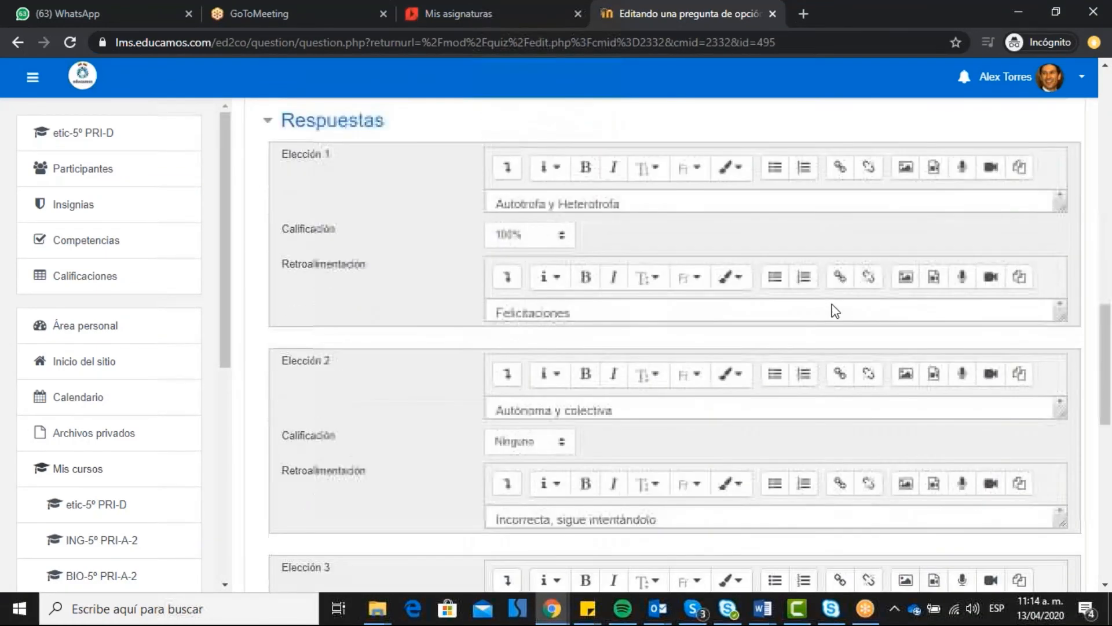
pyautogui.scroll(-7, 835, 311)
pyautogui.scroll(8, 833, 310)
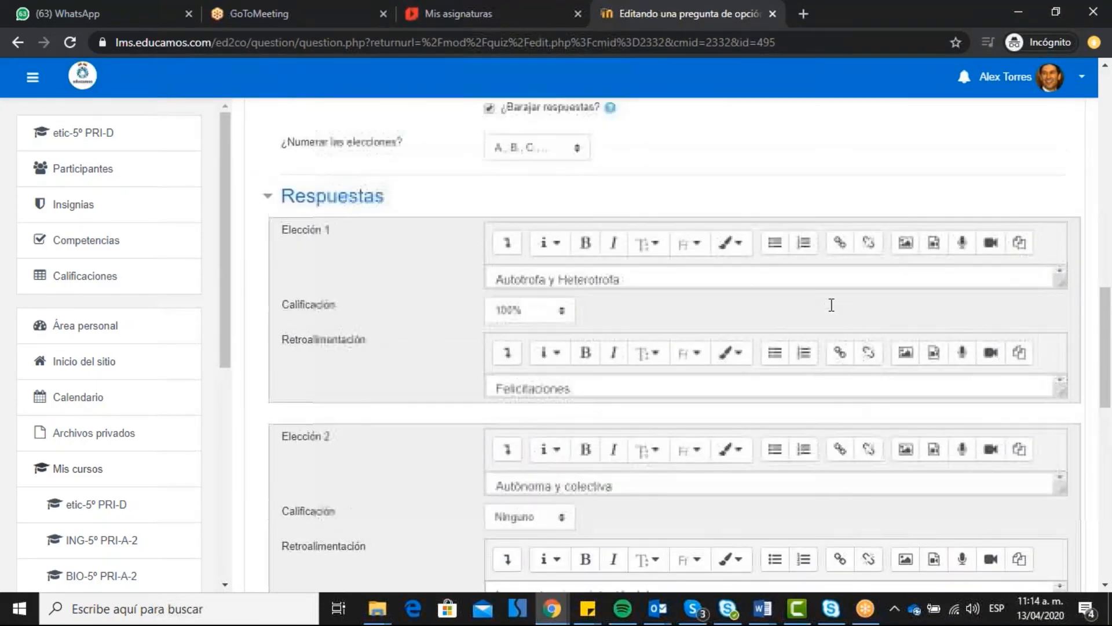
pyautogui.scroll(12, 833, 303)
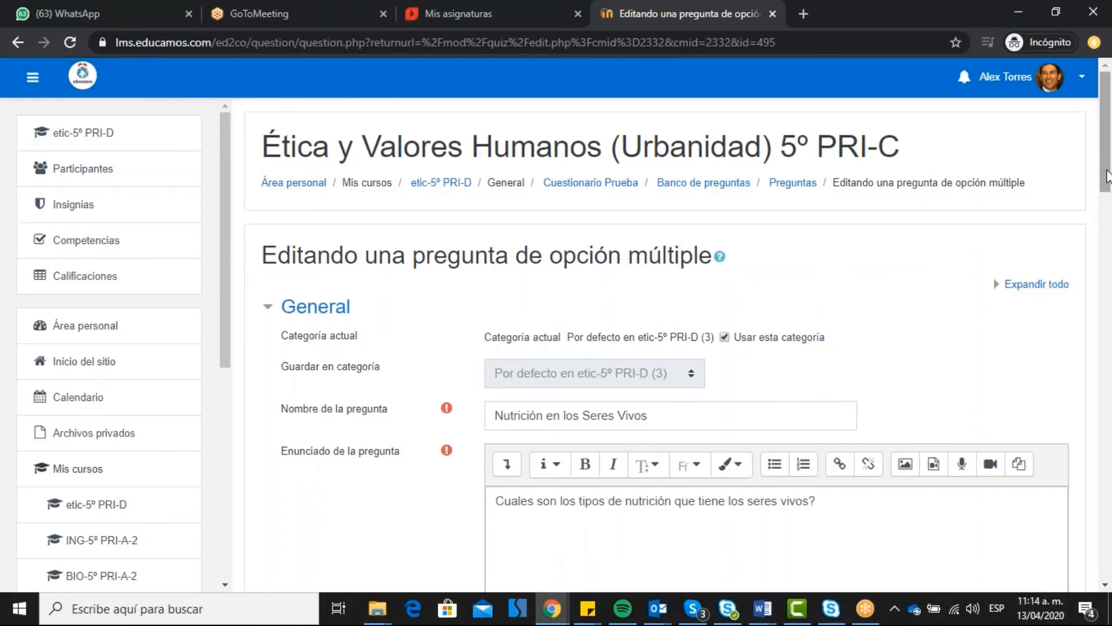
pyautogui.moveTo(1107, 177); pyautogui.dragTo(1110, 527)
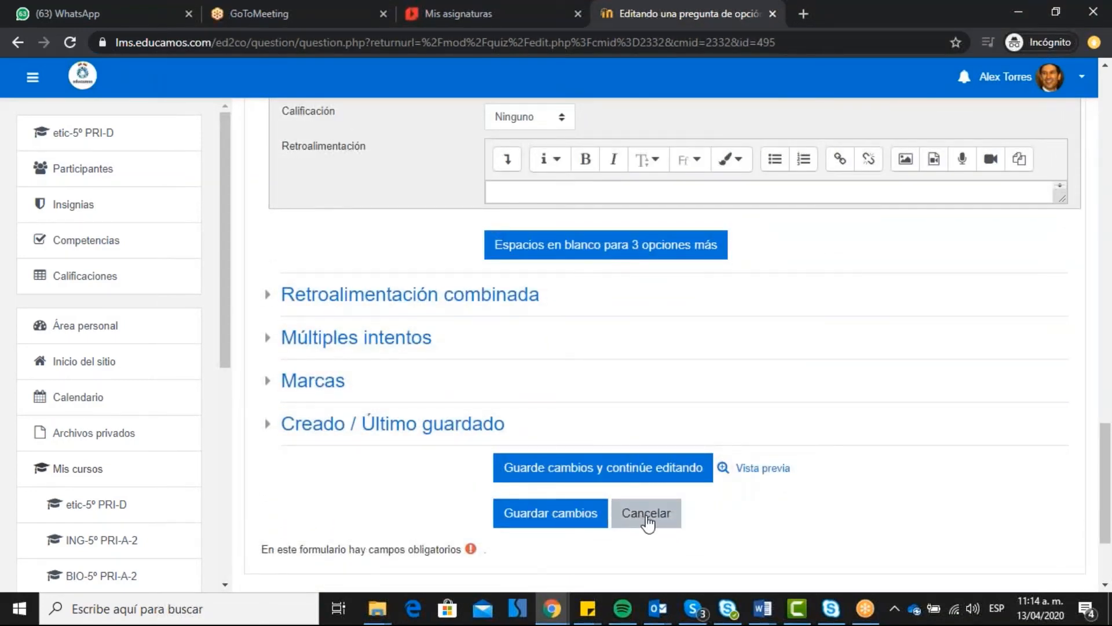
pyautogui.click(647, 521)
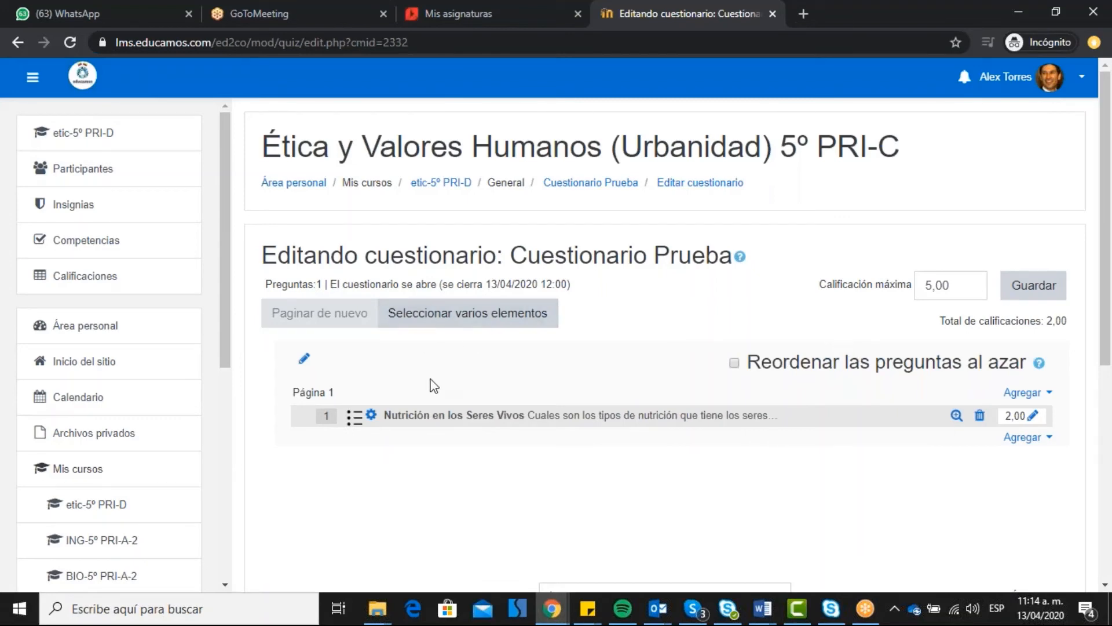
# - Return to the etic-5º PRI-D course page and look over its activities and upcoming events
pyautogui.moveTo(1109, 176)
pyautogui.mouseDown()
pyautogui.moveTo(1111, 308)
pyautogui.moveTo(1109, 197)
pyautogui.mouseUp()
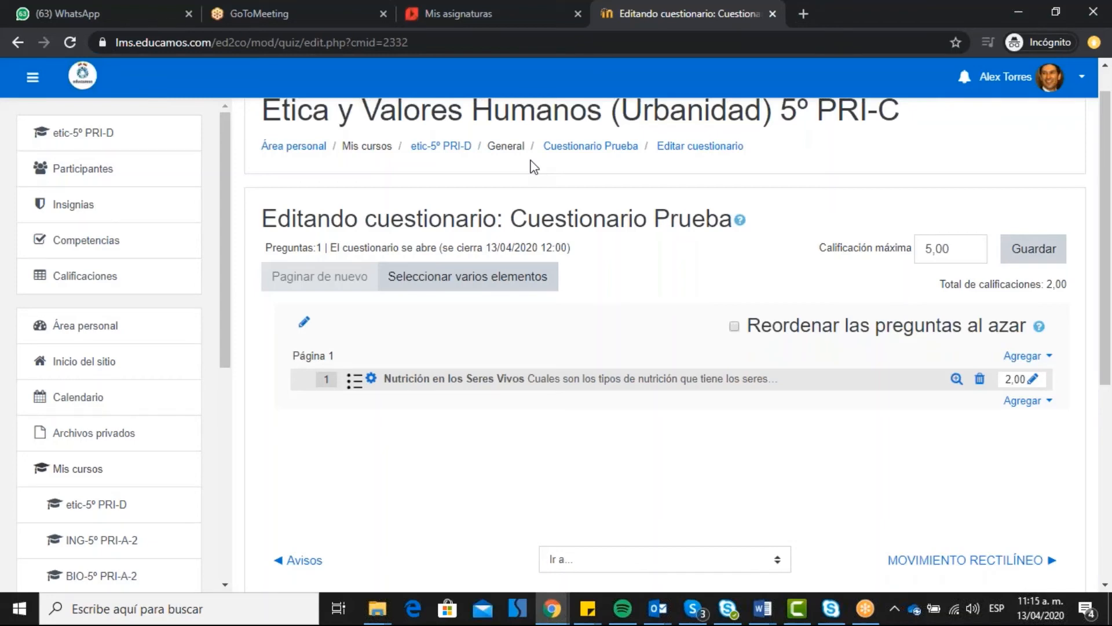
pyautogui.click(429, 148)
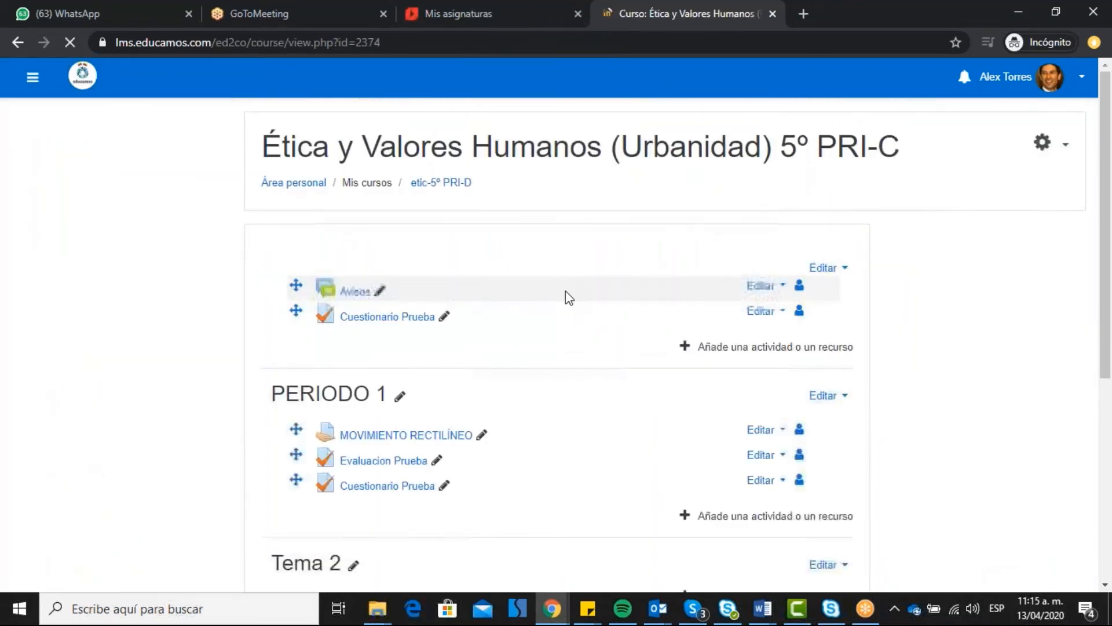
pyautogui.moveTo(1110, 197); pyautogui.dragTo(1111, 212)
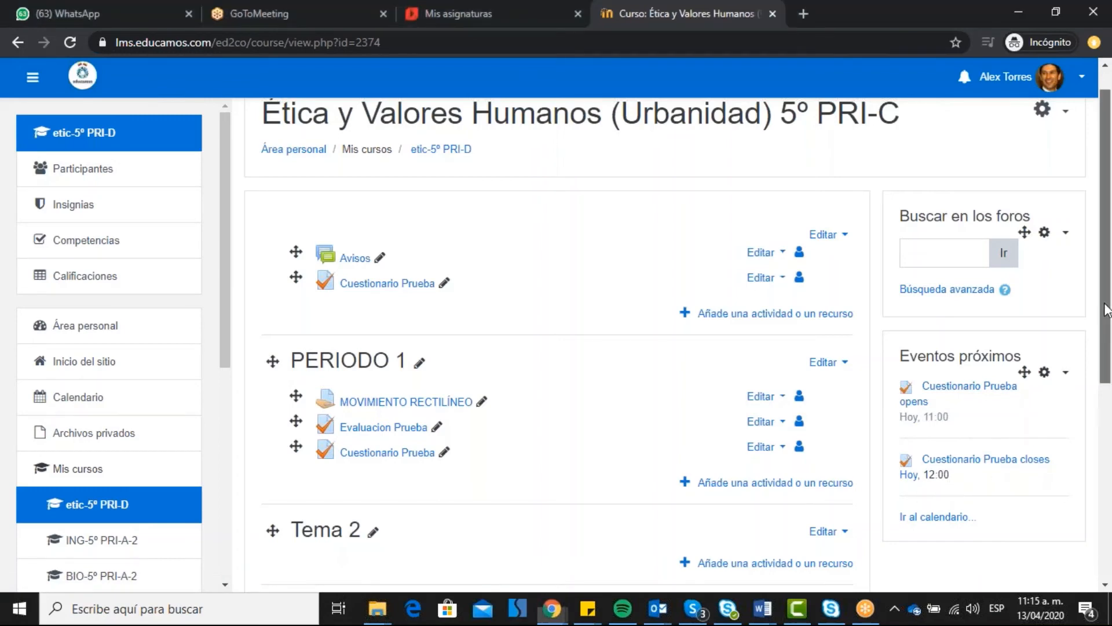
pyautogui.scroll(1, 521, 347)
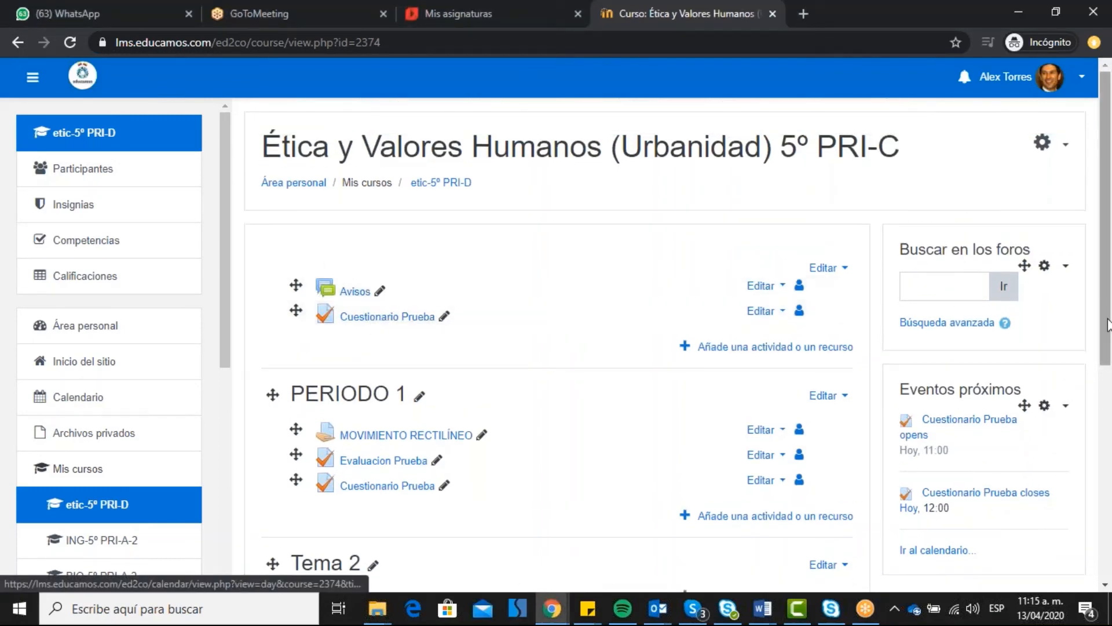
pyautogui.moveTo(1110, 267)
pyautogui.mouseDown()
pyautogui.moveTo(1111, 417)
pyautogui.moveTo(1111, 279)
pyautogui.mouseUp()
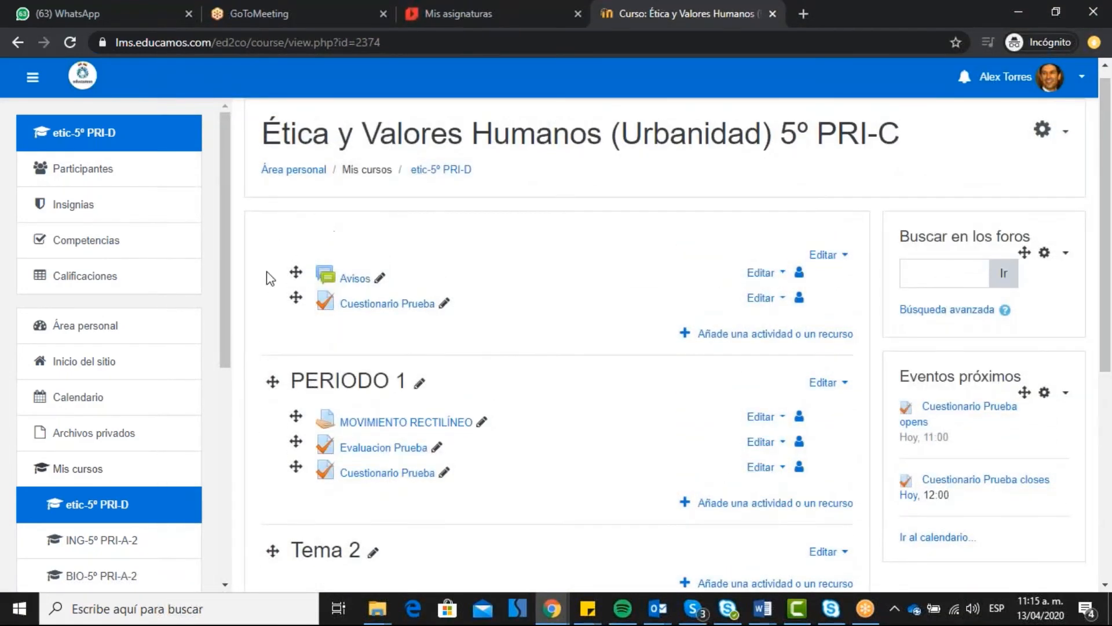
# - Open the general section's Cuestionario Prueba and review its allowed attempts, opening and closing times, and time limit
pyautogui.click(382, 311)
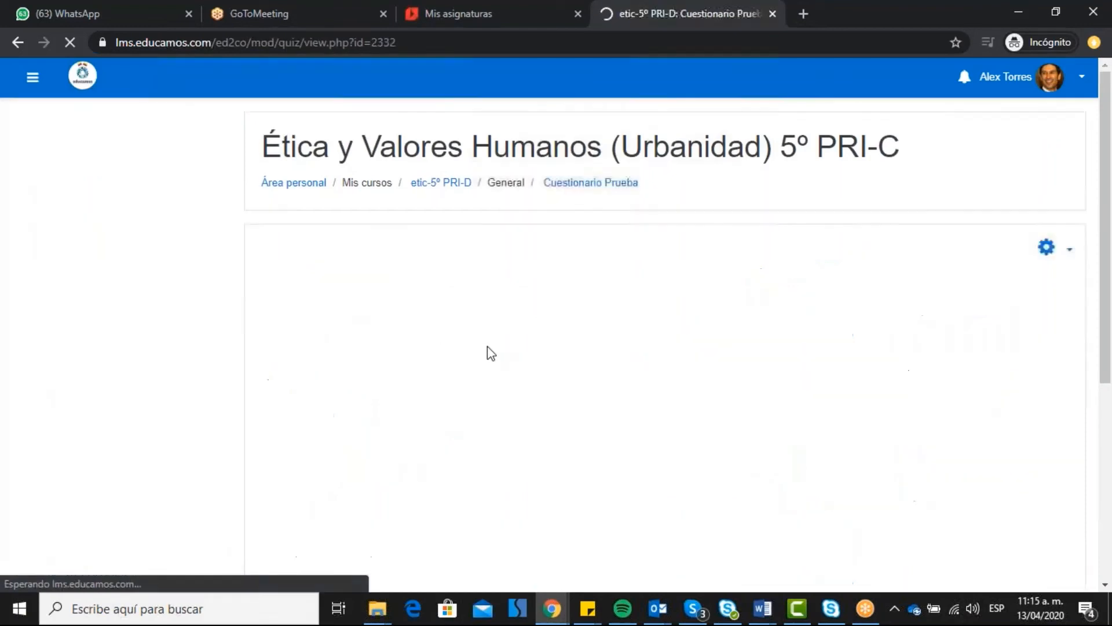
pyautogui.moveTo(607, 357); pyautogui.dragTo(725, 365)
pyautogui.moveTo(515, 379); pyautogui.dragTo(859, 387)
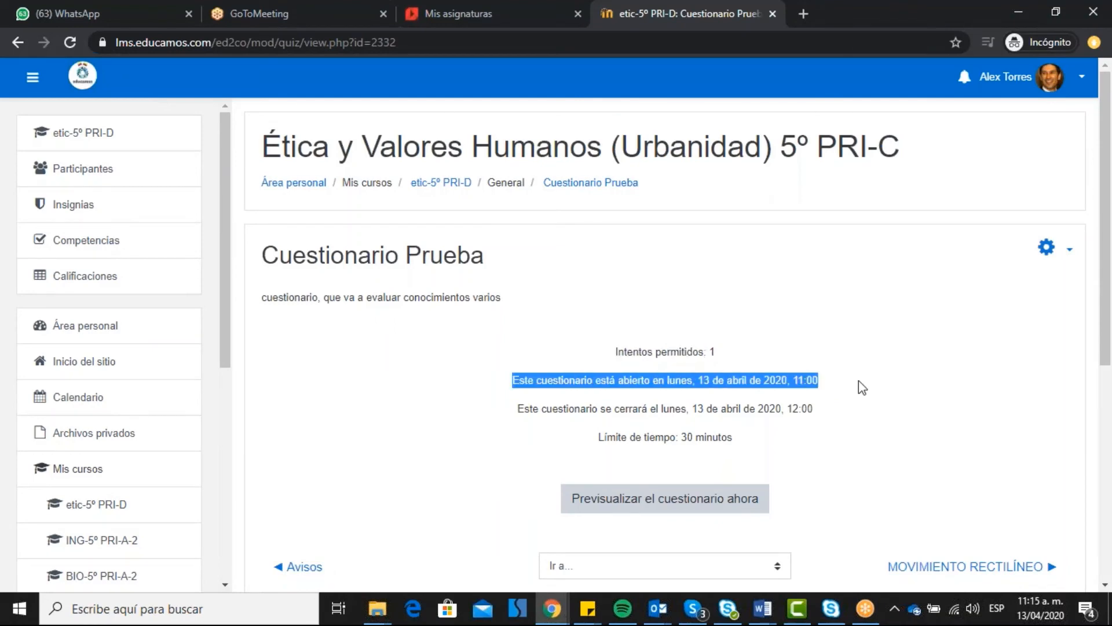
pyautogui.moveTo(518, 409); pyautogui.dragTo(802, 409)
pyautogui.moveTo(598, 437); pyautogui.dragTo(703, 479)
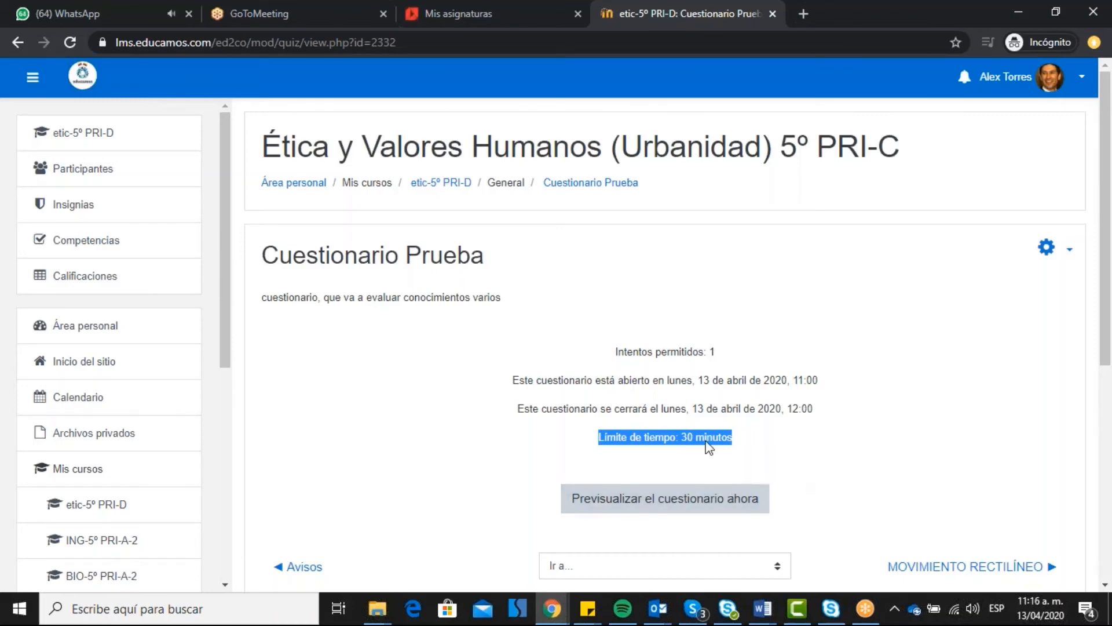
pyautogui.moveTo(798, 380); pyautogui.dragTo(832, 385)
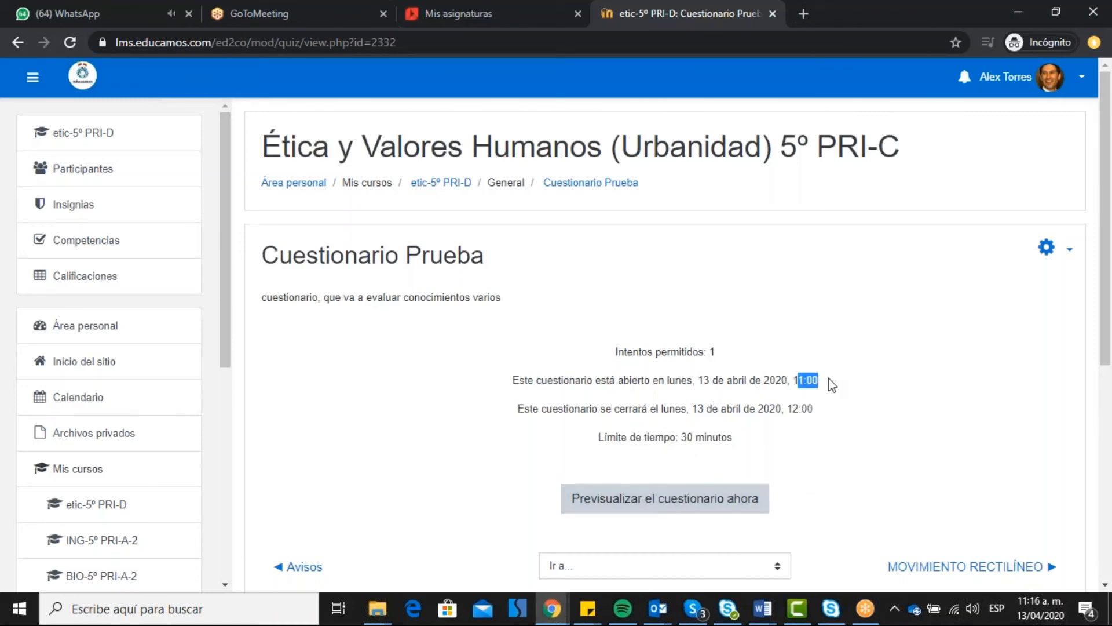
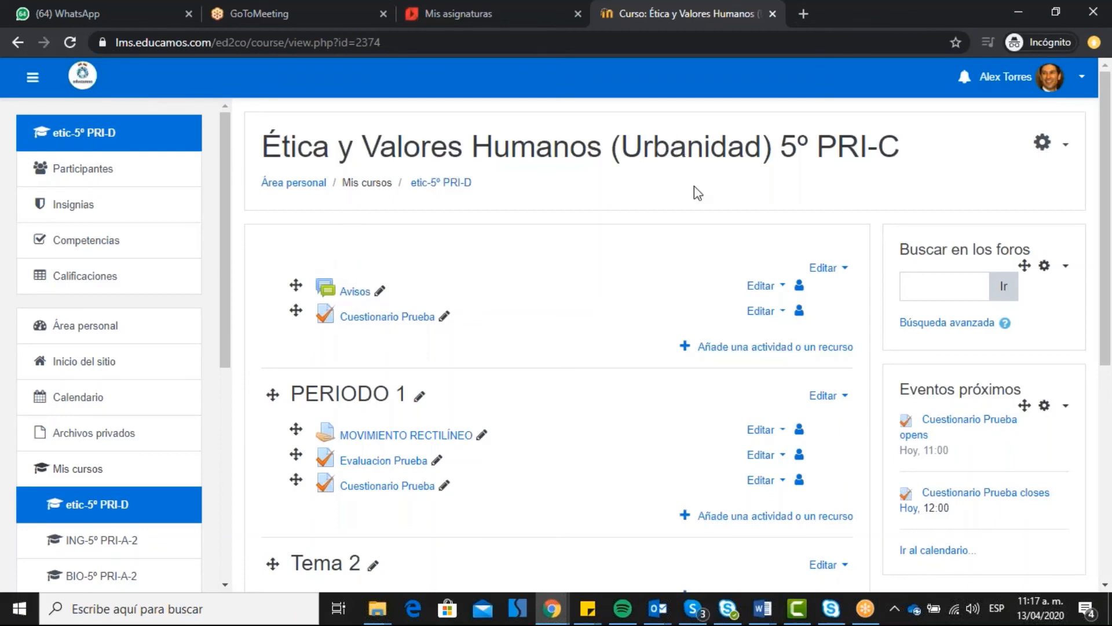
# - Browse the available activities and resources for the course's general section and add a new Tarea
pyautogui.click(781, 358)
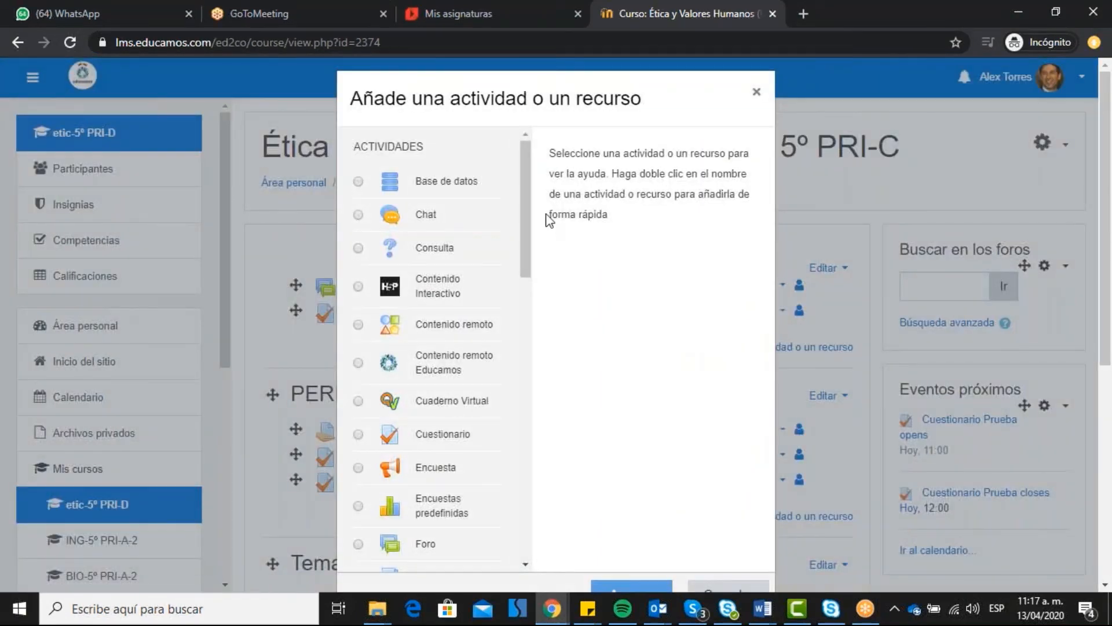
pyautogui.moveTo(527, 216); pyautogui.dragTo(529, 365)
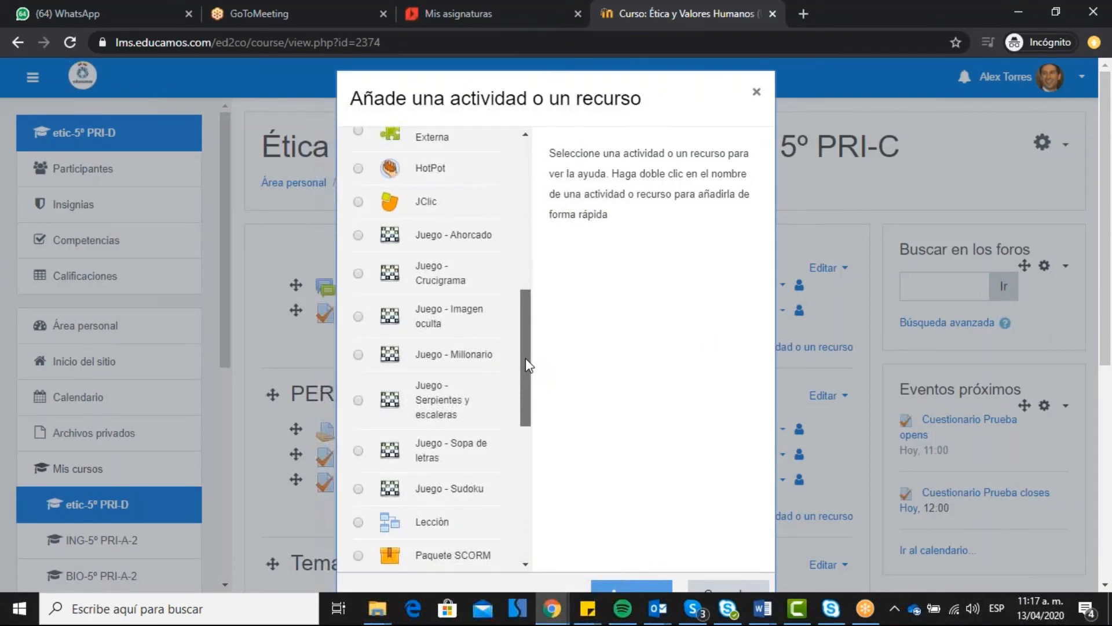
pyautogui.moveTo(529, 365); pyautogui.dragTo(523, 496)
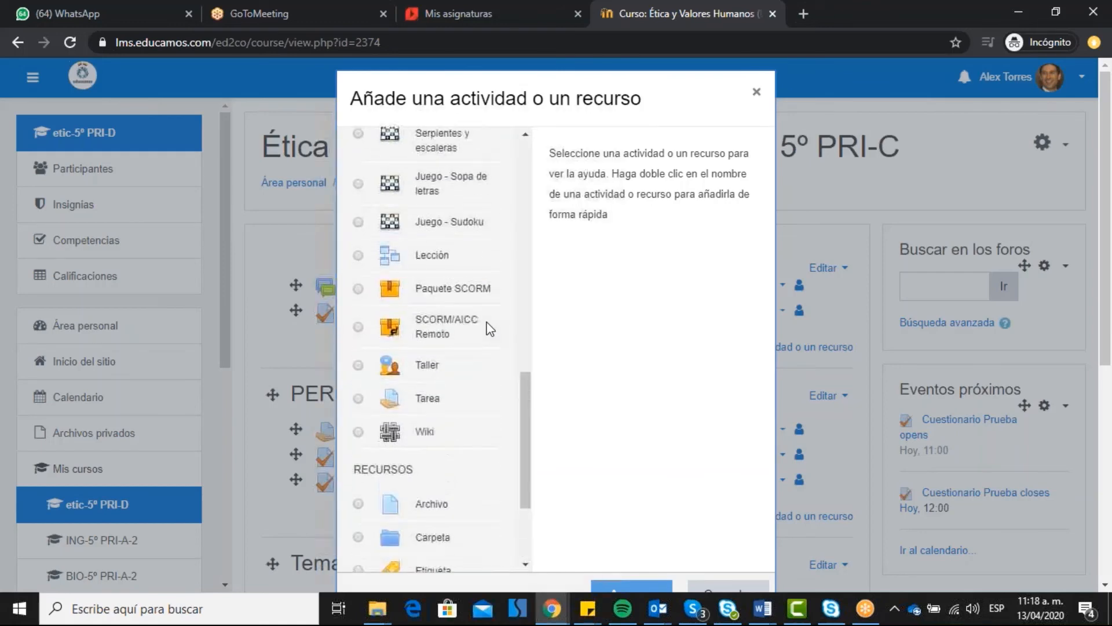
pyautogui.scroll(4, 490, 333)
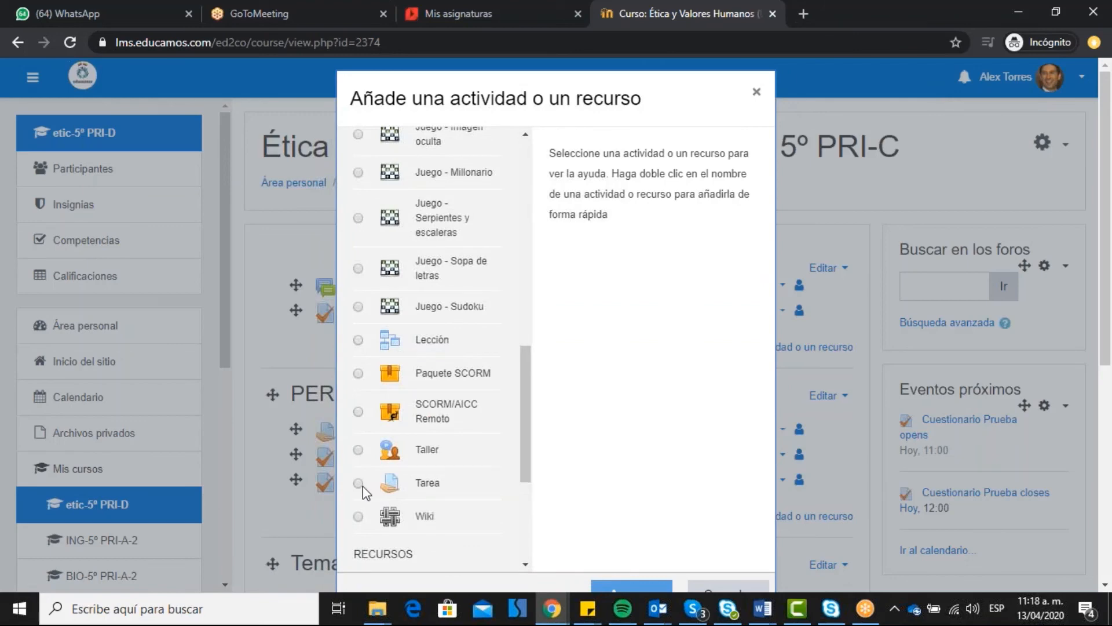
pyautogui.scroll(7, 420, 444)
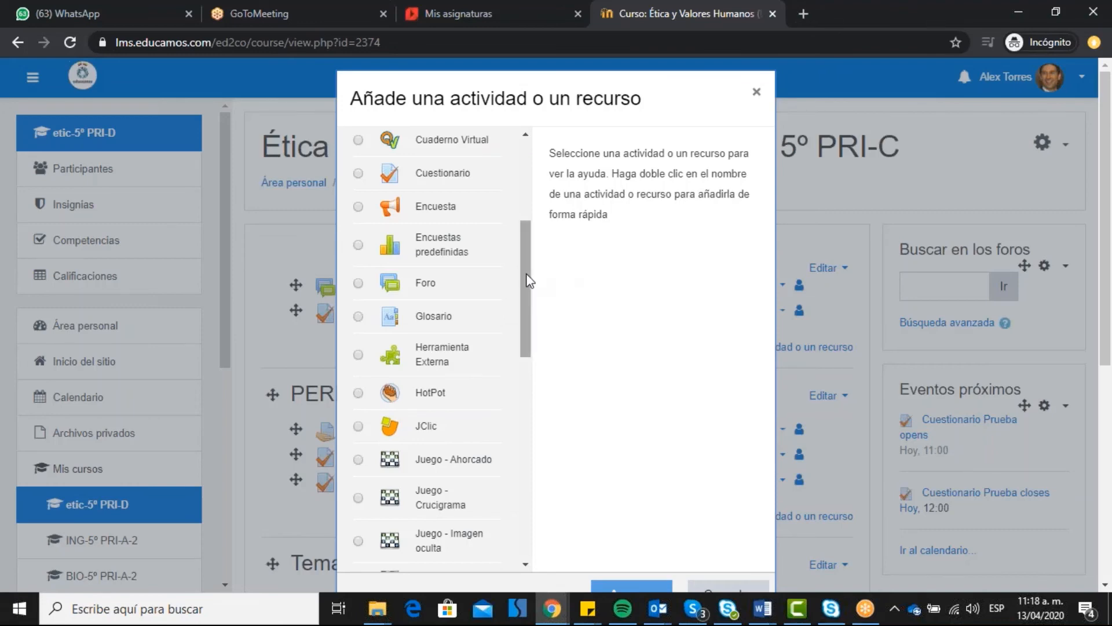
pyautogui.moveTo(528, 280); pyautogui.dragTo(506, 423)
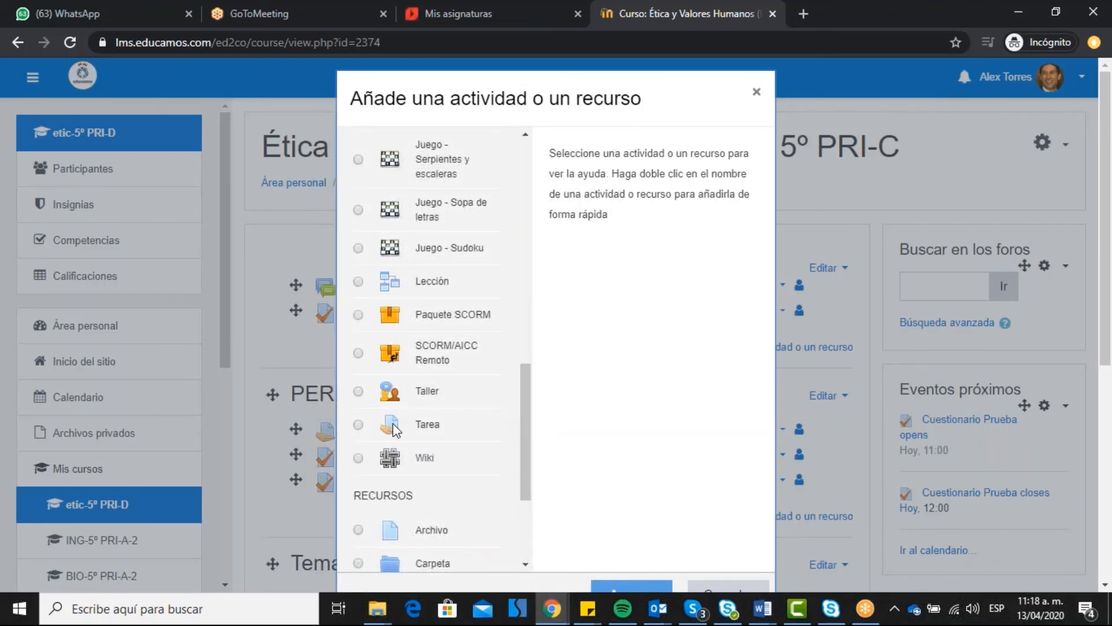
pyautogui.click(357, 426)
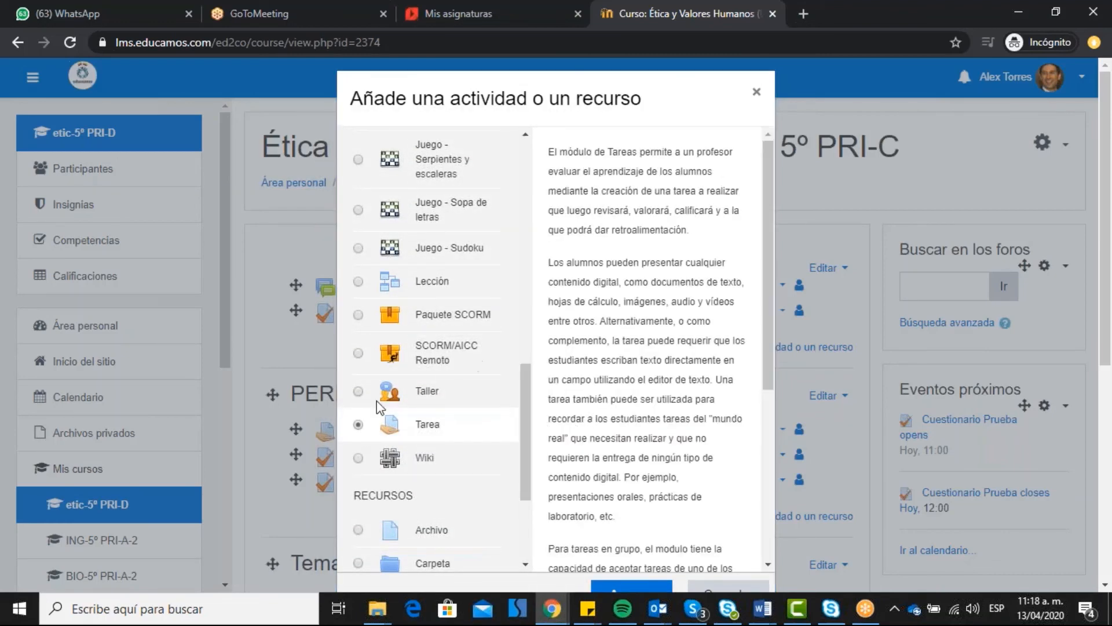
pyautogui.click(648, 586)
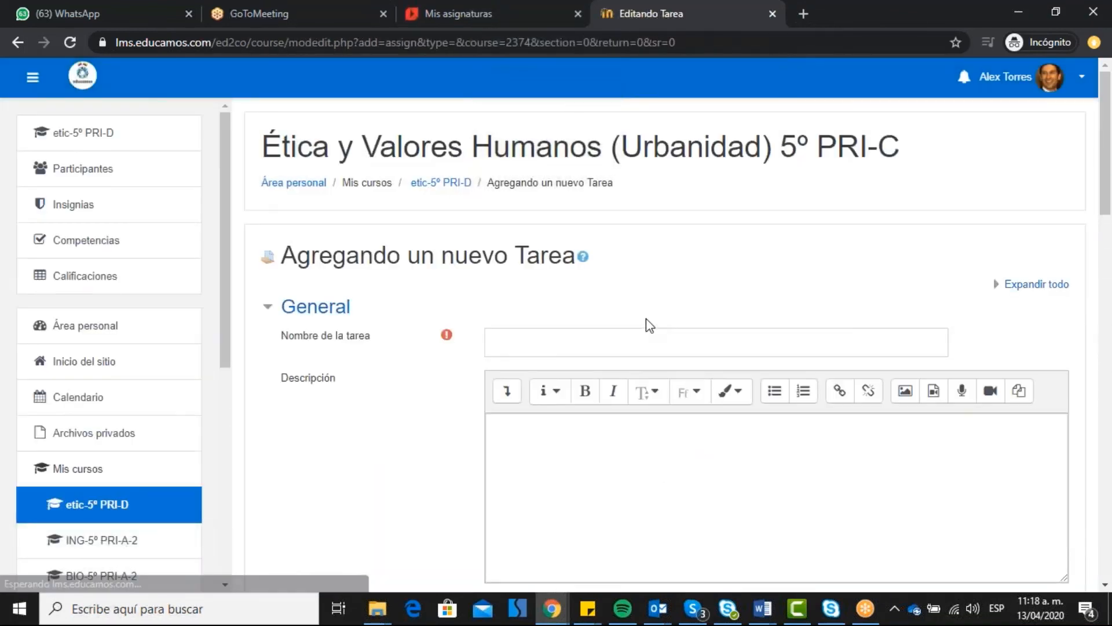
# - Name the assignment Tarea Prueba and enter the description "acorde al tema, descargar el archivo, desarrollarlo y subirlo"
pyautogui.click(622, 348)
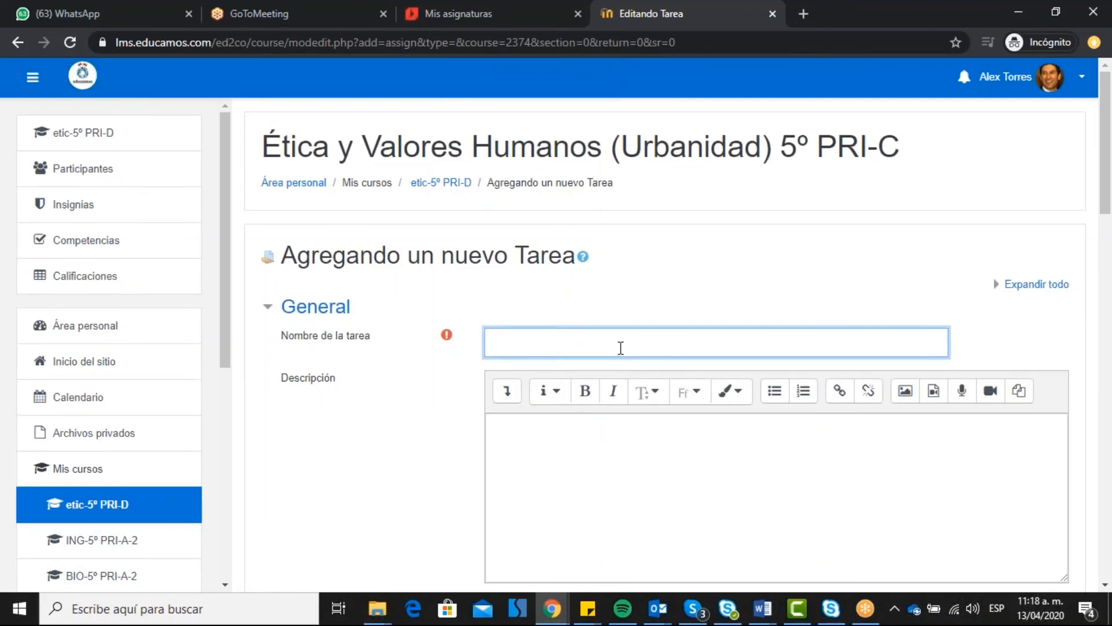
pyautogui.write('Tarea Prueba')
pyautogui.click(629, 462)
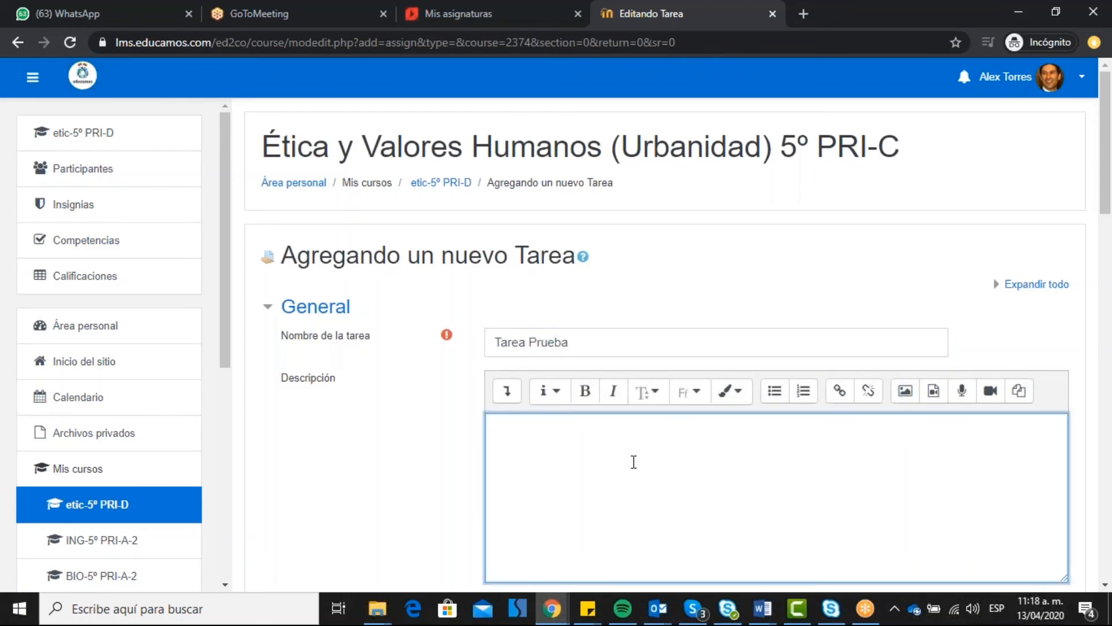
pyautogui.write('acorde al tema, desc')
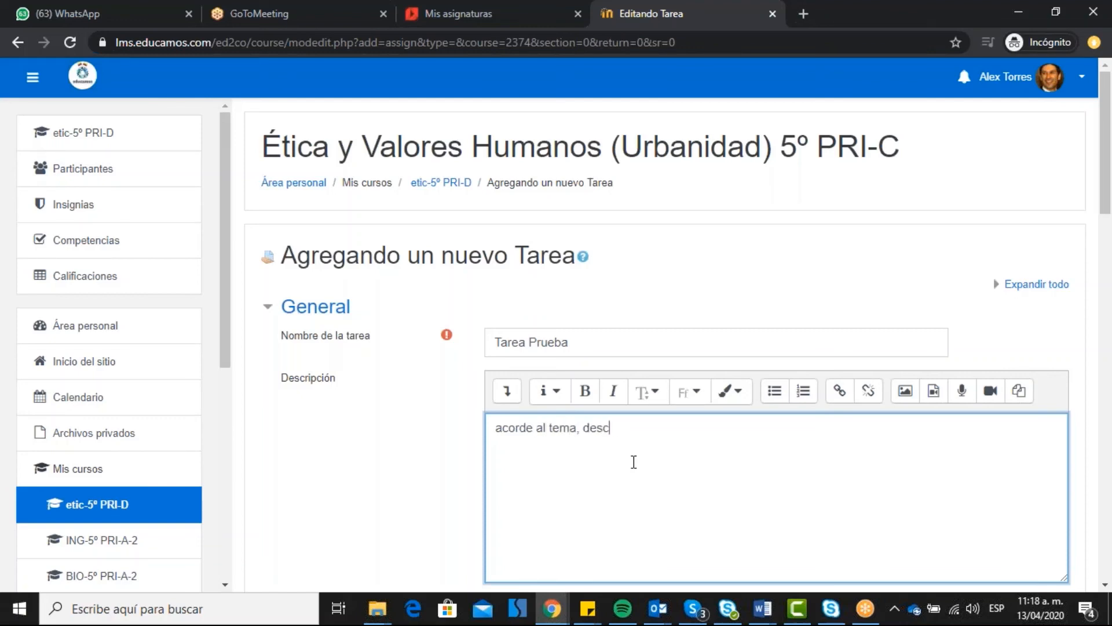
pyautogui.write('argar el archivo, desarrol')
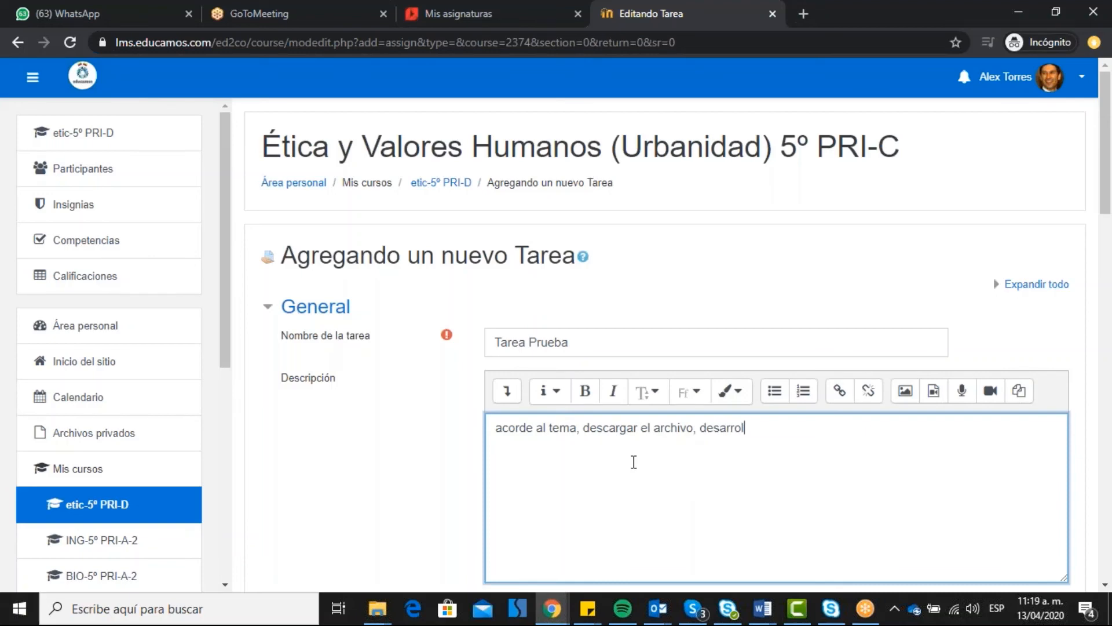
pyautogui.write('larlo y subirlo')
# - Upload Acta_de_posesi_n_docente_20200412_013208 from the Descargas folder as an additional file for the assignment
pyautogui.scroll(-3, 686, 410)
pyautogui.scroll(-3, 794, 429)
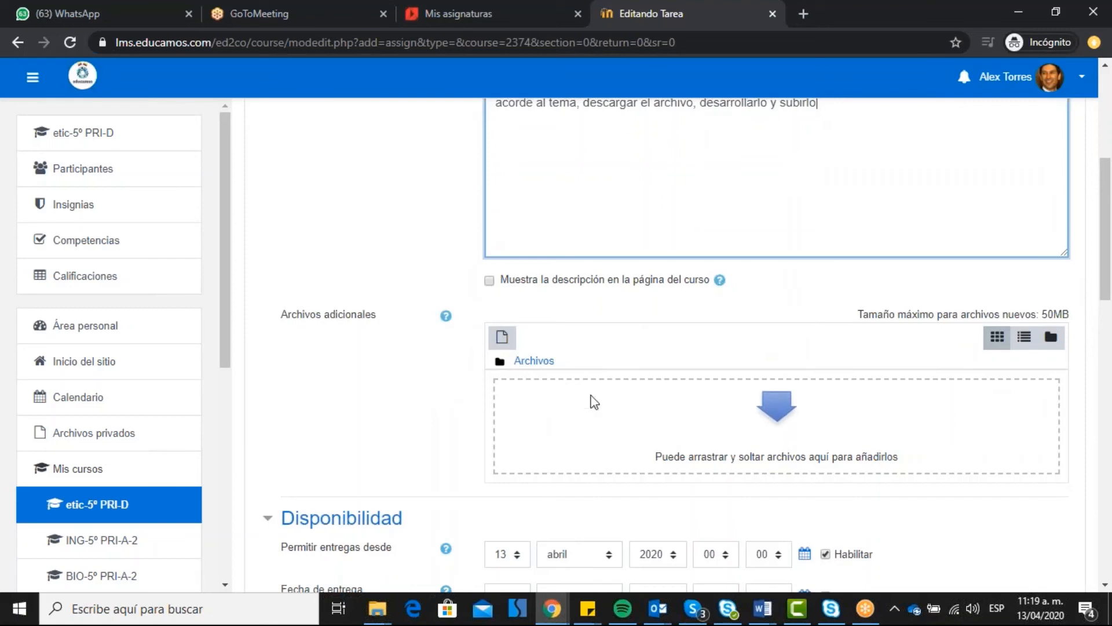
pyautogui.click(502, 337)
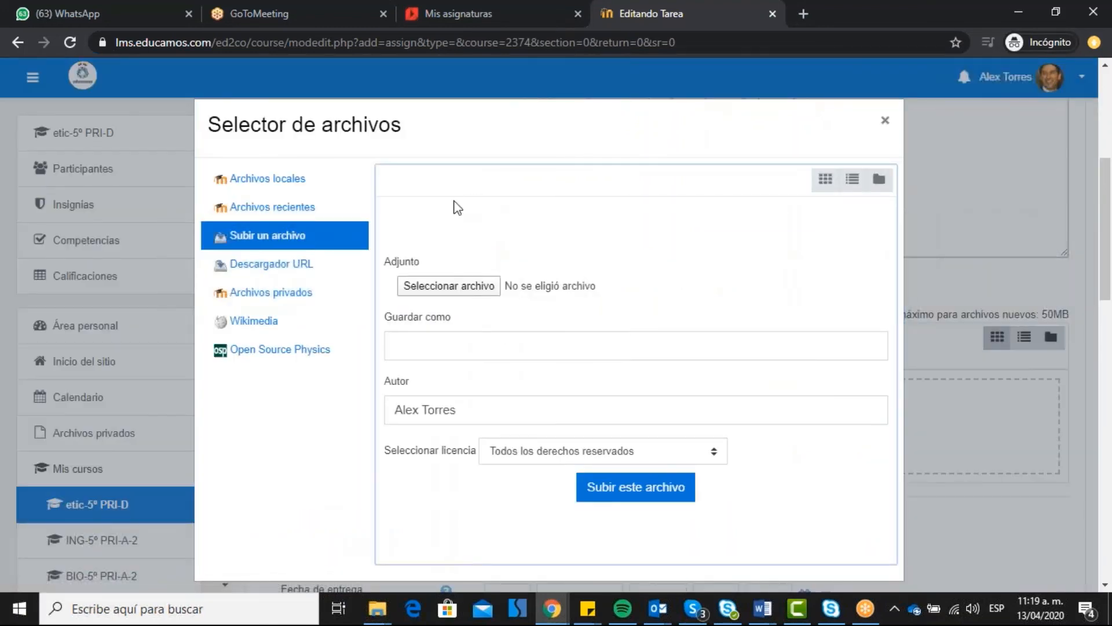
pyautogui.click(467, 290)
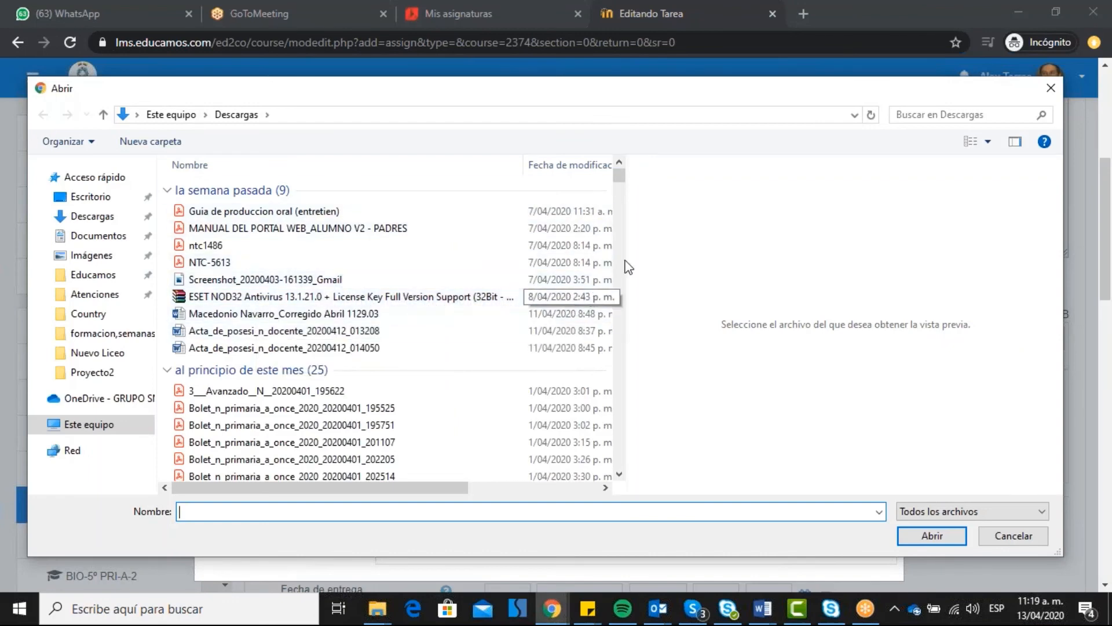
pyautogui.click(369, 331)
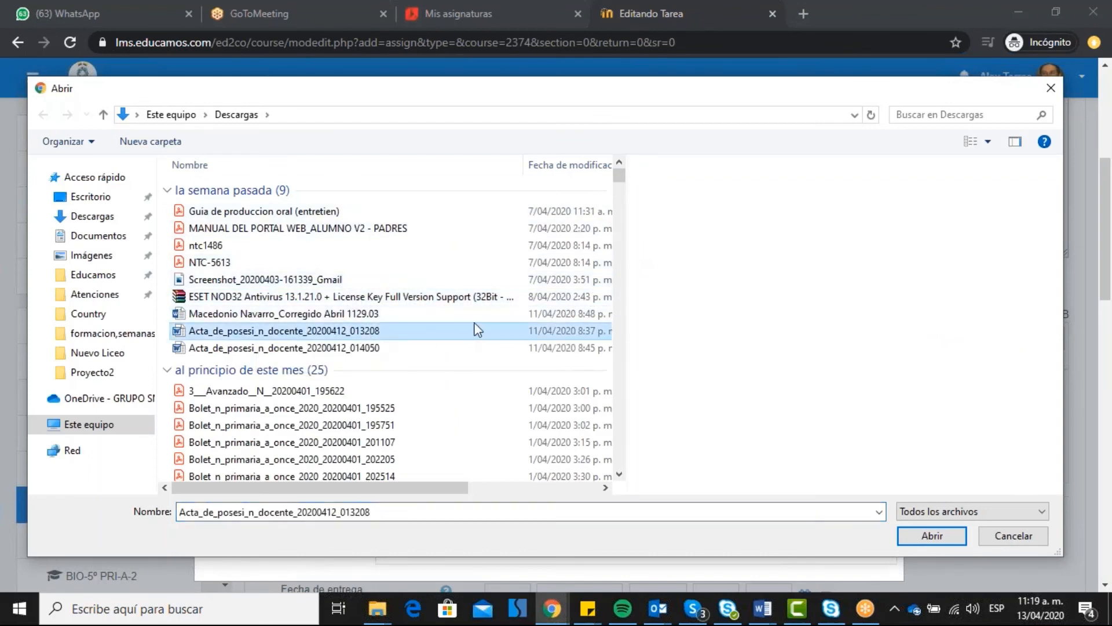
pyautogui.click(938, 530)
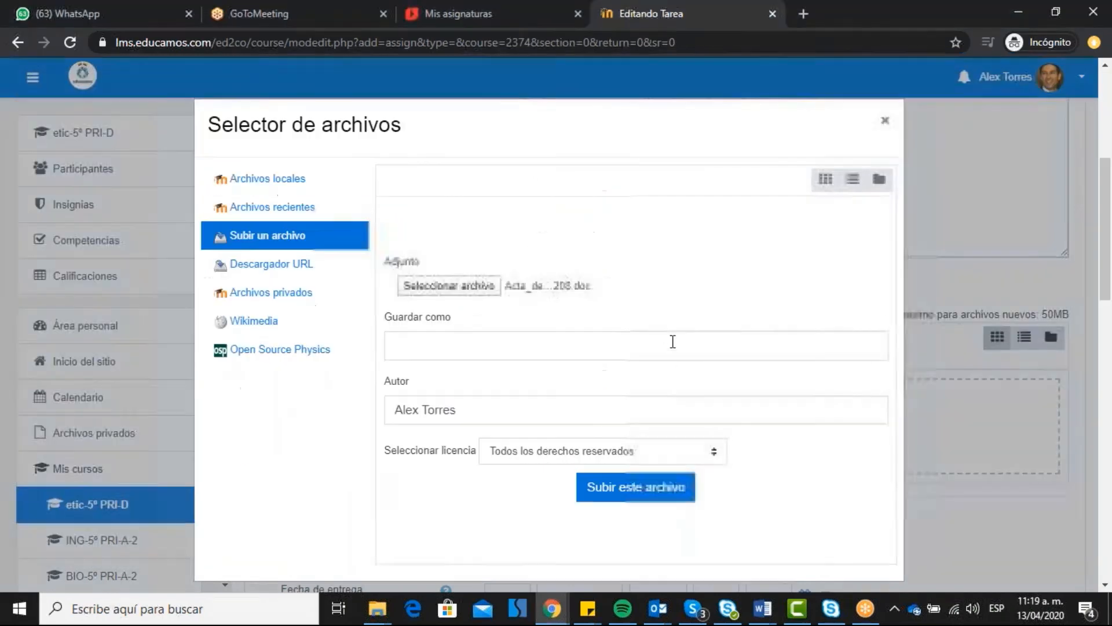
pyautogui.click(684, 491)
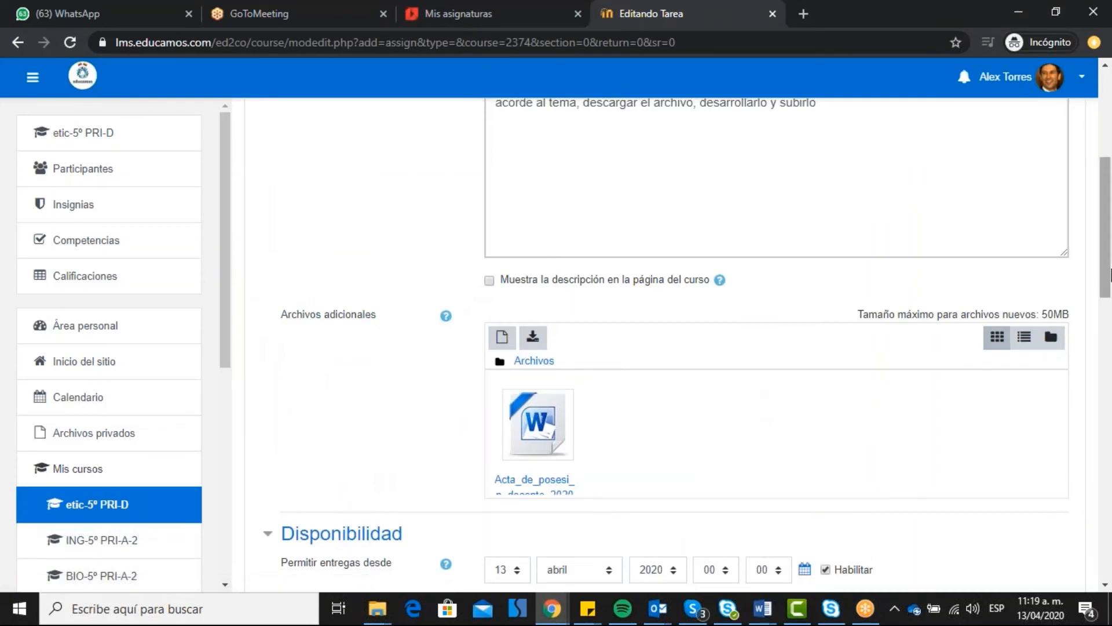
# - Review the assignment's availability settings: submission start, due date, cut-off date and grading reminder
pyautogui.scroll(-1, 1110, 272)
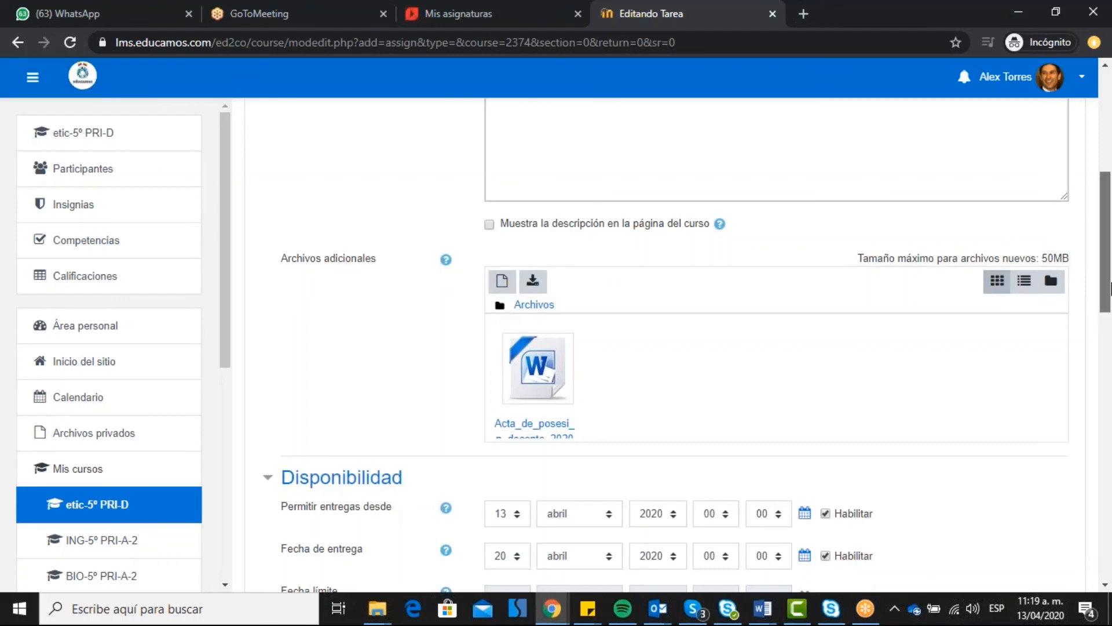
pyautogui.moveTo(1110, 288); pyautogui.dragTo(1108, 334)
pyautogui.rightClick(1107, 346)
pyautogui.click(1107, 328)
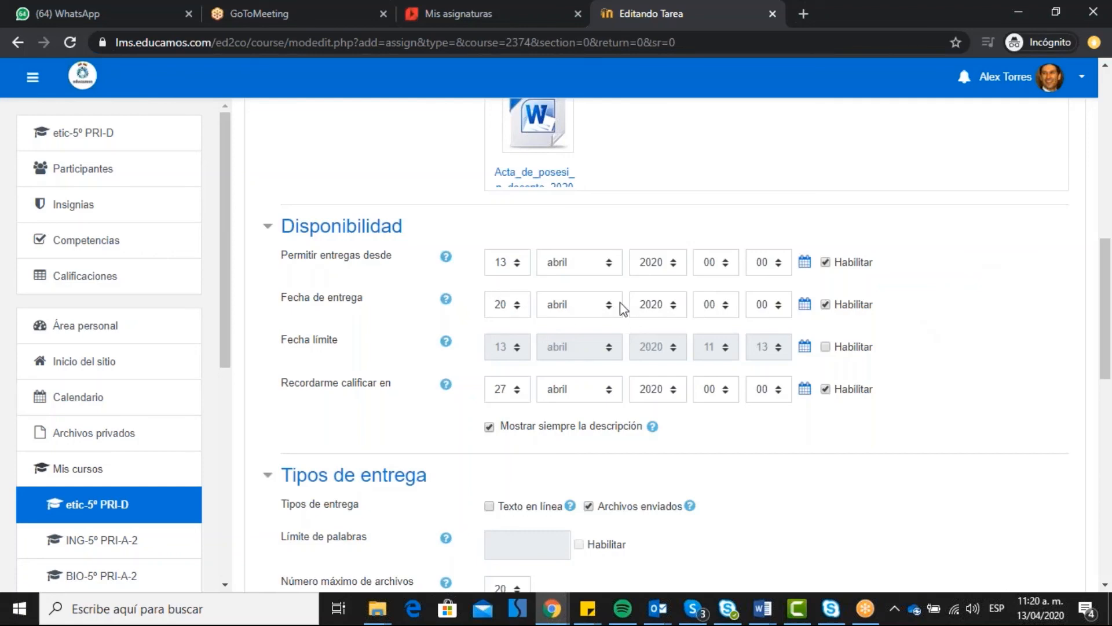
# - Set the maximum number of uploaded files to 1 and the maximum submission size to 1MB
pyautogui.scroll(-3, 899, 342)
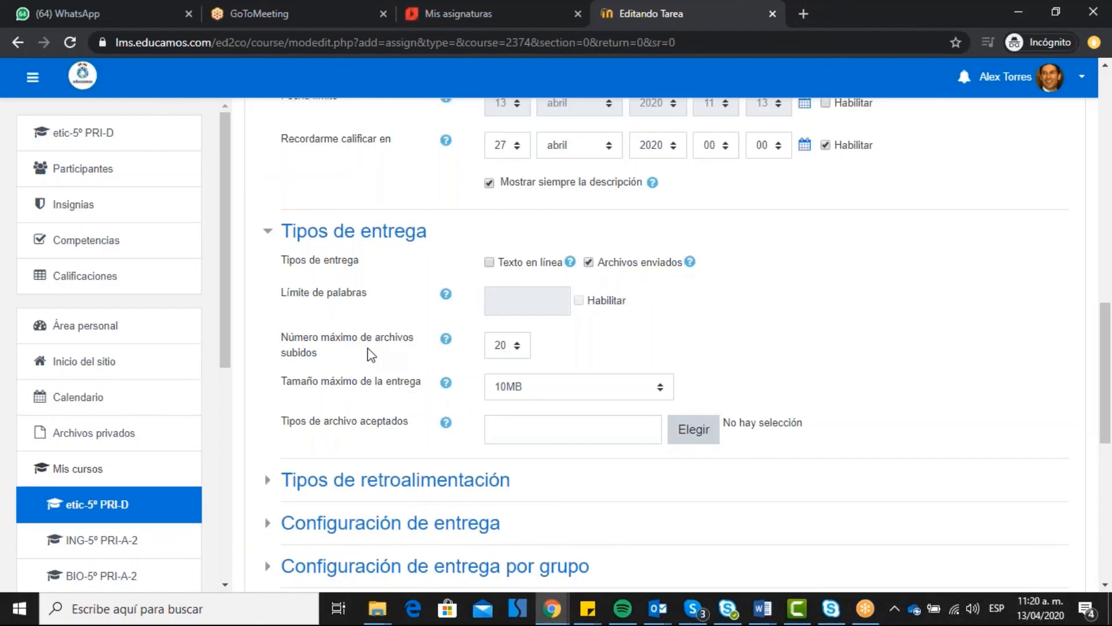
pyautogui.click(517, 346)
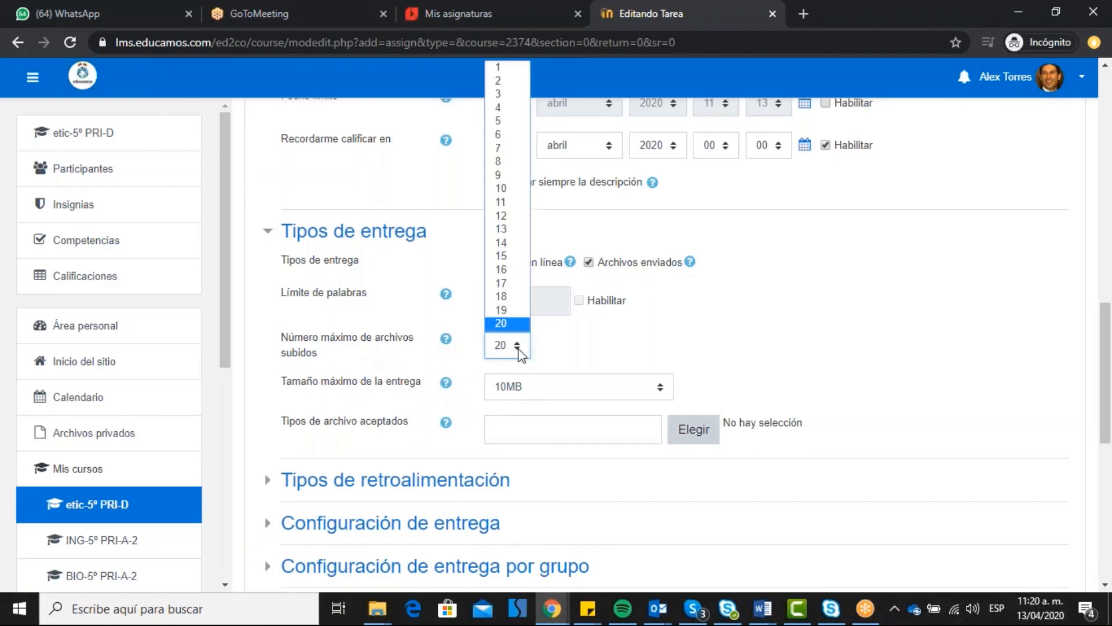
pyautogui.click(499, 67)
pyautogui.click(648, 394)
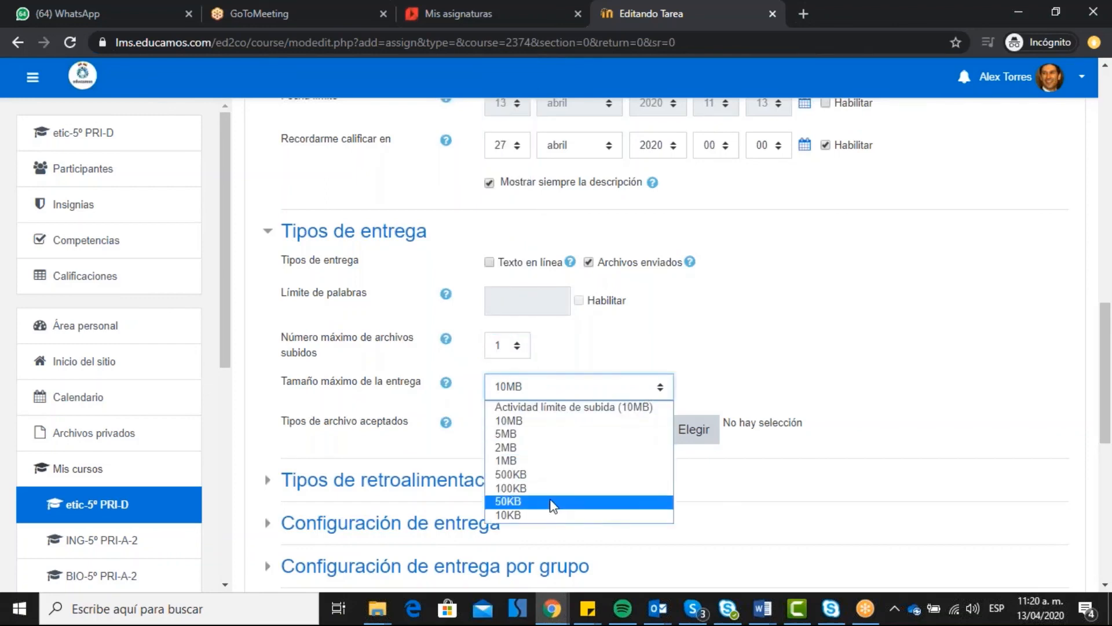
pyautogui.click(570, 464)
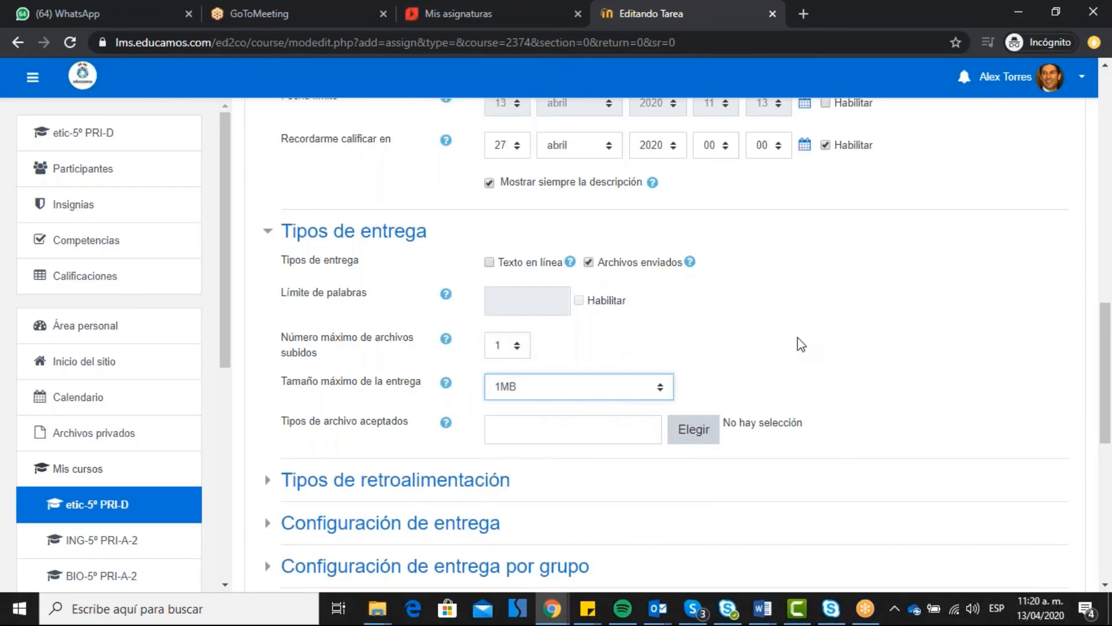
# - Set the maximum number of uploaded files to 20 and the maximum submission size to 10MB
pyautogui.click(513, 345)
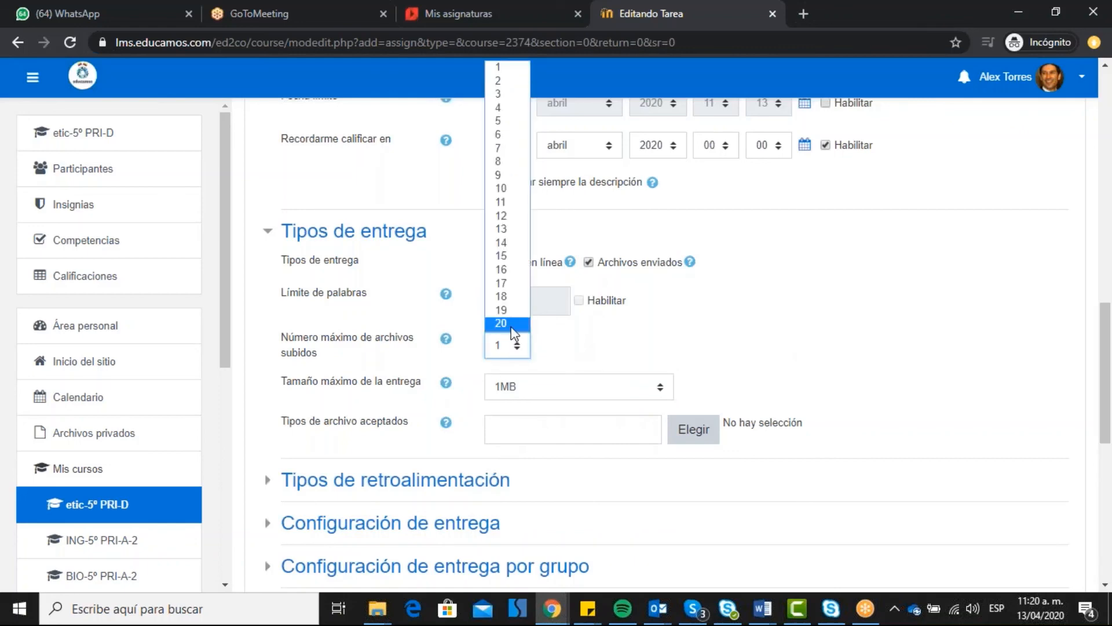
pyautogui.click(508, 324)
pyautogui.click(603, 388)
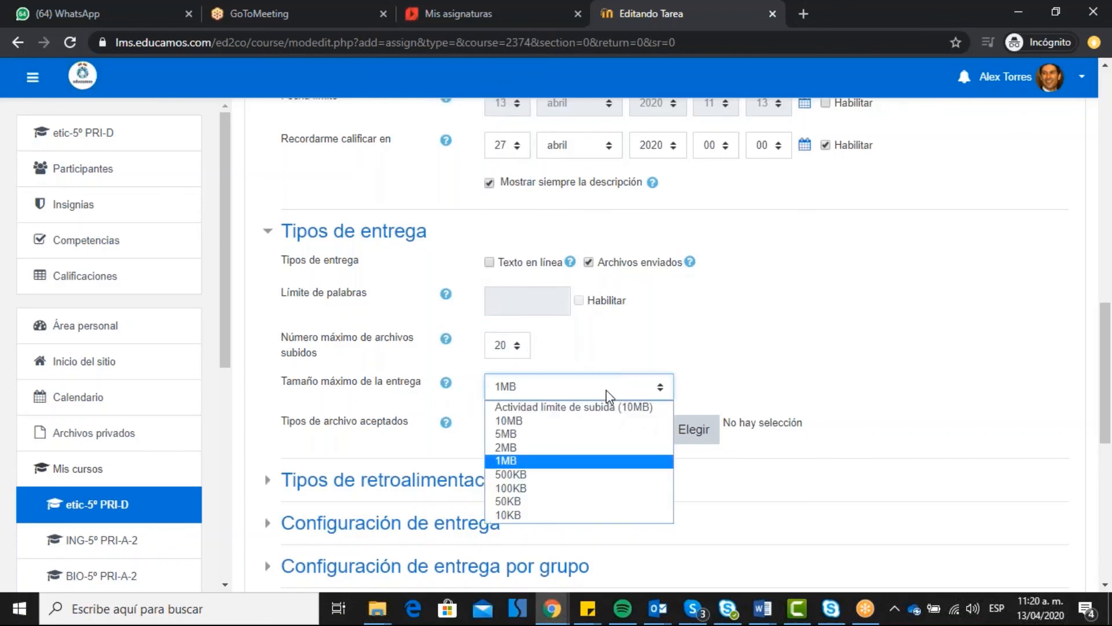
pyautogui.click(546, 423)
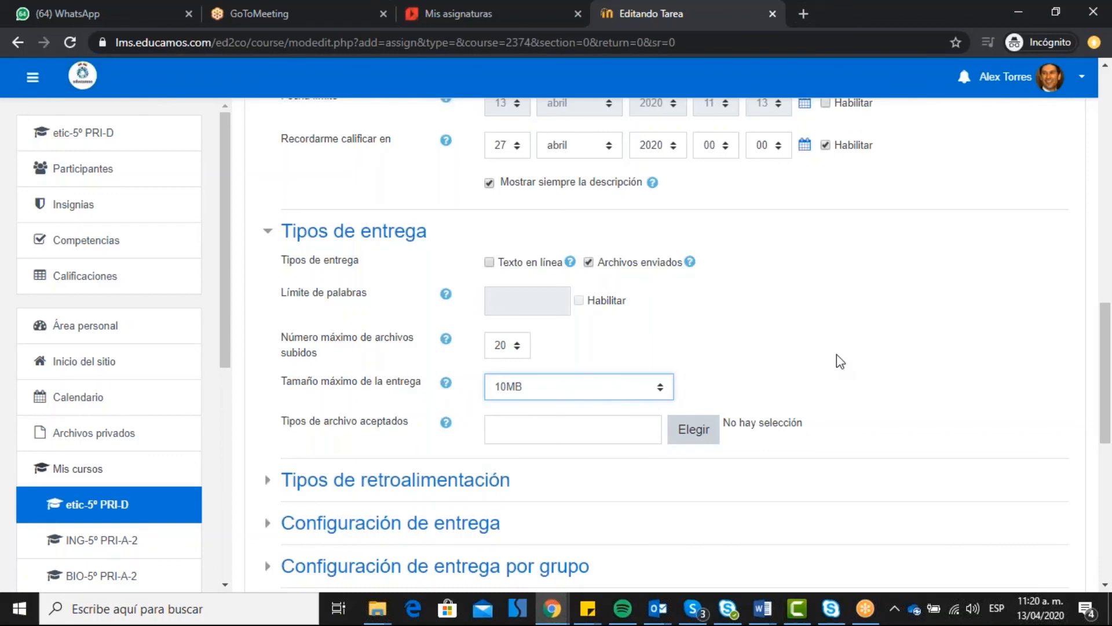
# - Look over the remaining settings sections and recheck the assignment's name, description, attached file, dates and submission types
pyautogui.scroll(-4, 837, 356)
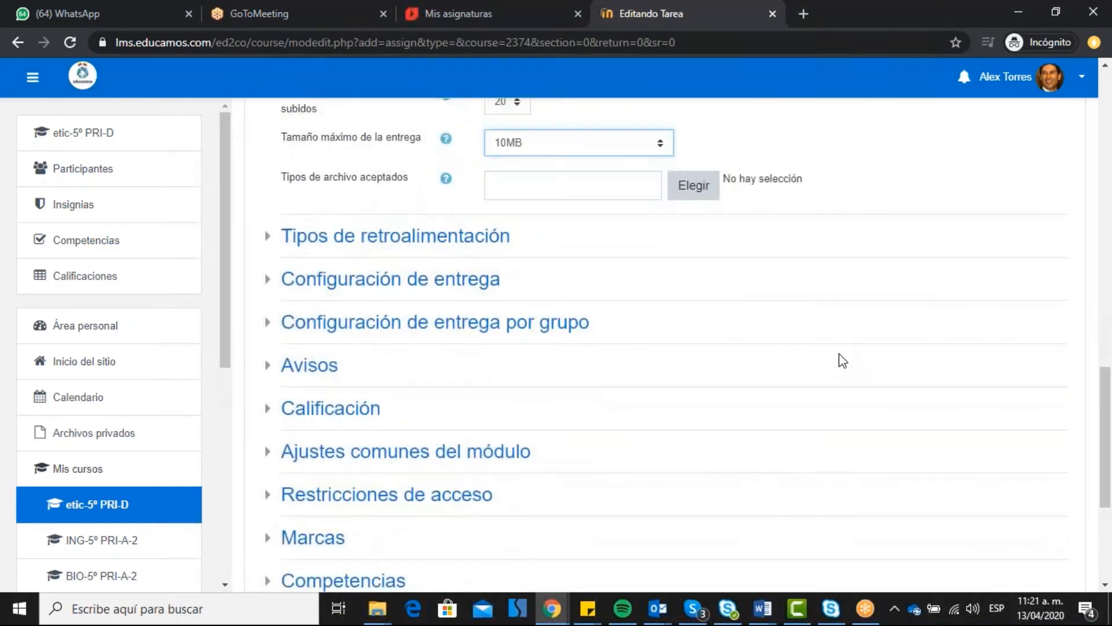
pyautogui.scroll(-1, 841, 360)
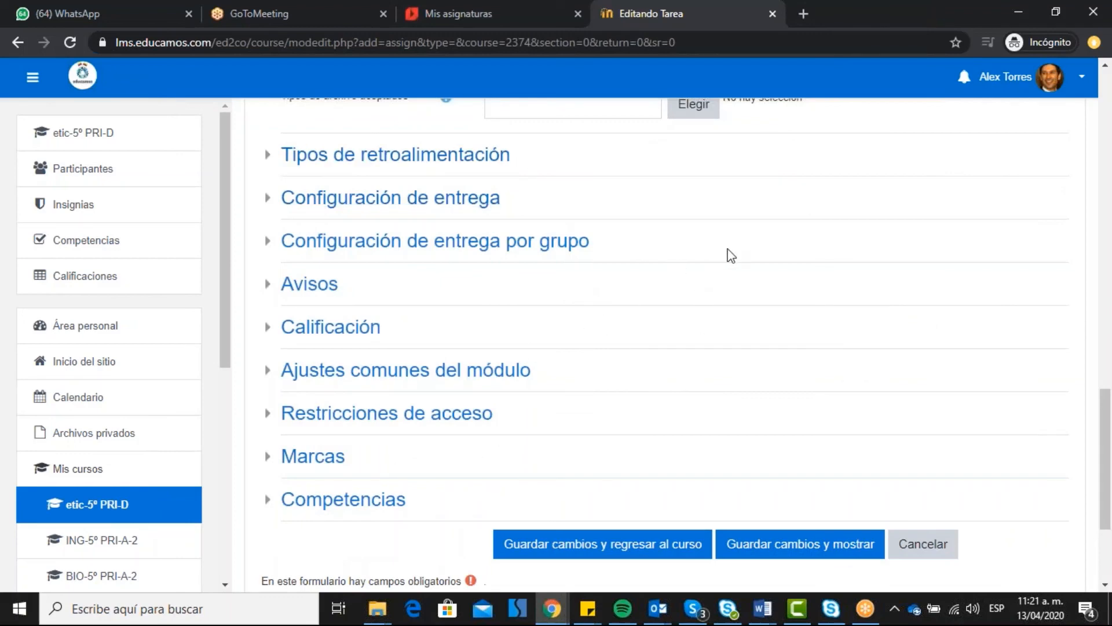
pyautogui.scroll(12, 742, 246)
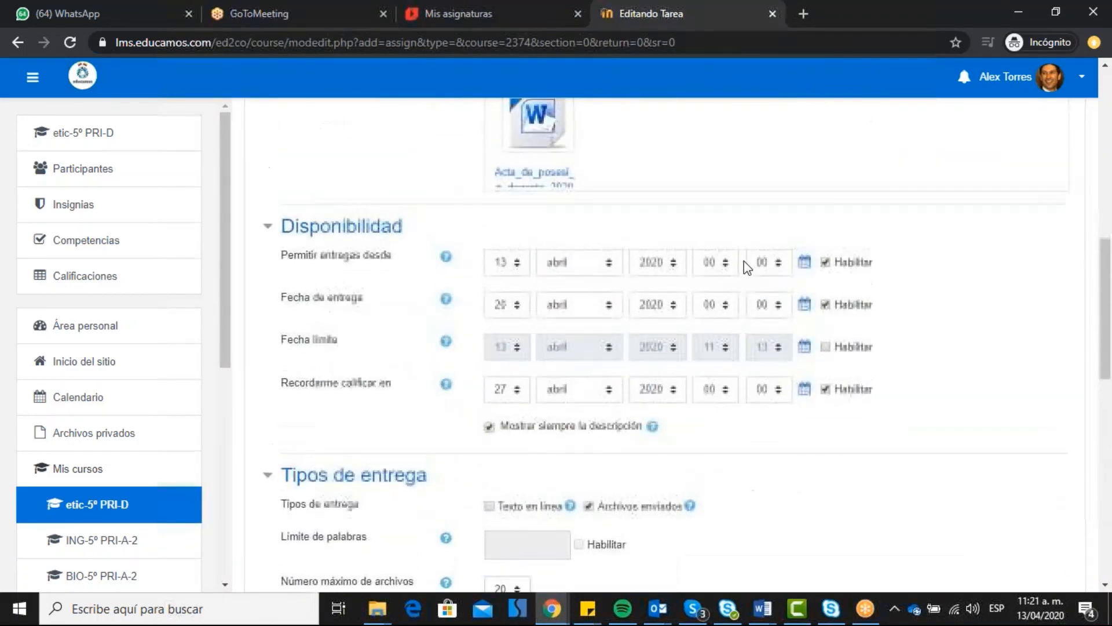
pyautogui.scroll(6, 744, 260)
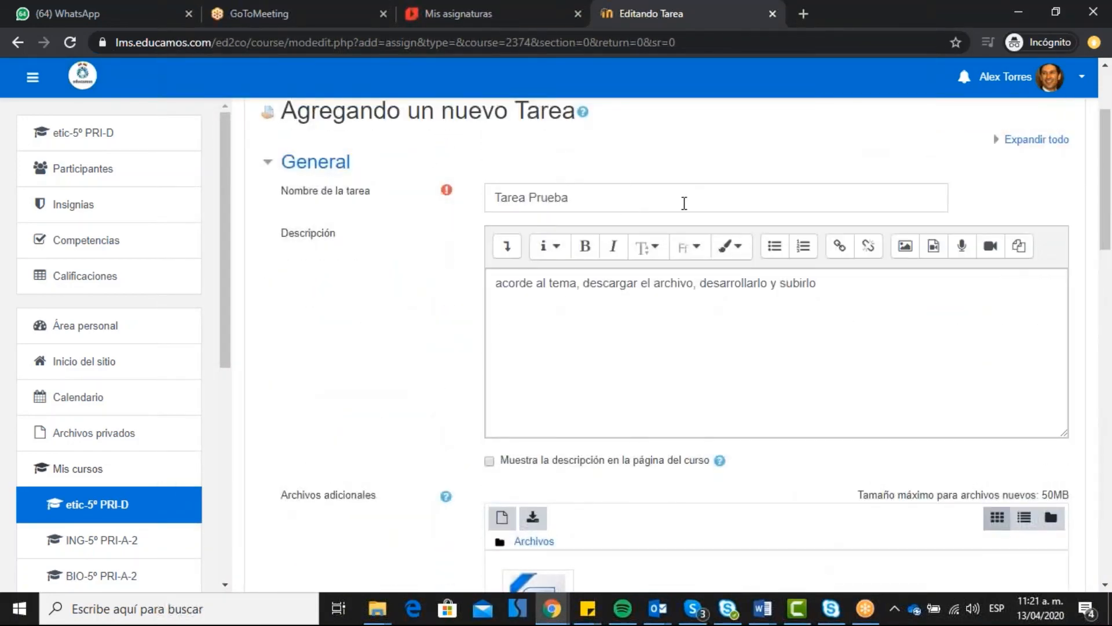
pyautogui.scroll(-4, 882, 309)
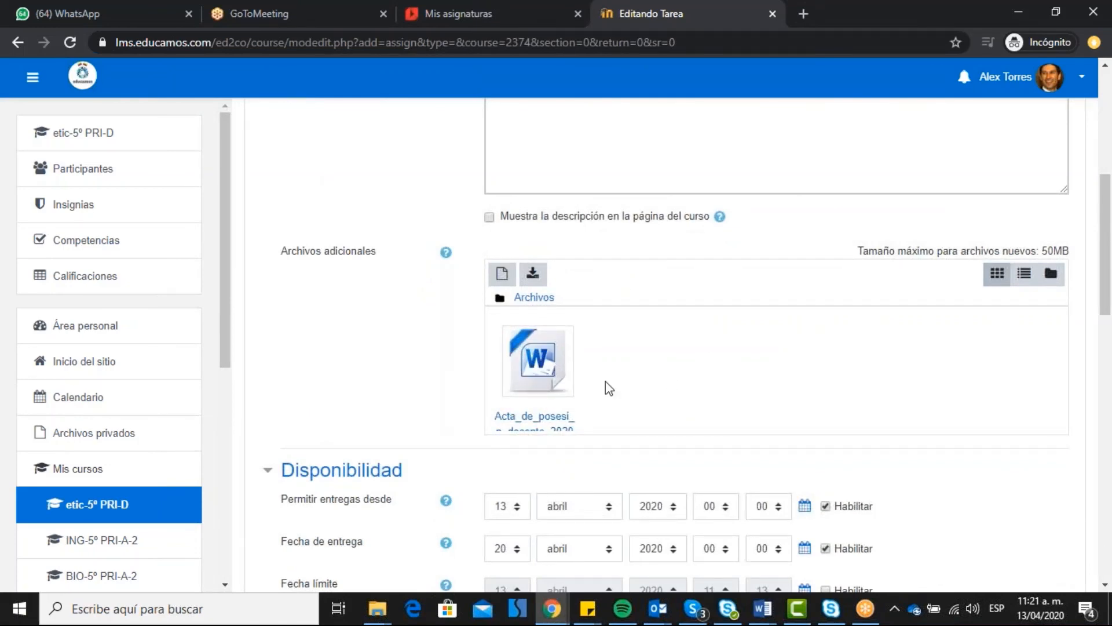
pyautogui.scroll(-4, 647, 410)
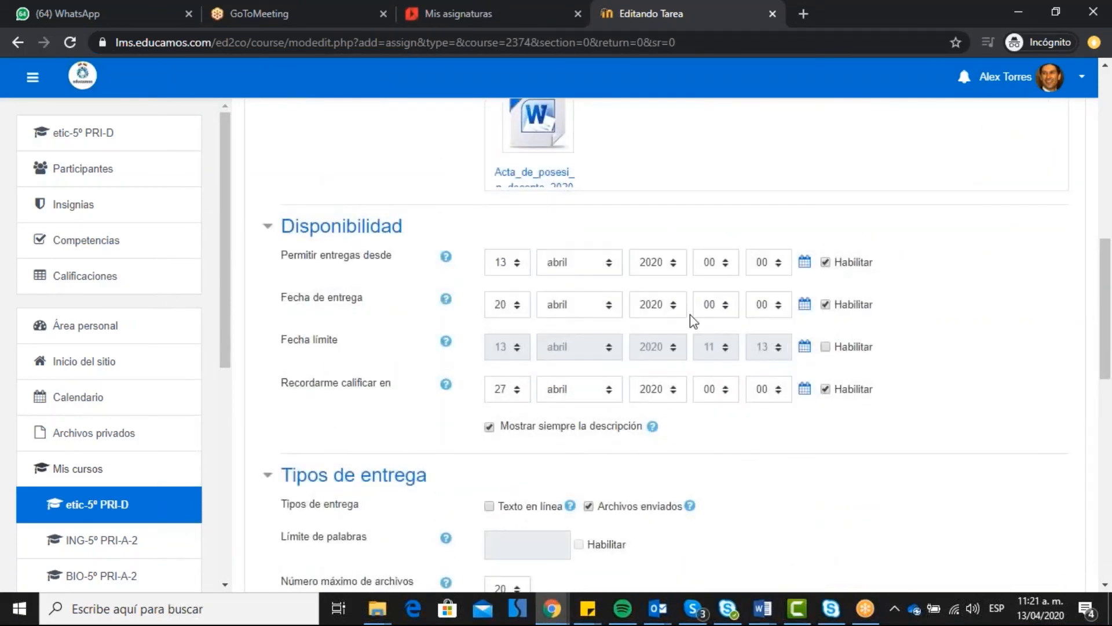
pyautogui.scroll(-5, 1079, 309)
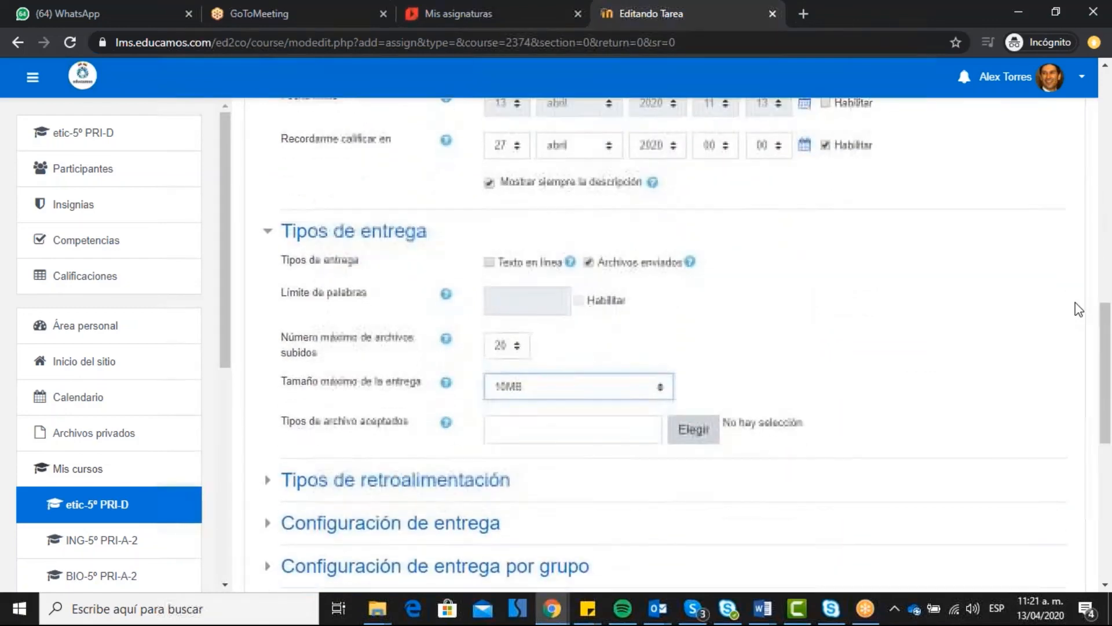
# - Save the assignment, return to the course, and check for Tarea Prueba in the general section and upcoming events
pyautogui.scroll(-7, 1078, 308)
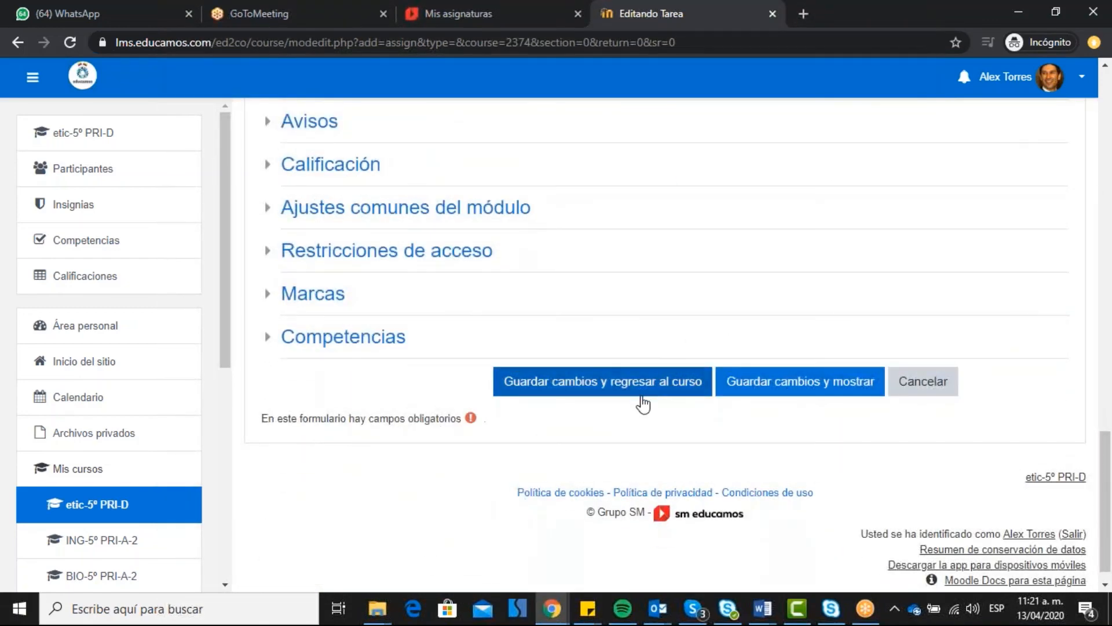
pyautogui.click(650, 387)
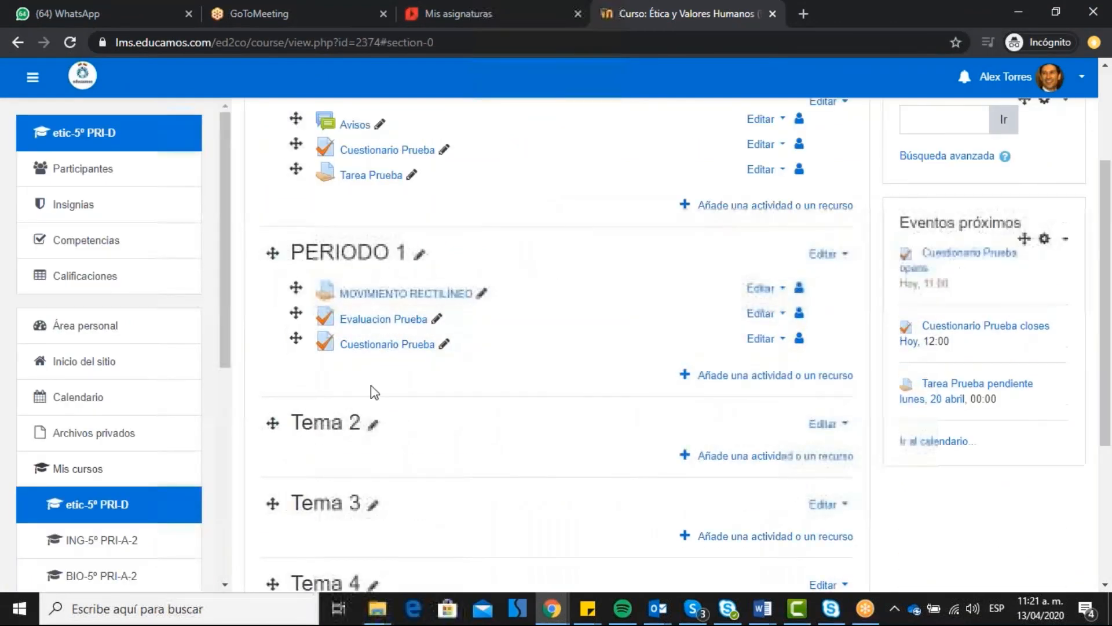
pyautogui.scroll(3, 460, 284)
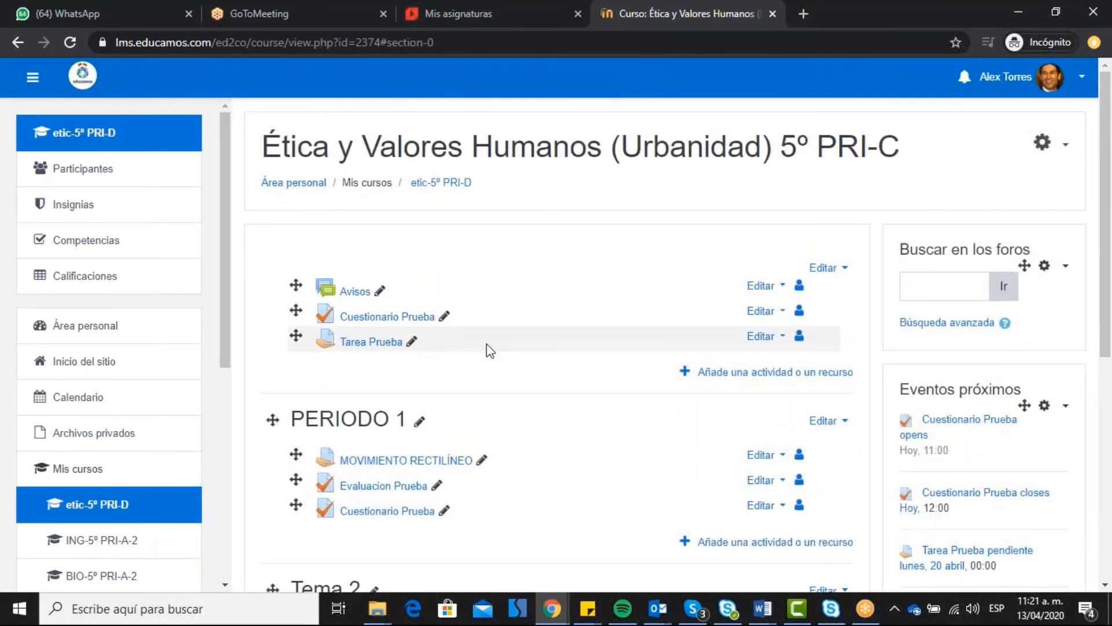
pyautogui.scroll(-3, 961, 359)
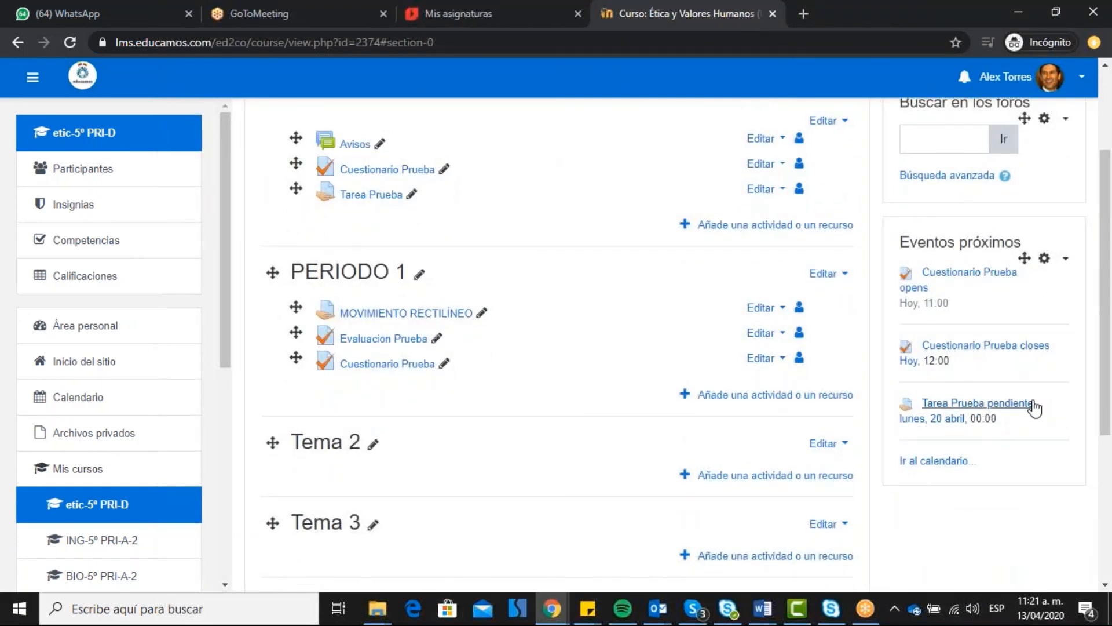
pyautogui.moveTo(1110, 409); pyautogui.dragTo(1060, 278)
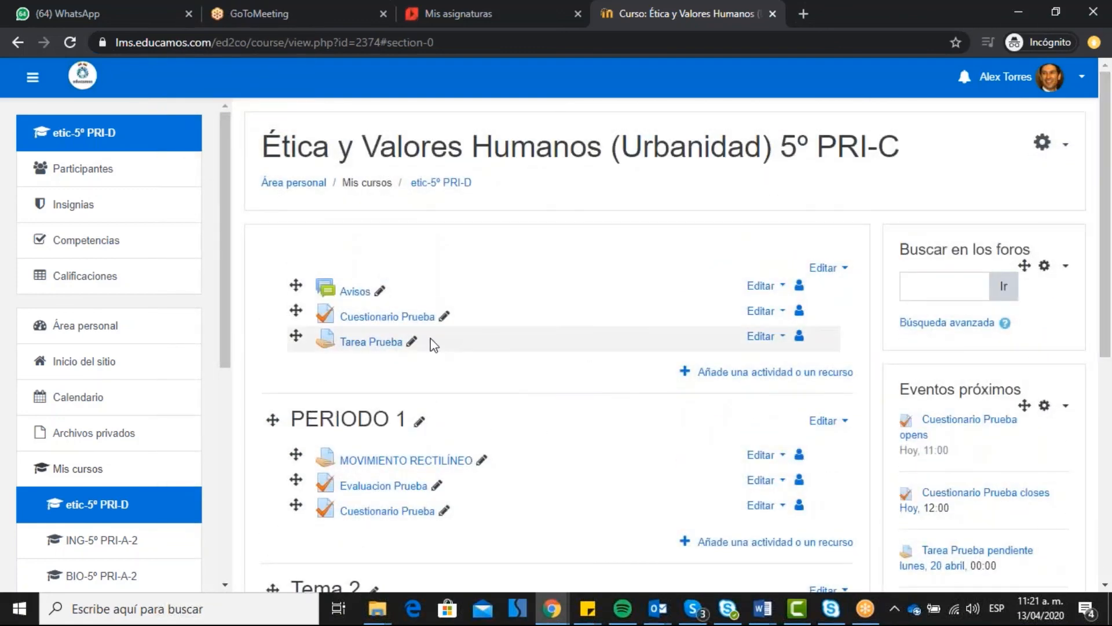
# - Open Tarea Prueba and examine its description, attached file and grading summary
pyautogui.click(382, 343)
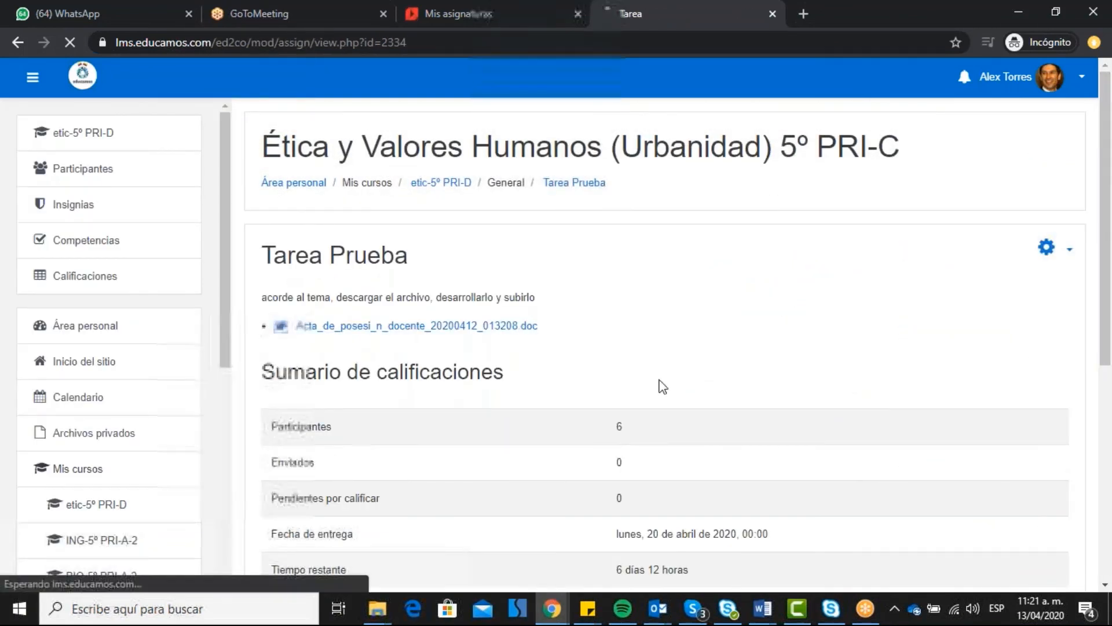
pyautogui.scroll(-1, 867, 382)
pyautogui.scroll(-1, 867, 381)
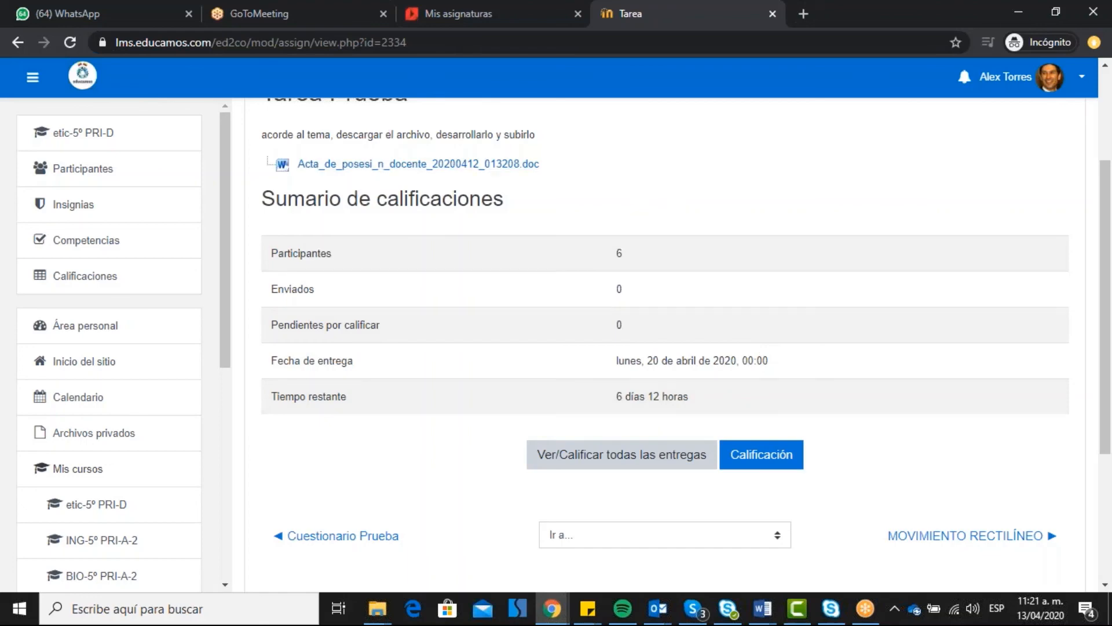
pyautogui.scroll(2, 311, 185)
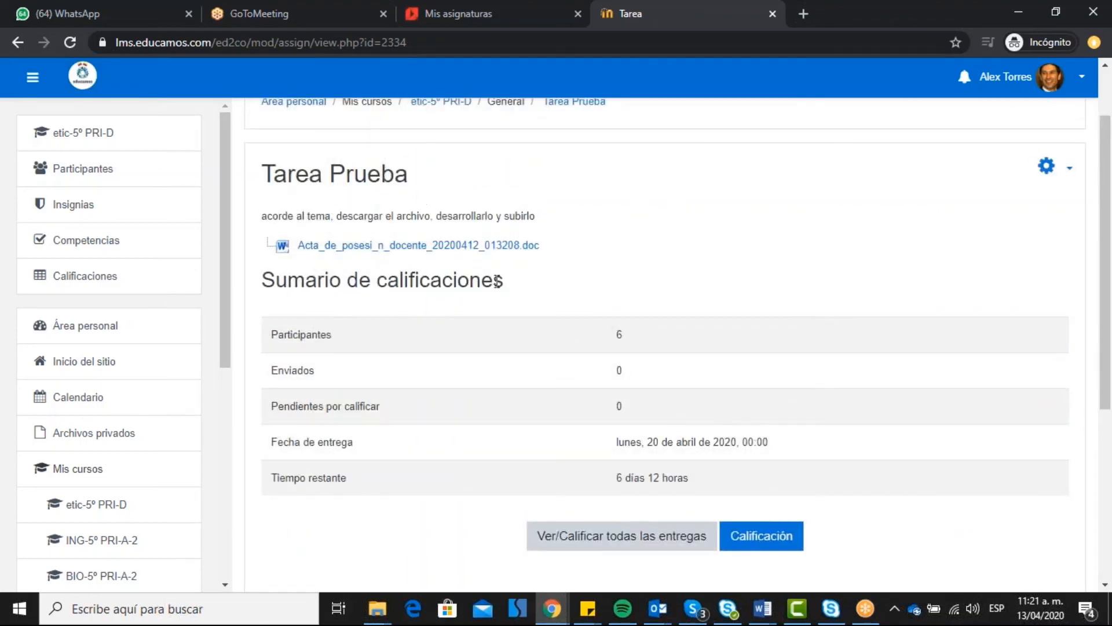
pyautogui.scroll(-2, 678, 255)
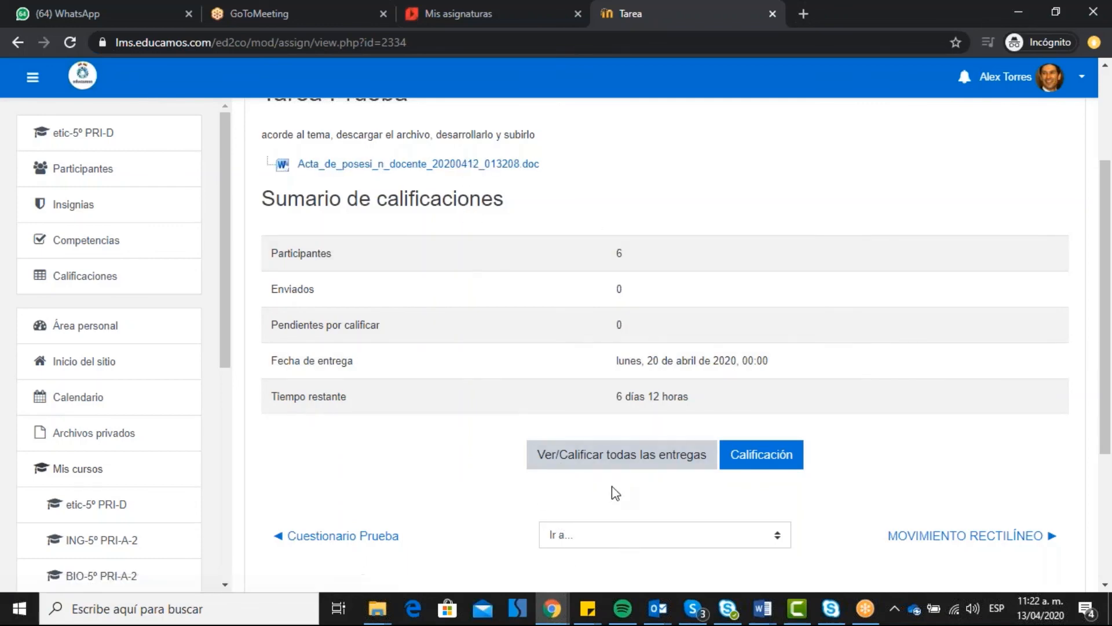
pyautogui.scroll(1, 641, 398)
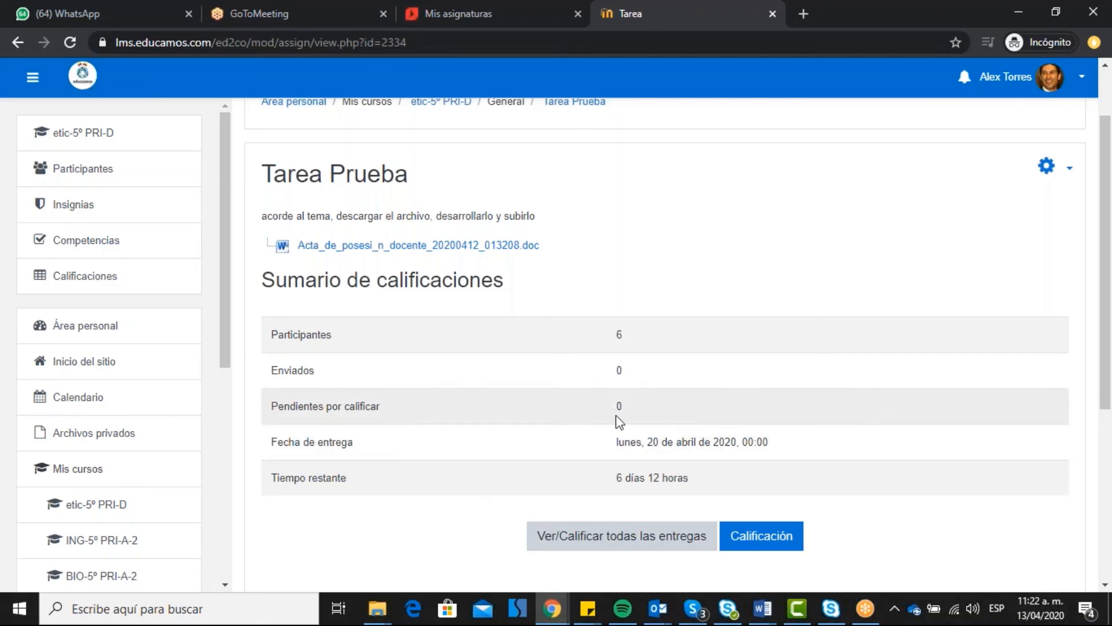
# - Open the list of all Tarea Prueba submissions and look over the students' status and grading options
pyautogui.moveTo(1111, 276); pyautogui.dragTo(1111, 304)
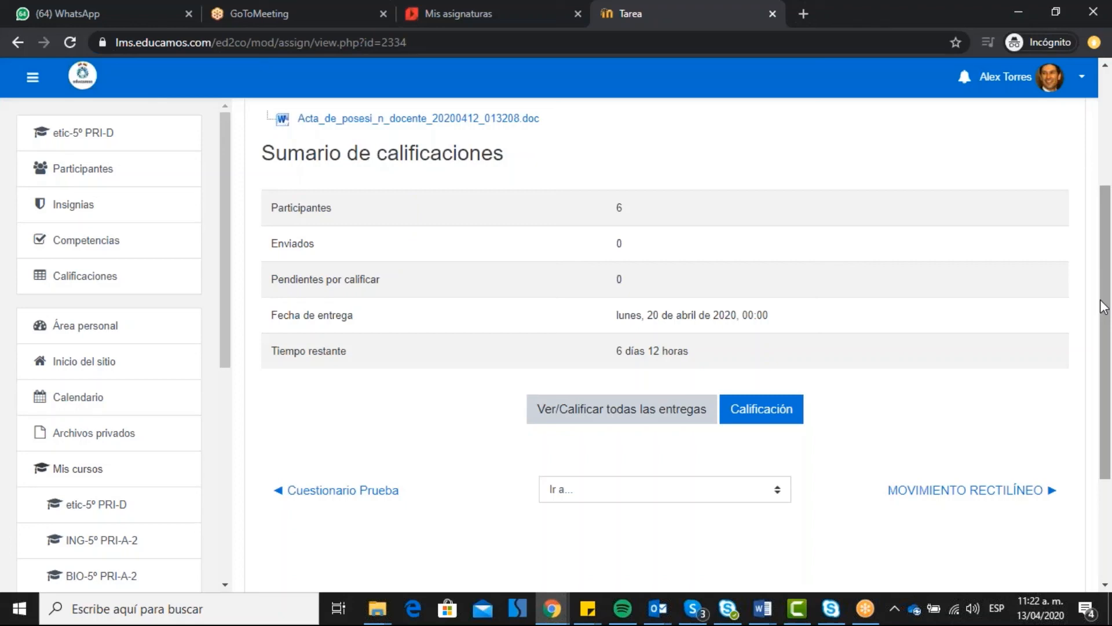
pyautogui.click(628, 412)
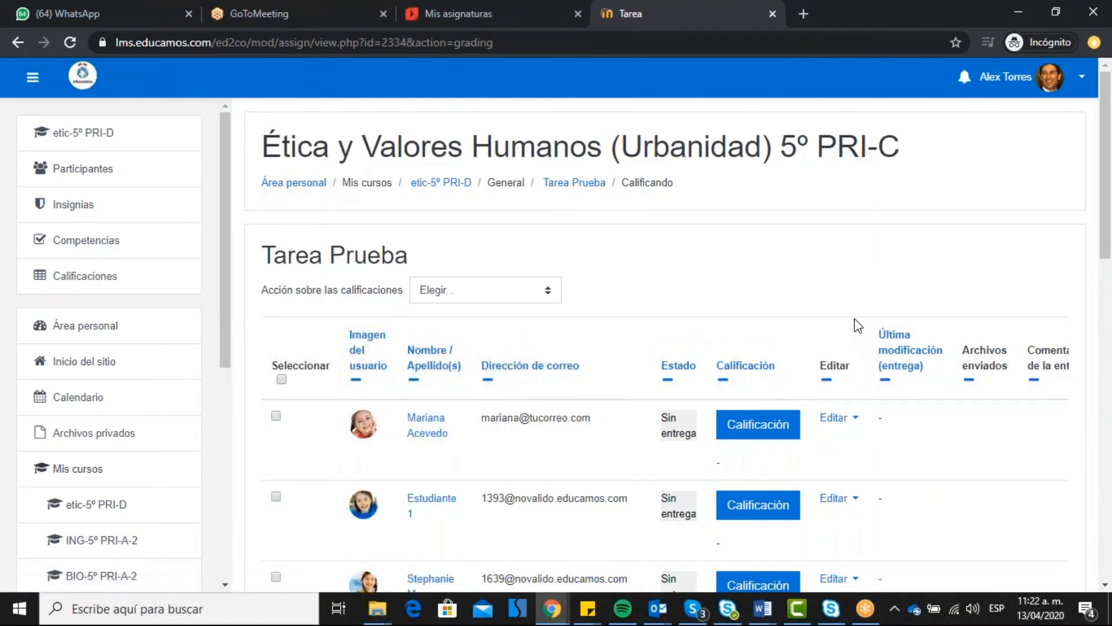
pyautogui.scroll(-1, 854, 318)
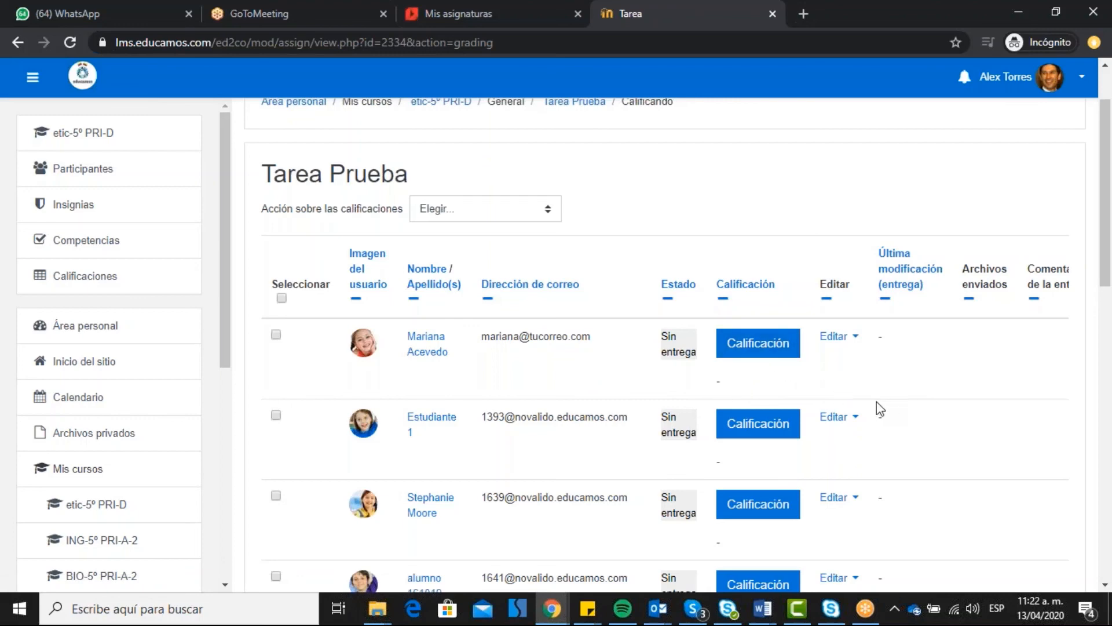
pyautogui.scroll(3, 881, 408)
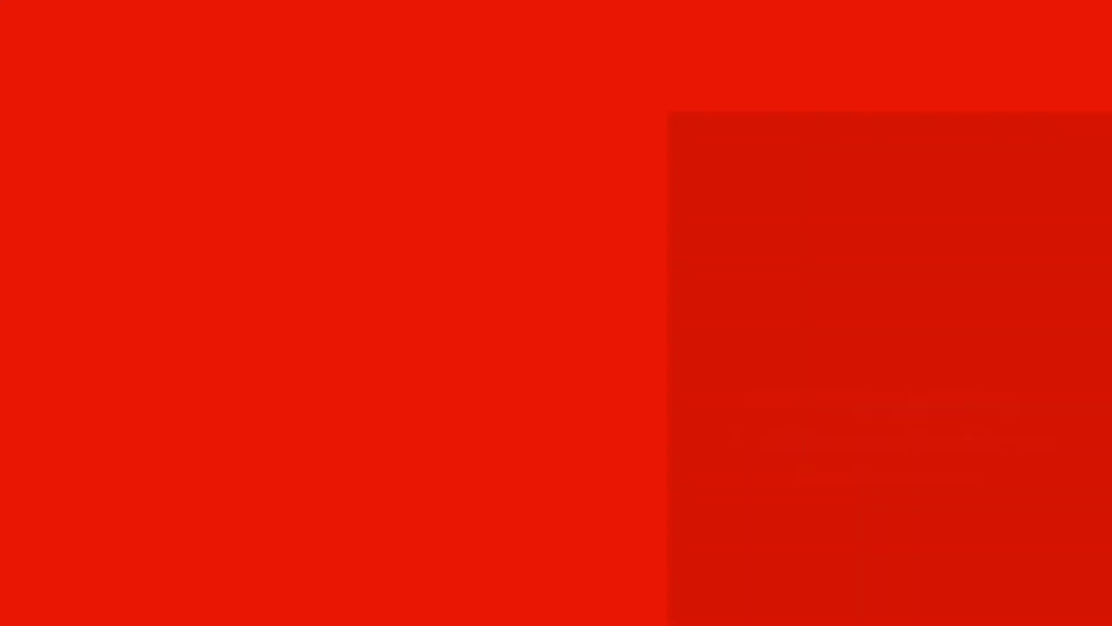